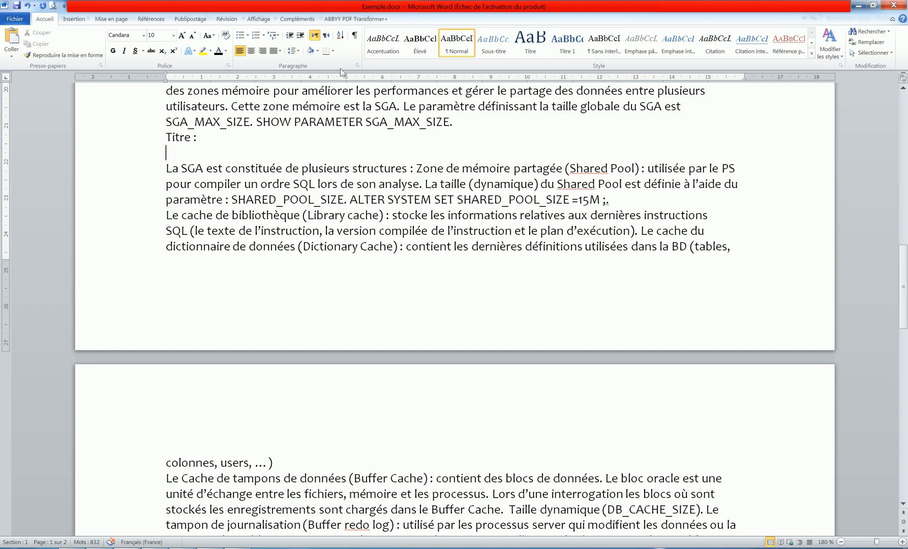
Show the formatting marks and check the pagination options of the "Le cache de bibliothèque" paragraph without changing them
{"action": "left_click", "coordinate": [355, 35]}
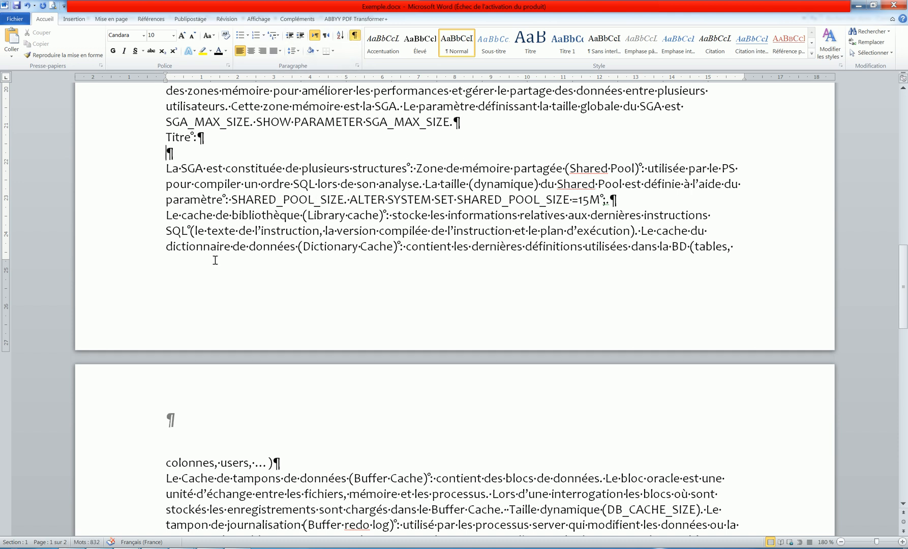
{"action": "double_click", "coordinate": [142, 234]}
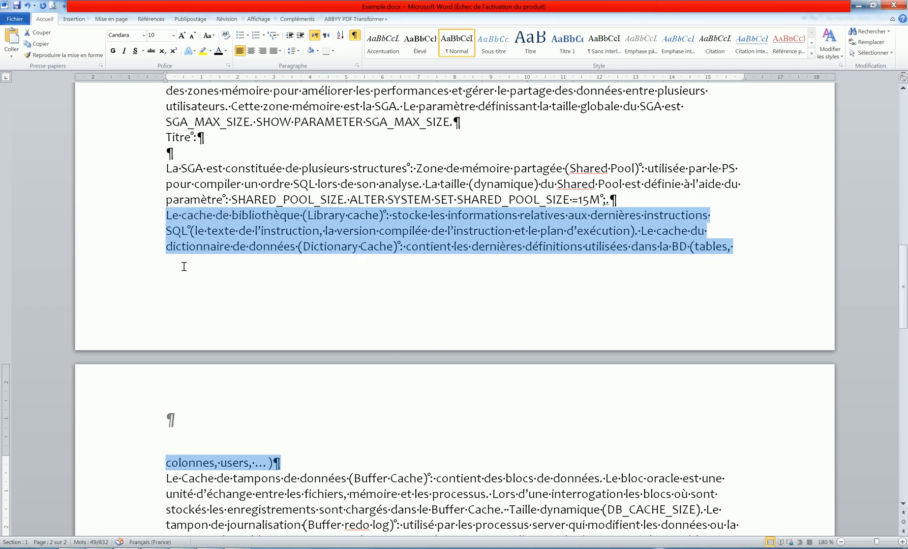
{"action": "left_click", "coordinate": [298, 246]}
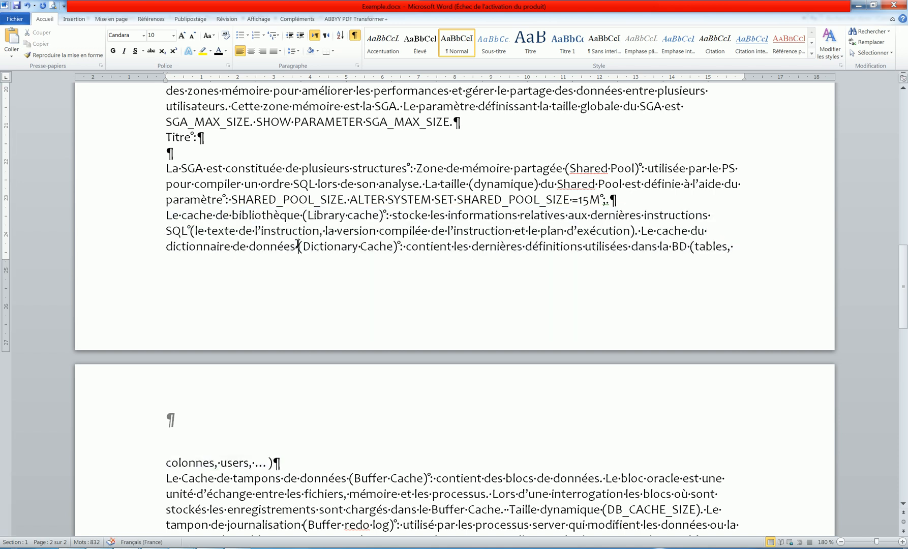
{"action": "left_click", "coordinate": [357, 66]}
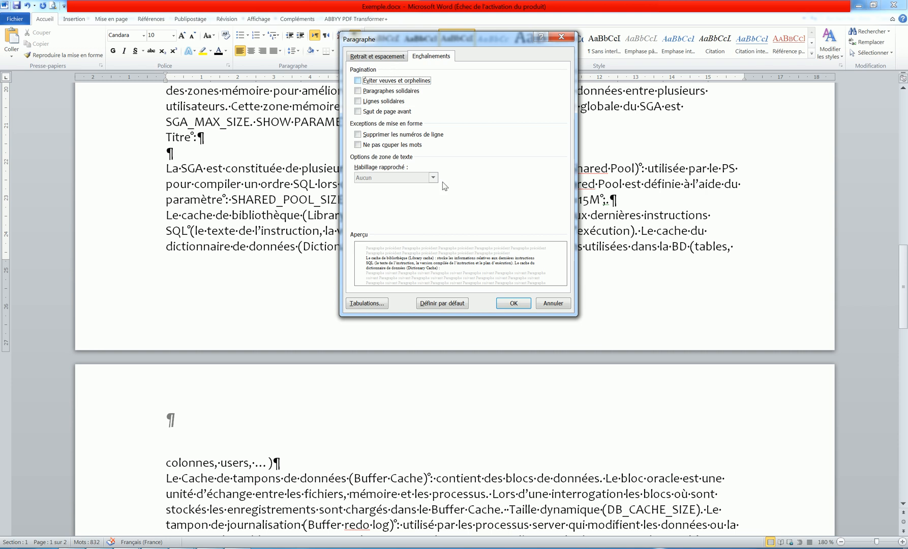
{"action": "left_click", "coordinate": [554, 303]}
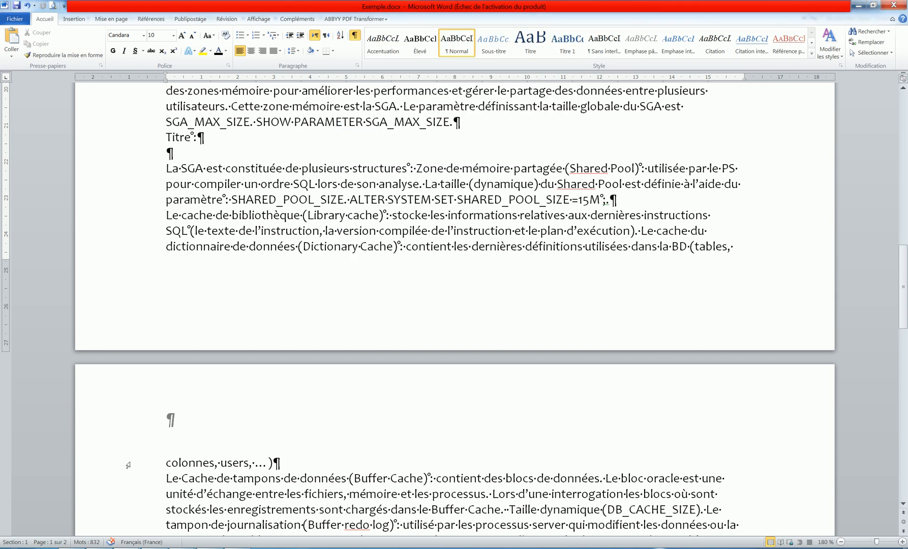
Enable "Éviter veuves et orphelines" for the "Le cache de bibliothèque" paragraph that splits across the two pages
{"action": "left_click", "coordinate": [129, 465]}
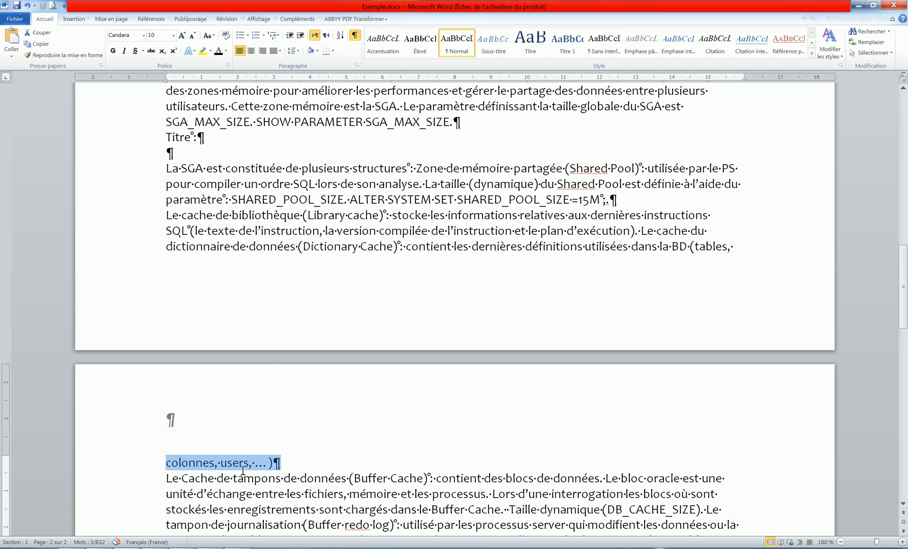
{"action": "left_click", "coordinate": [220, 461]}
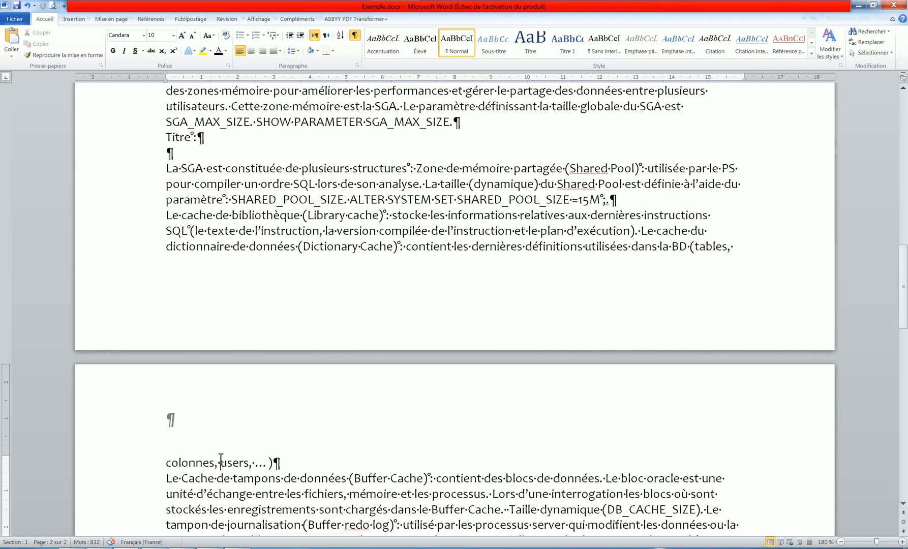
{"action": "left_click", "coordinate": [304, 244]}
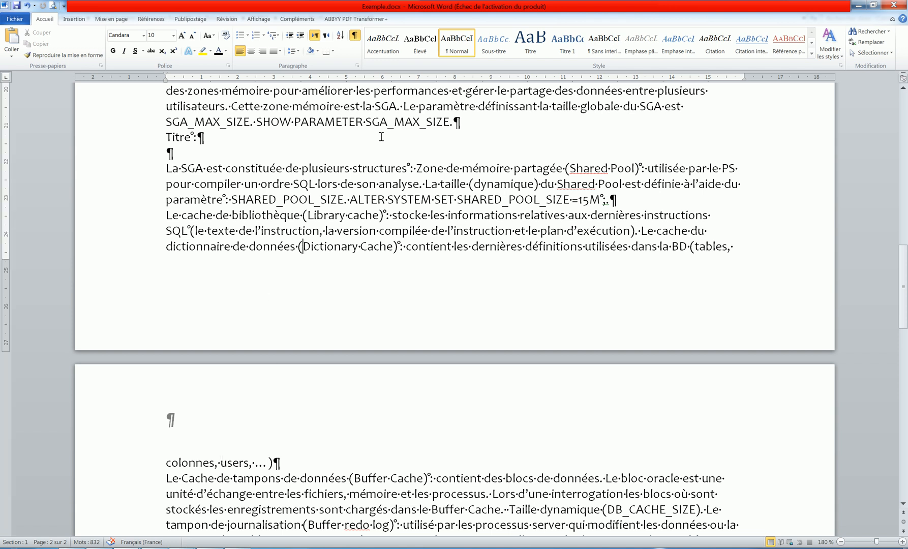
{"action": "left_click", "coordinate": [358, 68]}
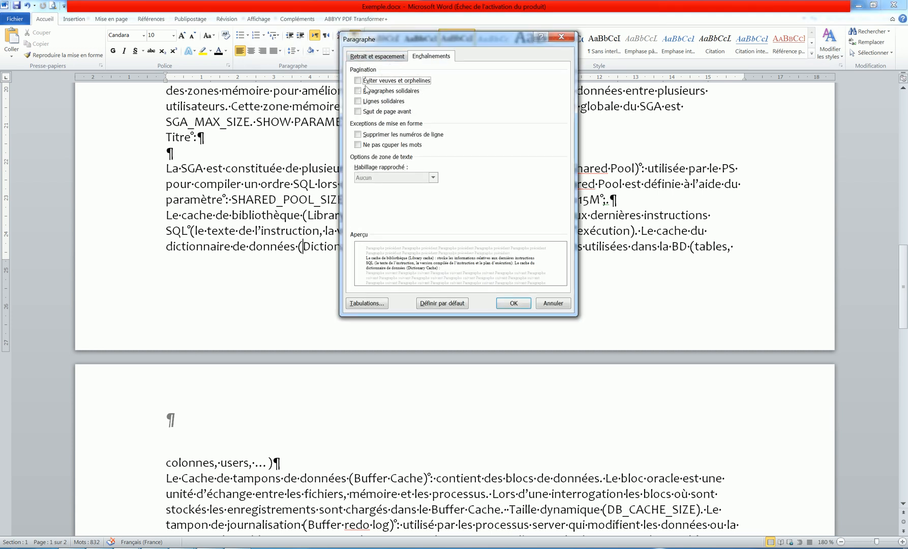
{"action": "left_click", "coordinate": [358, 82]}
{"action": "left_click", "coordinate": [514, 304]}
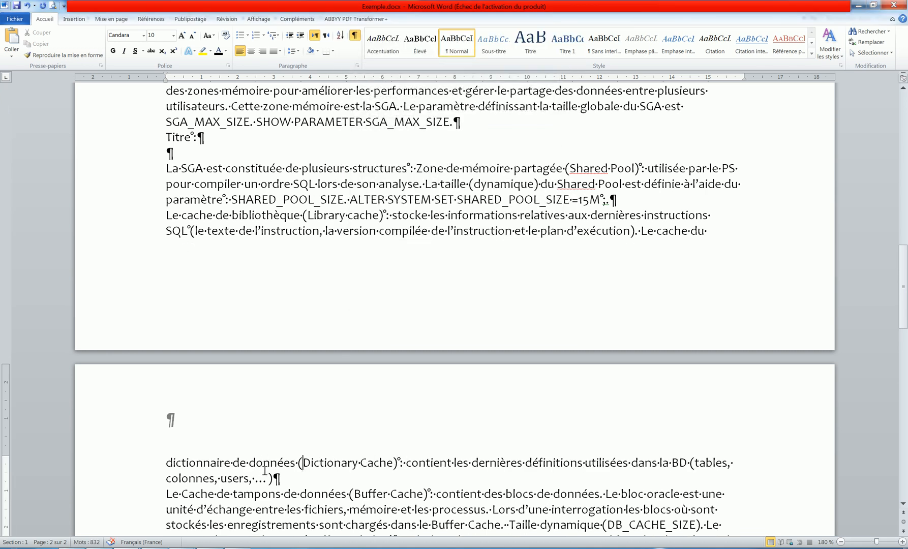
{"action": "double_click", "coordinate": [136, 227]}
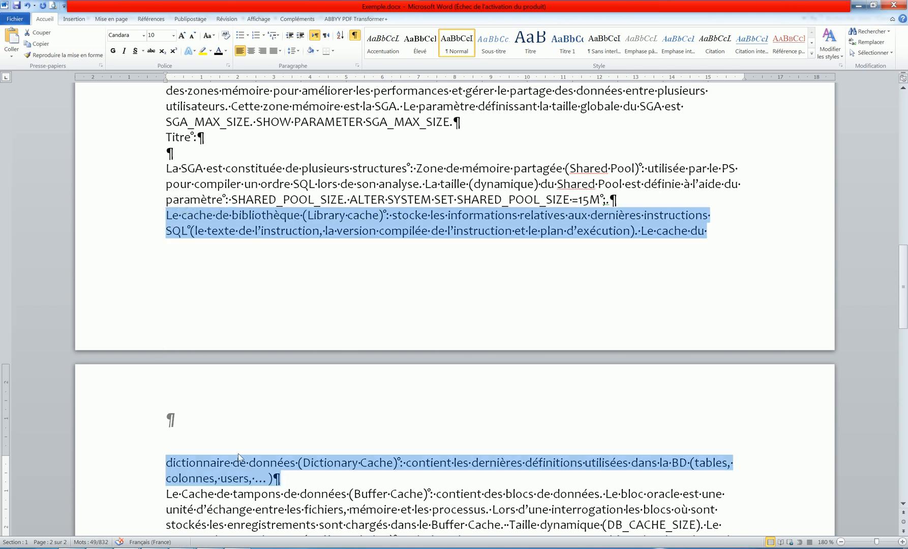
{"action": "left_click", "coordinate": [202, 232]}
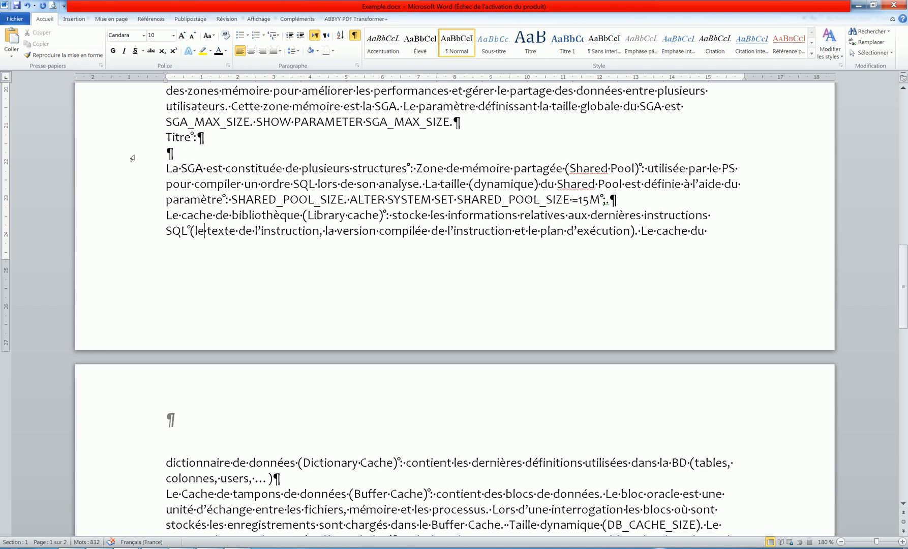
Delete the "Titre :" line and the empty line below it, and check the pagination options of the following paragraph
{"action": "left_click_drag", "start_coordinate": [132, 158], "coordinate": [131, 142]}
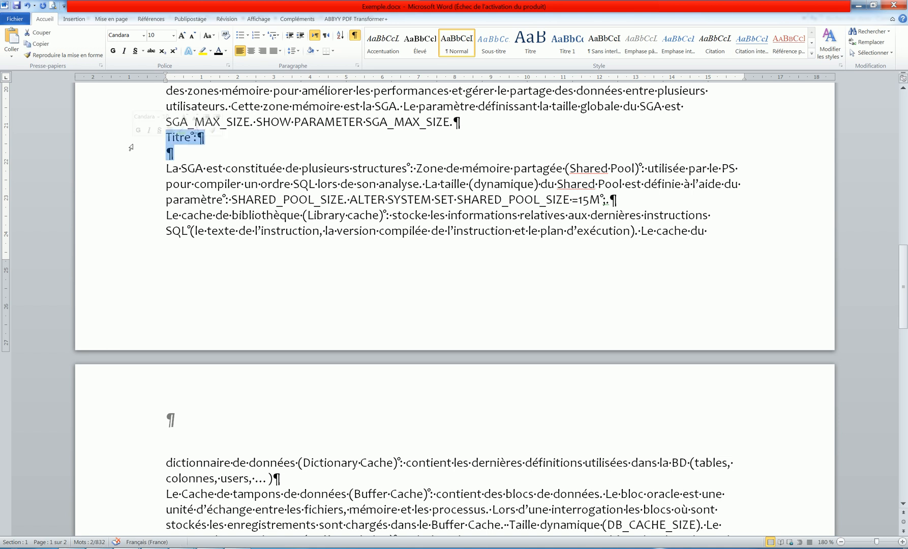
{"action": "key", "text": "Delete"}
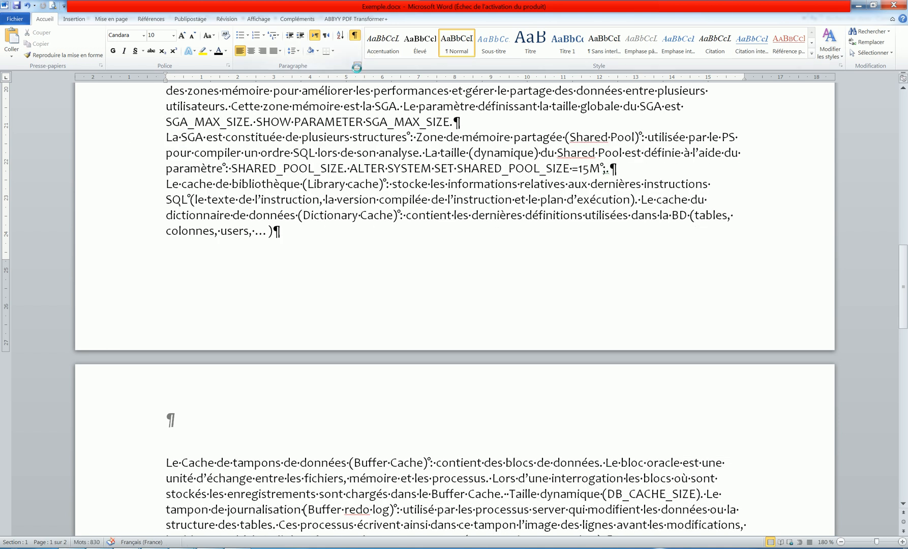
{"action": "left_click", "coordinate": [357, 66]}
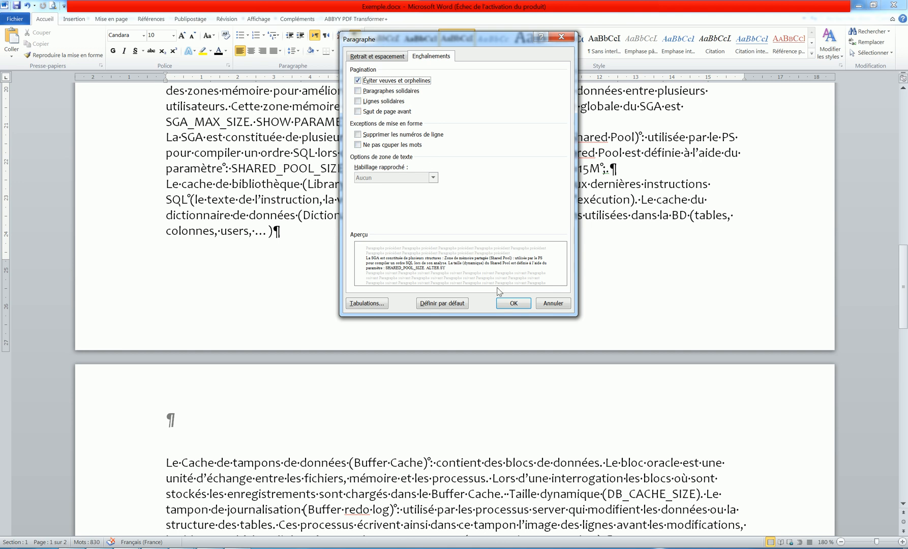
{"action": "left_click", "coordinate": [551, 303]}
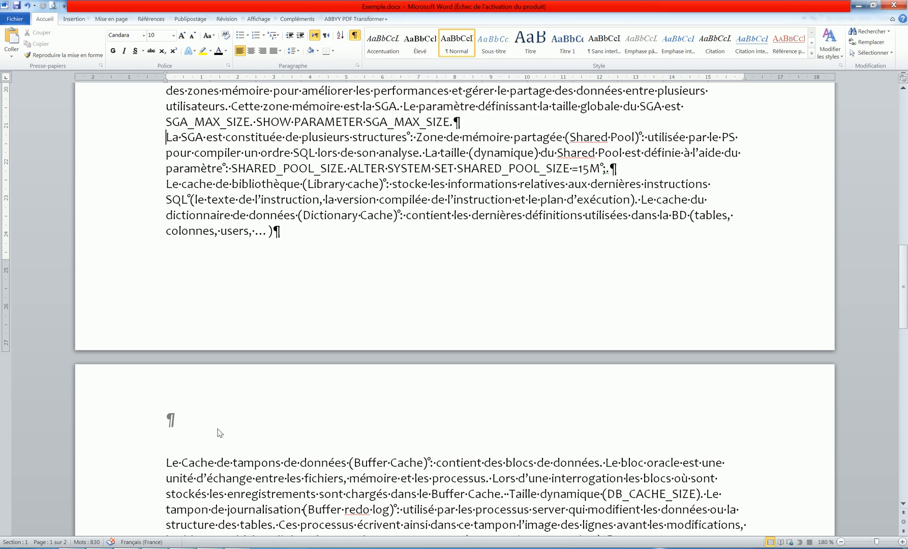
Add a new paragraph reading "Titre" after the "Le cache de bibliothèque" paragraph at the end of the first page
{"action": "scroll", "coordinate": [253, 321], "scroll_direction": "up", "scroll_amount": 3}
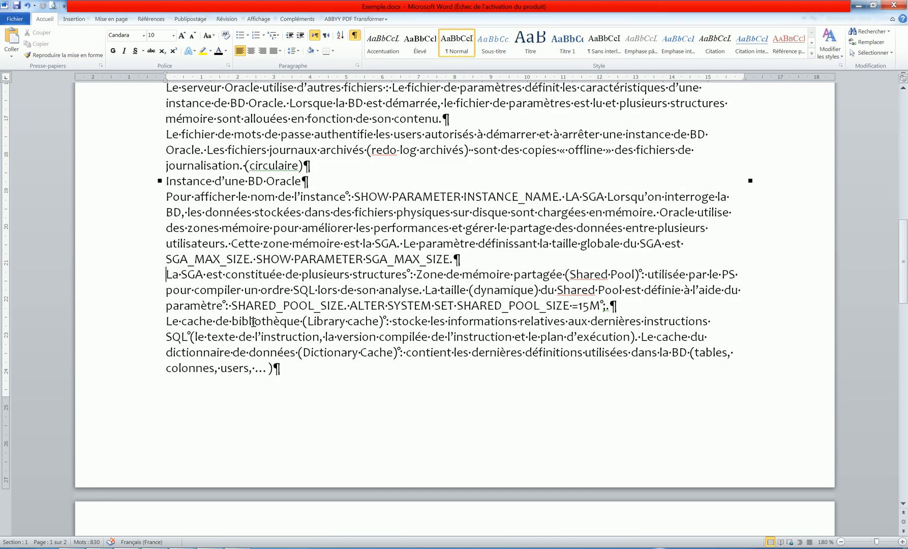
{"action": "left_click", "coordinate": [292, 372]}
{"action": "key", "text": "Return"}
{"action": "type", "text": "Titre"}
{"action": "scroll", "coordinate": [454, 285], "scroll_direction": "down", "scroll_amount": 2}
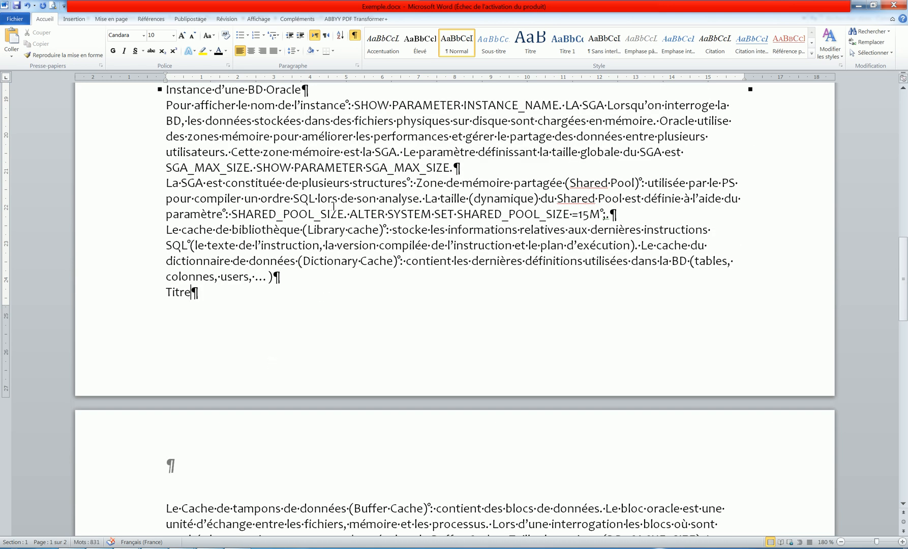
Copy "contient les dernières définitions utilisées dans la BD" and paste it at the end of the same paragraph, after "users, … )"
{"action": "left_click_drag", "start_coordinate": [416, 260], "coordinate": [650, 264]}
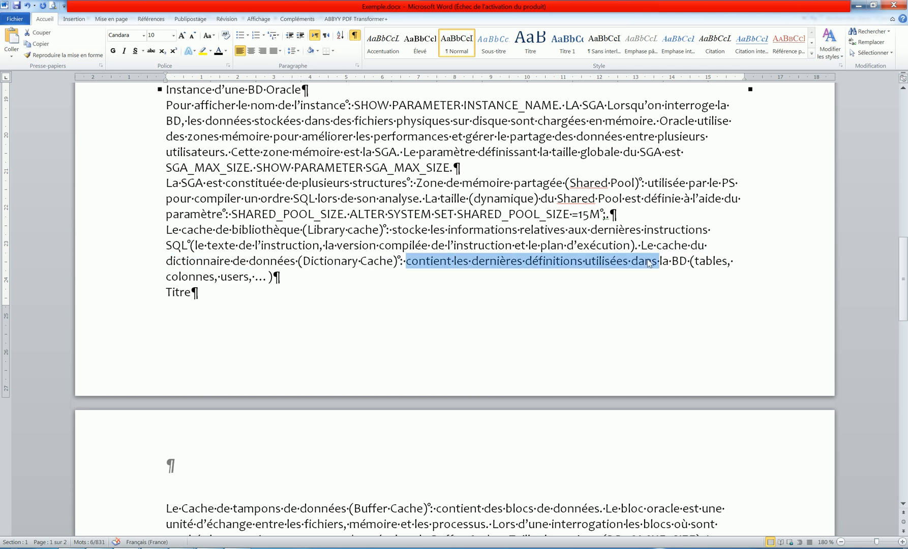
{"action": "key", "text": "shift+Right"}
{"action": "key", "text": "shift+Right"}
{"action": "key", "text": "shift+Right"}
{"action": "key", "text": "shift+Right"}
{"action": "key", "text": "shift+Right"}
{"action": "key", "text": "shift+Right"}
{"action": "key", "text": "ctrl+c"}
{"action": "left_click", "coordinate": [333, 271]}
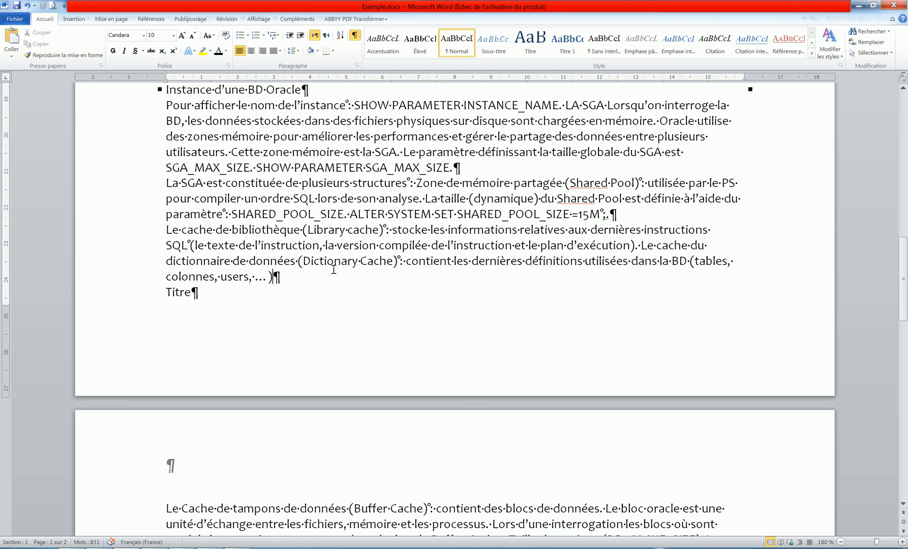
{"action": "key", "text": "ctrl+v"}
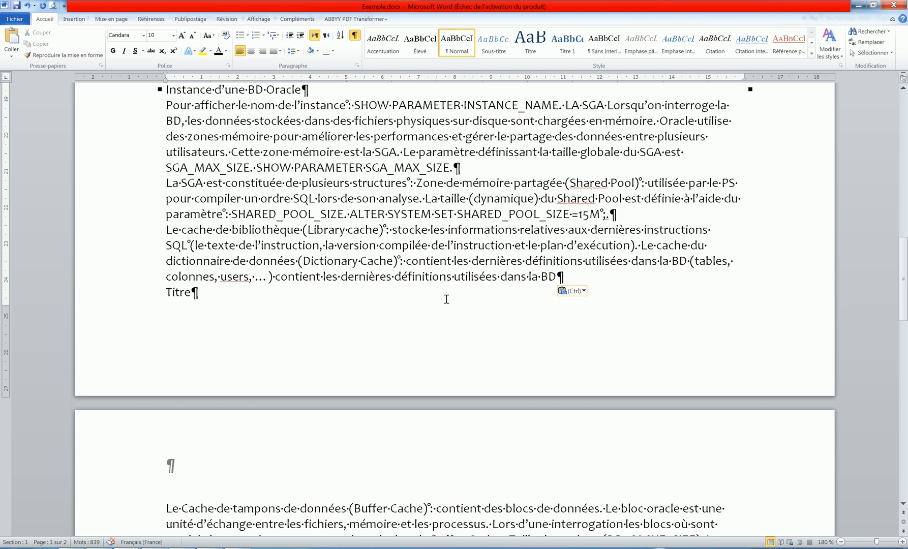
{"action": "key", "text": "Return"}
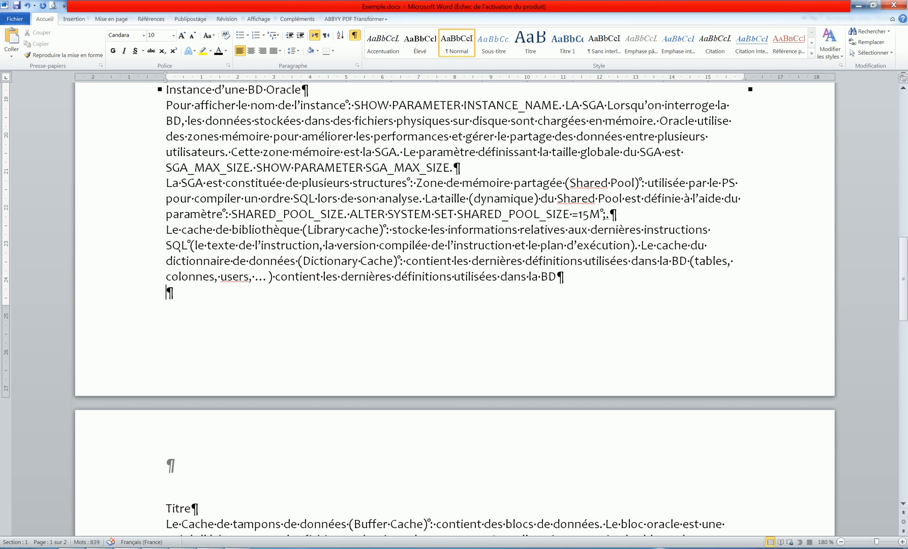
{"action": "key", "text": "ctrl+v"}
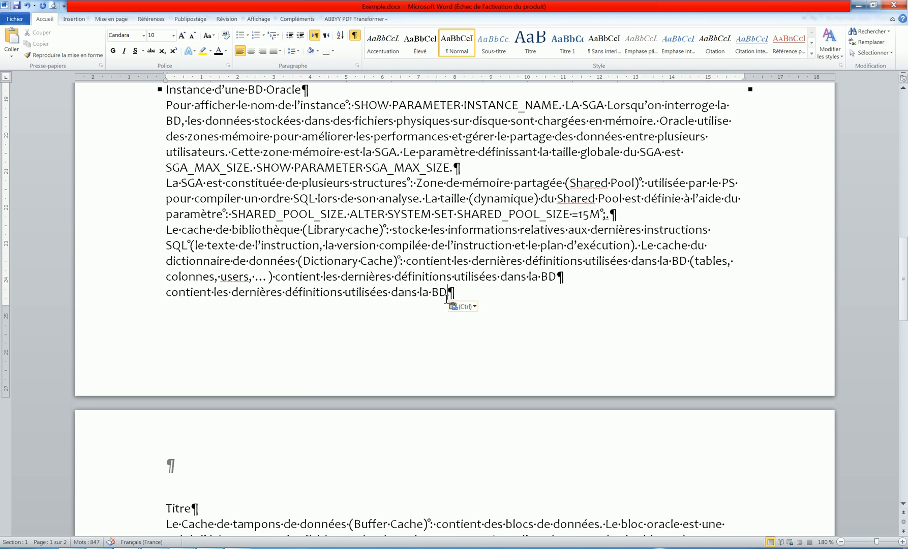
{"action": "scroll", "coordinate": [409, 304], "scroll_direction": "down", "scroll_amount": 2}
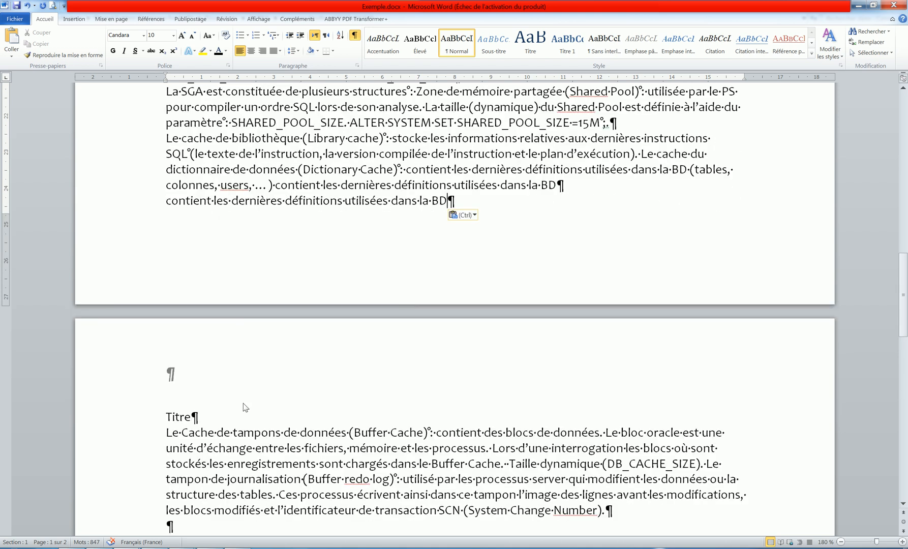
{"action": "left_click", "coordinate": [133, 423]}
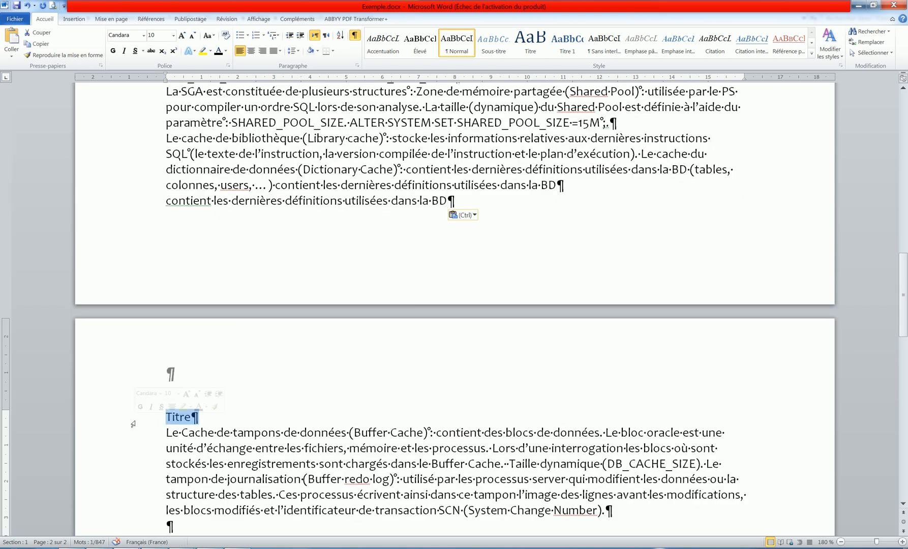
{"action": "key", "text": "ctrl+z"}
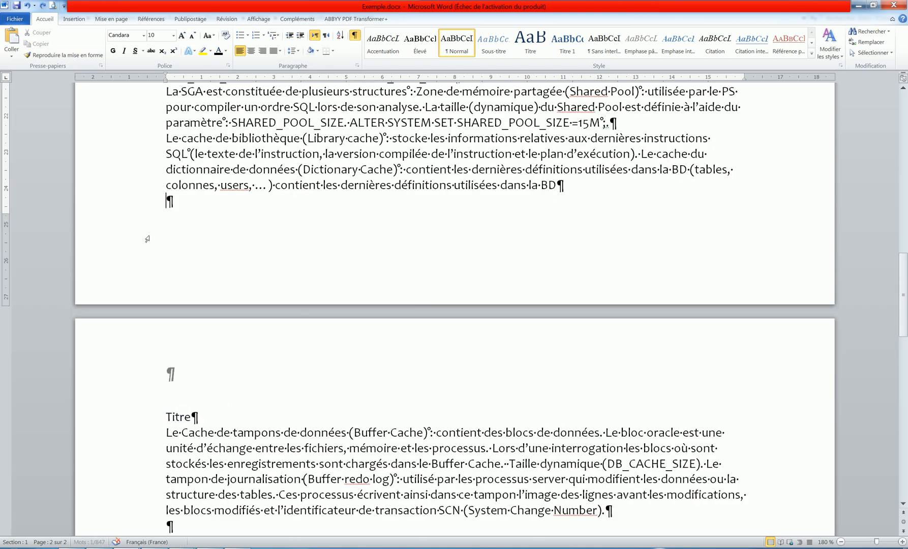
{"action": "key", "text": "ctrl+z"}
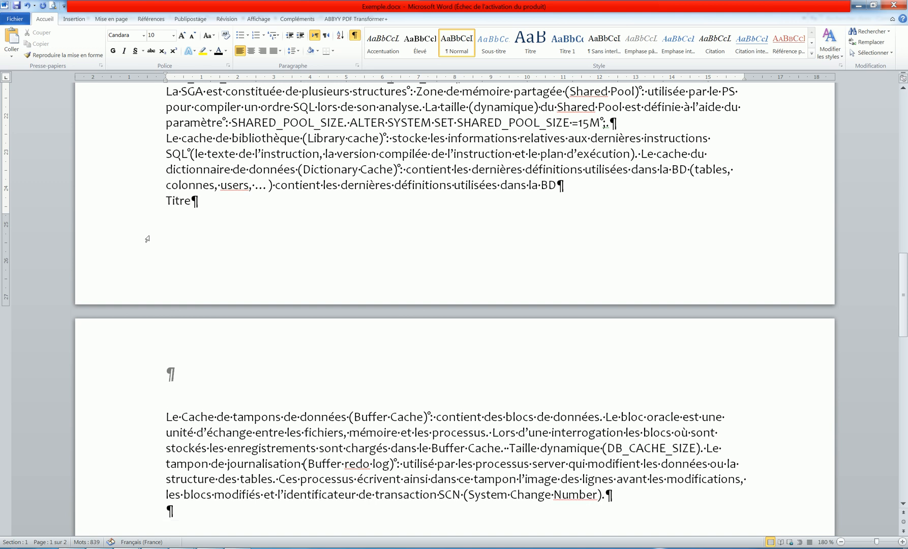
Enable "Paragraphes solidaires" for the "Titre" paragraph to keep it with the following paragraph
{"action": "left_click", "coordinate": [137, 205]}
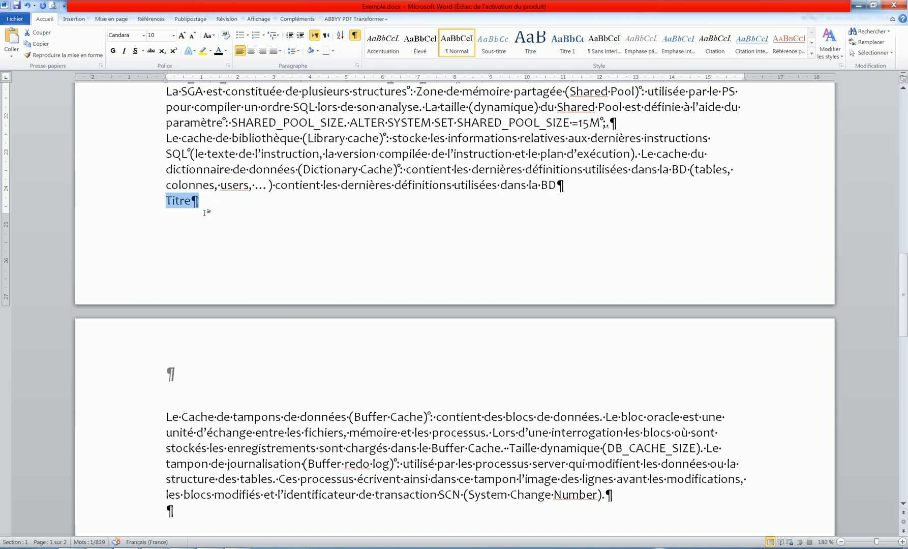
{"action": "key", "text": "Right"}
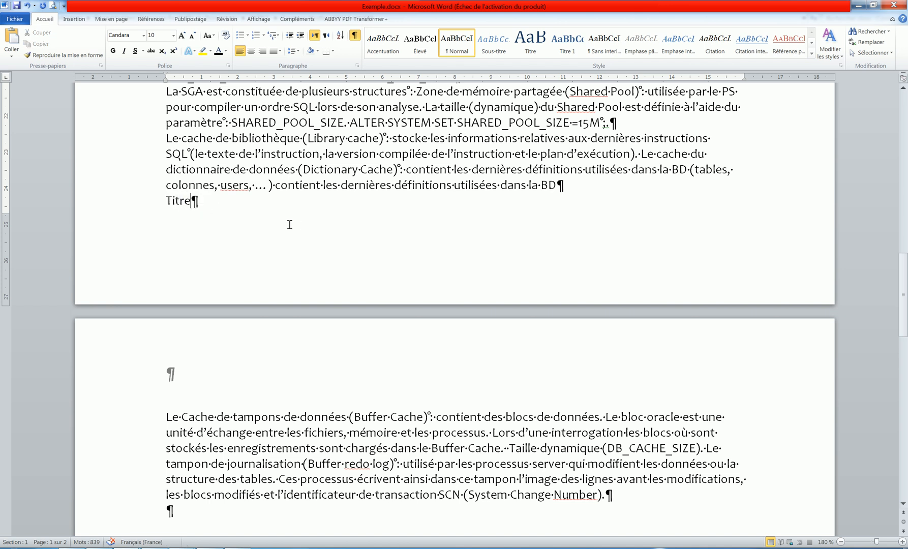
{"action": "left_click", "coordinate": [172, 207]}
{"action": "left_click", "coordinate": [358, 66]}
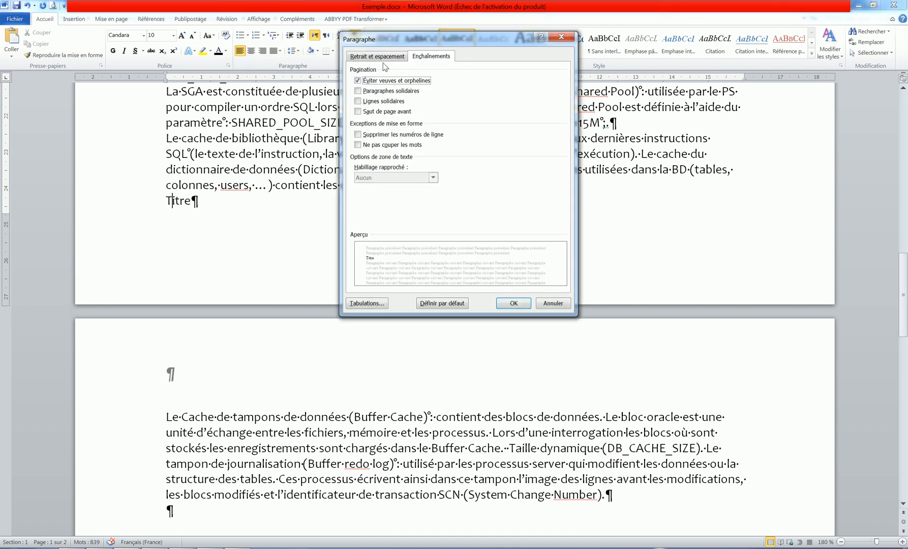
{"action": "left_click", "coordinate": [370, 93]}
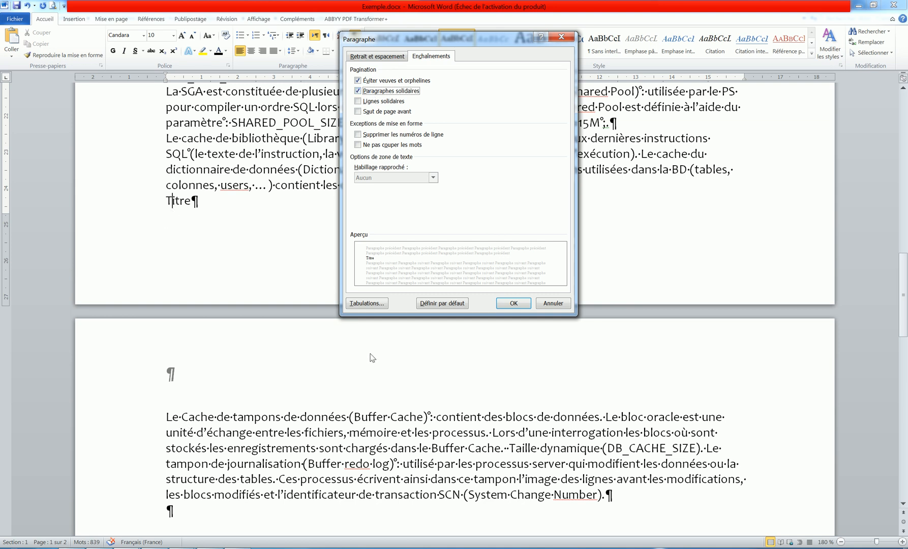
{"action": "left_click", "coordinate": [515, 303]}
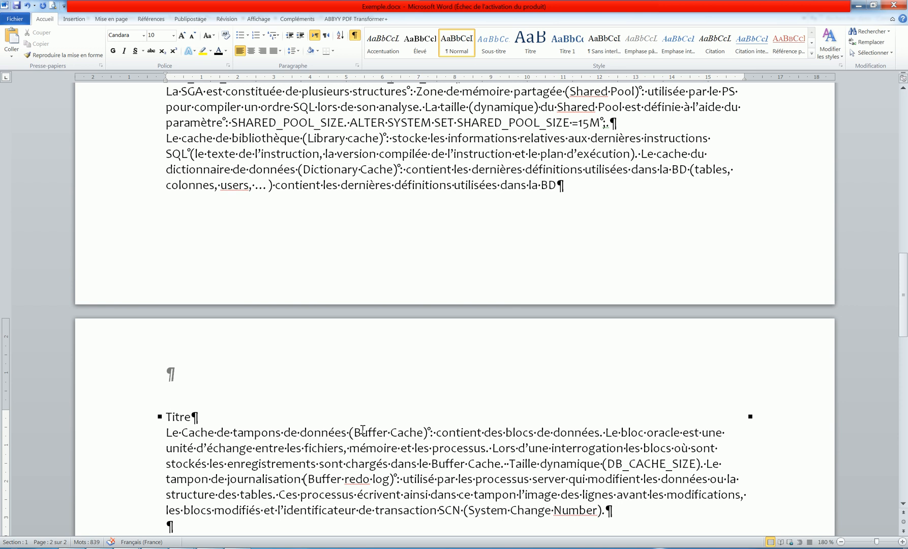
Review the pagination options set for the "Titre" paragraph, leaving them as they are
{"action": "left_click", "coordinate": [357, 65]}
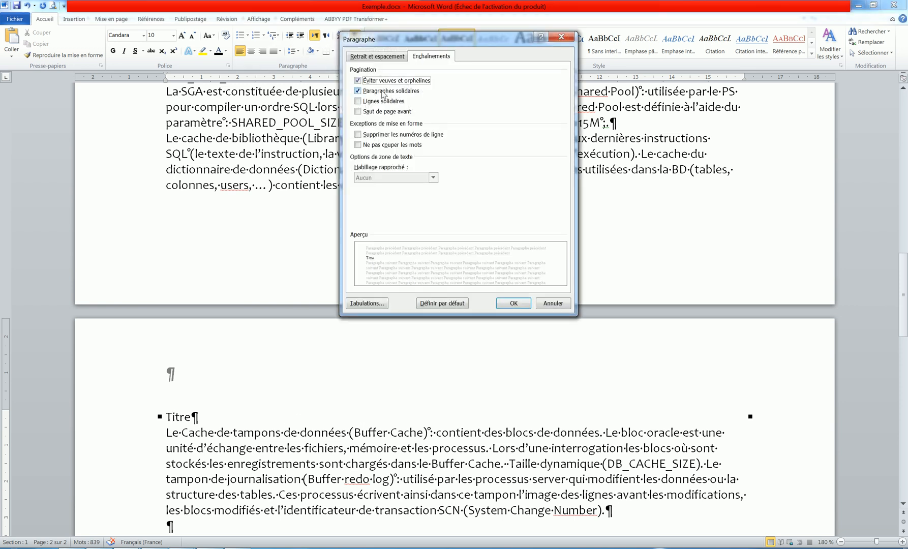
{"action": "left_click", "coordinate": [552, 304]}
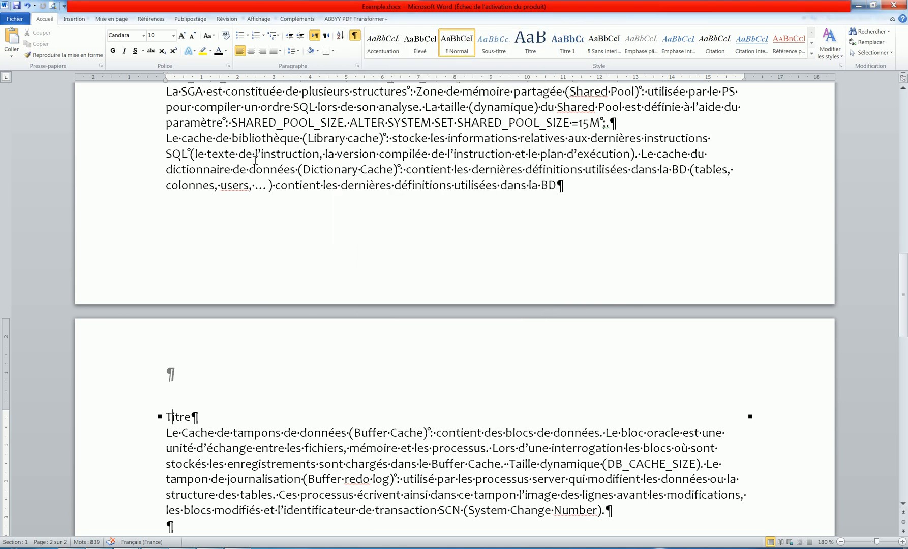
{"action": "left_click", "coordinate": [357, 66]}
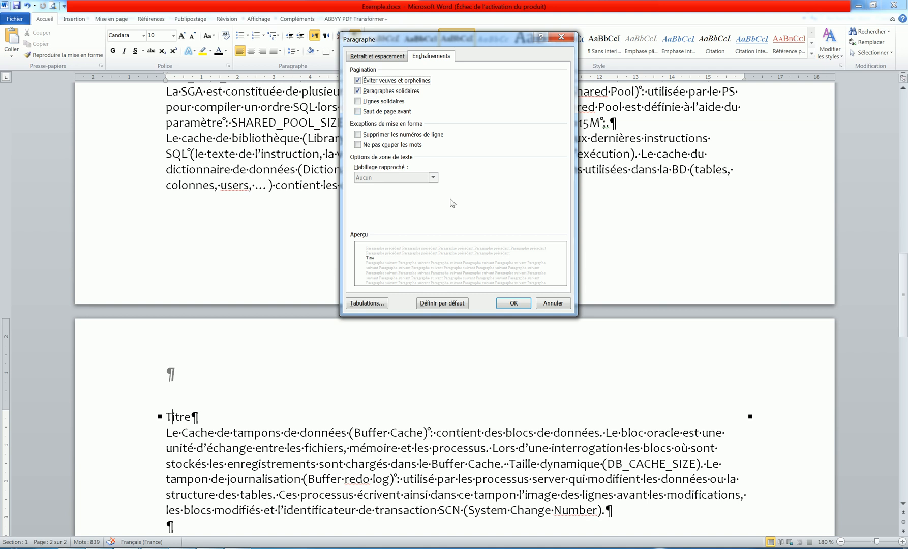
{"action": "left_click", "coordinate": [554, 305]}
For the "Instance d'une BD Oracle" paragraph, turn off "Paragraphes solidaires" and enable "Saut de page avant", and inspect the page break
{"action": "scroll", "coordinate": [430, 276], "scroll_direction": "up", "scroll_amount": 4}
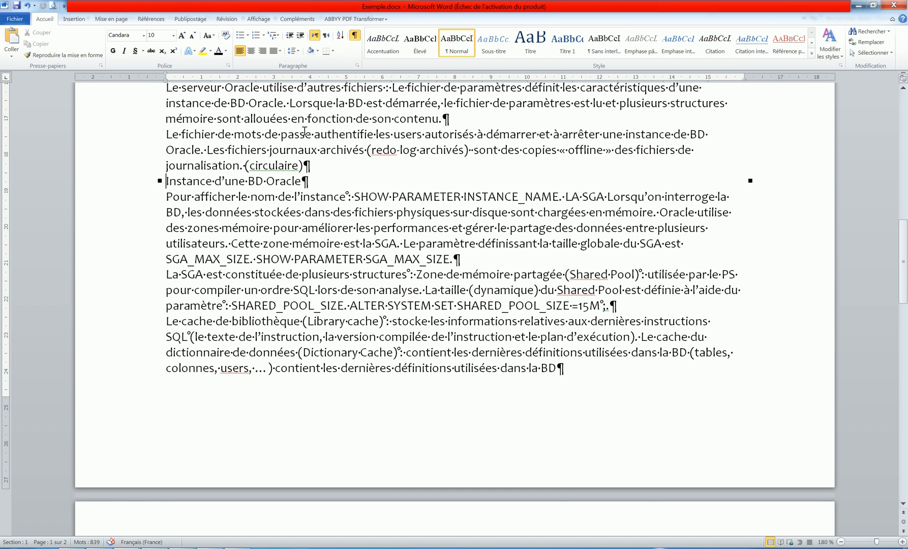
{"action": "left_click", "coordinate": [358, 66]}
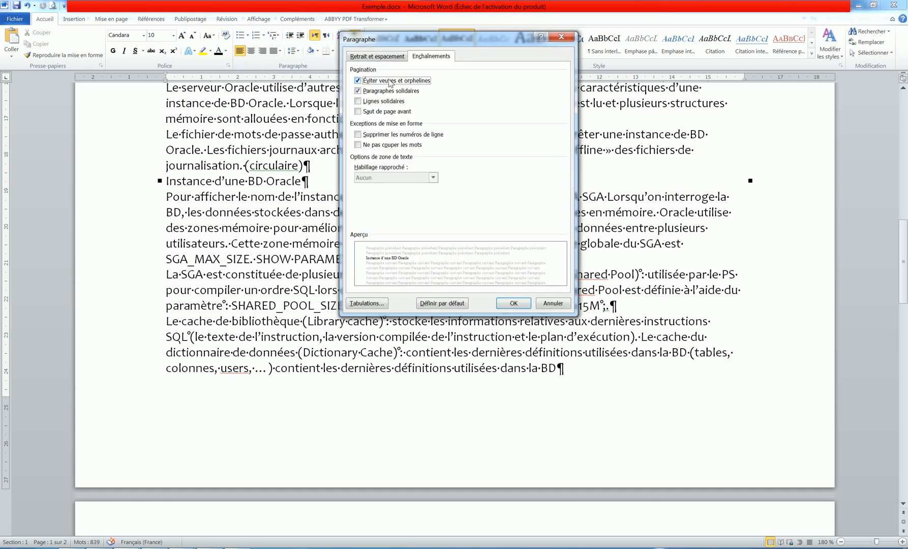
{"action": "left_click", "coordinate": [358, 91]}
{"action": "left_click", "coordinate": [381, 114]}
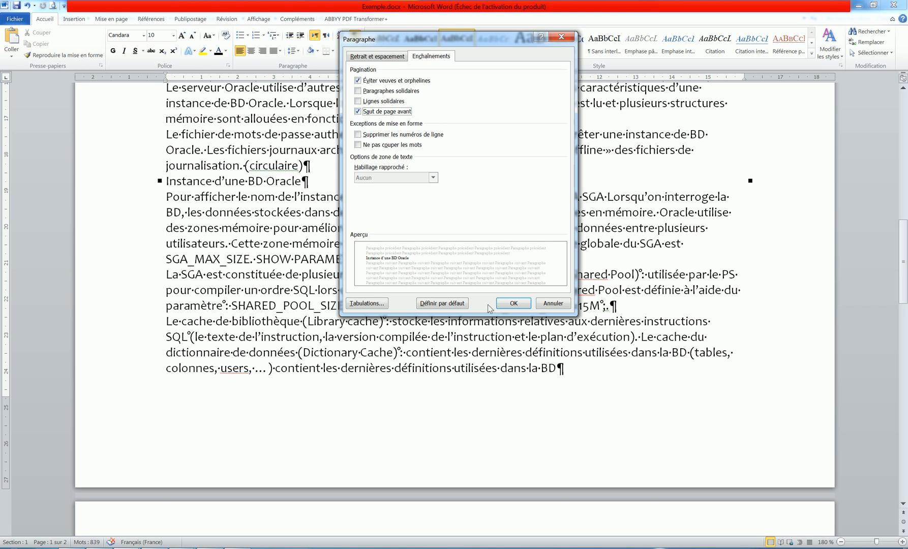
{"action": "left_click", "coordinate": [503, 304]}
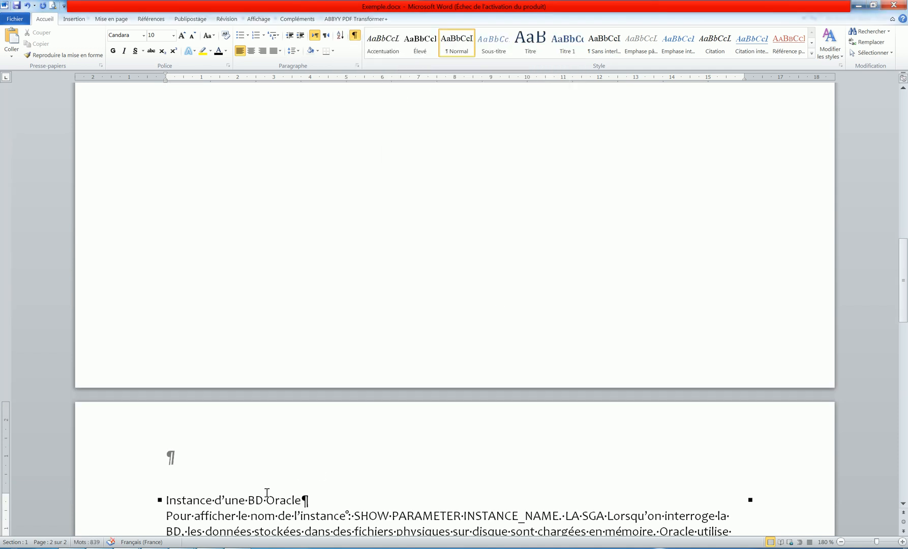
{"action": "scroll", "coordinate": [266, 493], "scroll_direction": "up", "scroll_amount": 4}
{"action": "scroll", "coordinate": [266, 492], "scroll_direction": "down", "scroll_amount": 4}
{"action": "scroll", "coordinate": [268, 448], "scroll_direction": "down", "scroll_amount": 1}
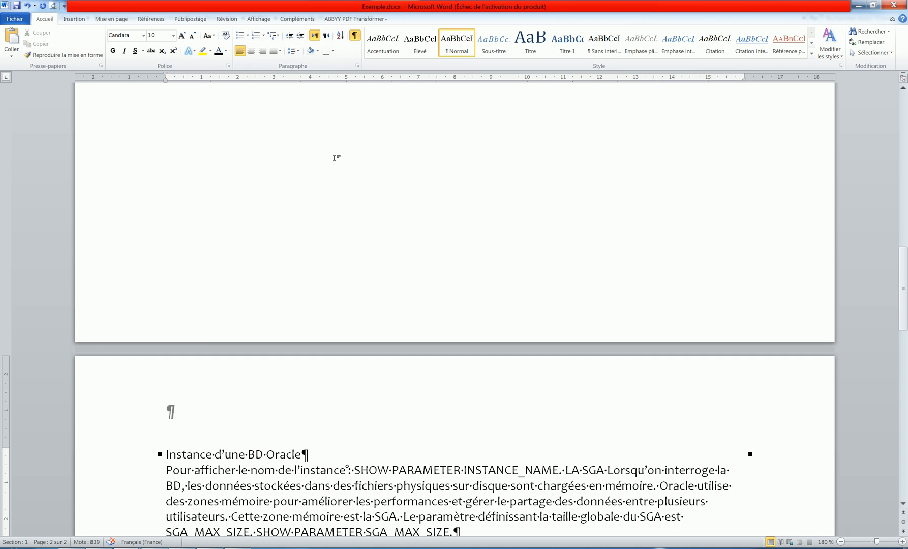
Undo the pagination change on "Instance d'une BD Oracle" and check that paragraph's pagination options
{"action": "key", "text": "BackSpace"}
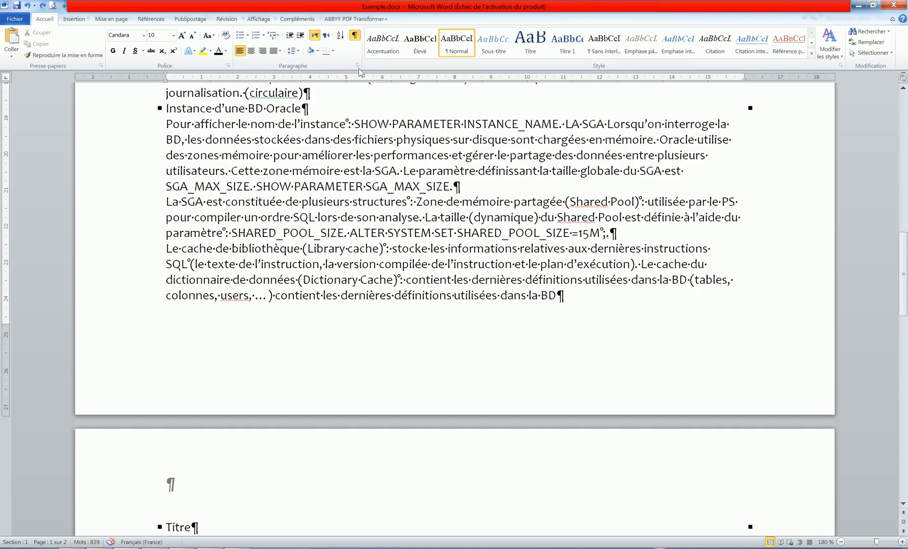
{"action": "left_click", "coordinate": [358, 67]}
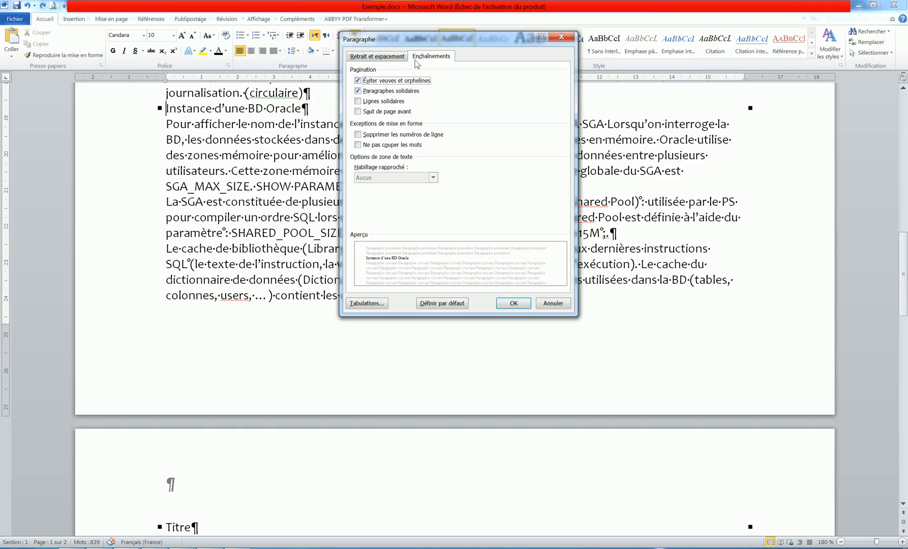
{"action": "left_click", "coordinate": [553, 304]}
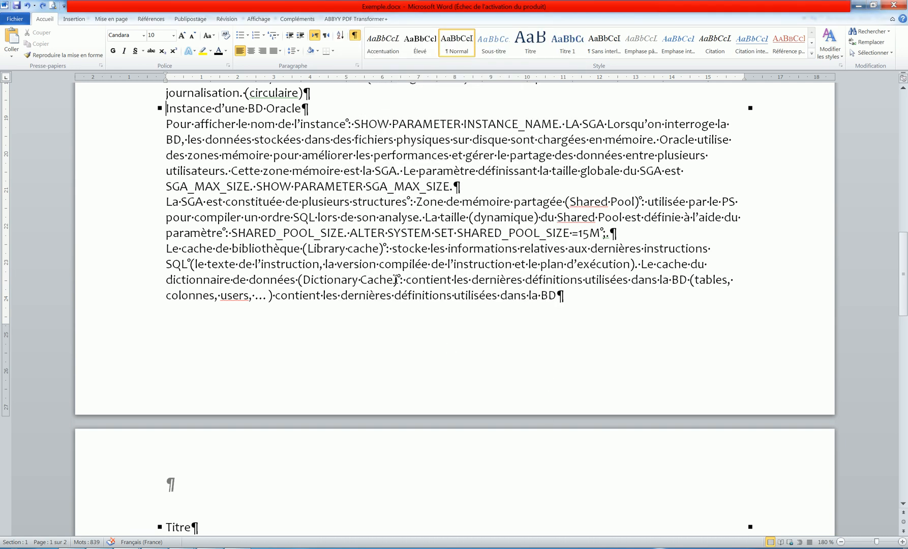
{"action": "scroll", "coordinate": [396, 279], "scroll_direction": "up", "scroll_amount": 6}
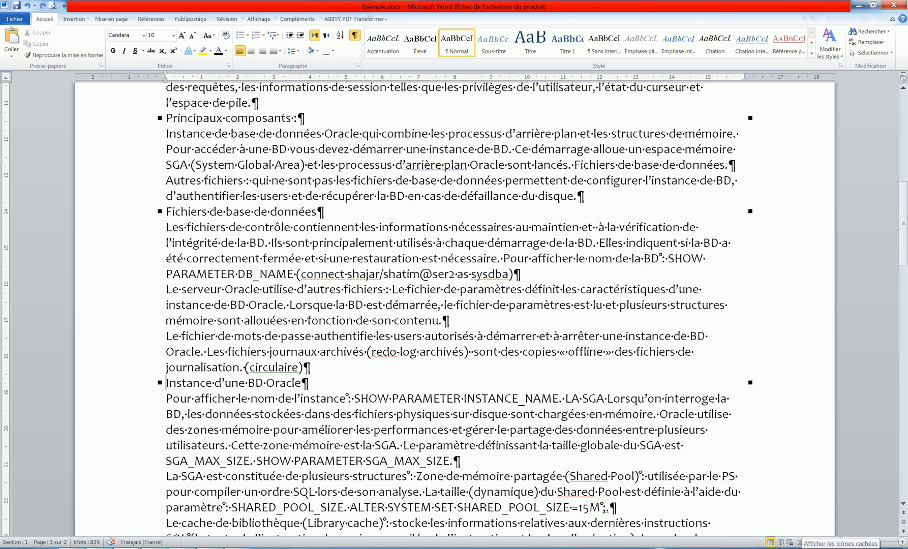
{"action": "left_click", "coordinate": [798, 547]}
{"action": "left_click", "coordinate": [781, 508]}
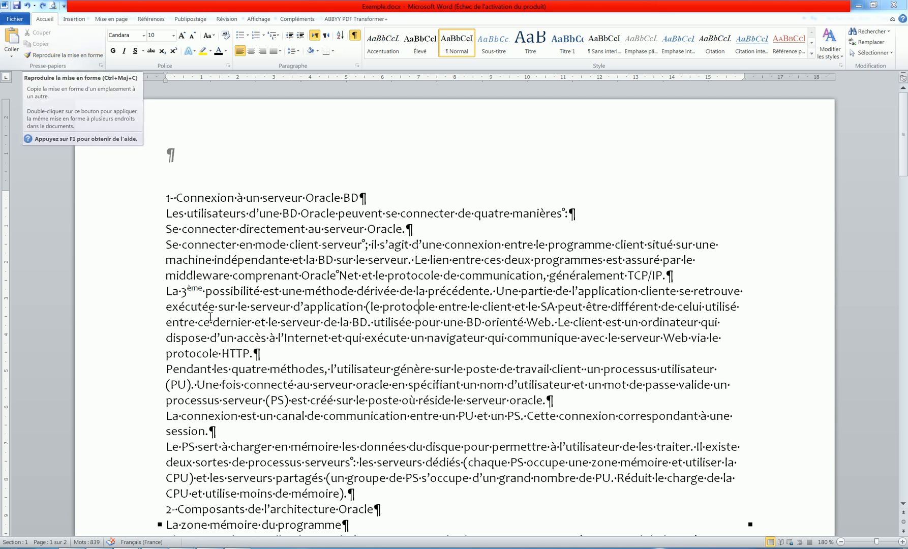
Format the "1- Connexion à un serveur Oracle BD" heading as 14 pt, Gras, Petites majuscules, with "Mots" underlining
{"action": "left_click", "coordinate": [138, 204]}
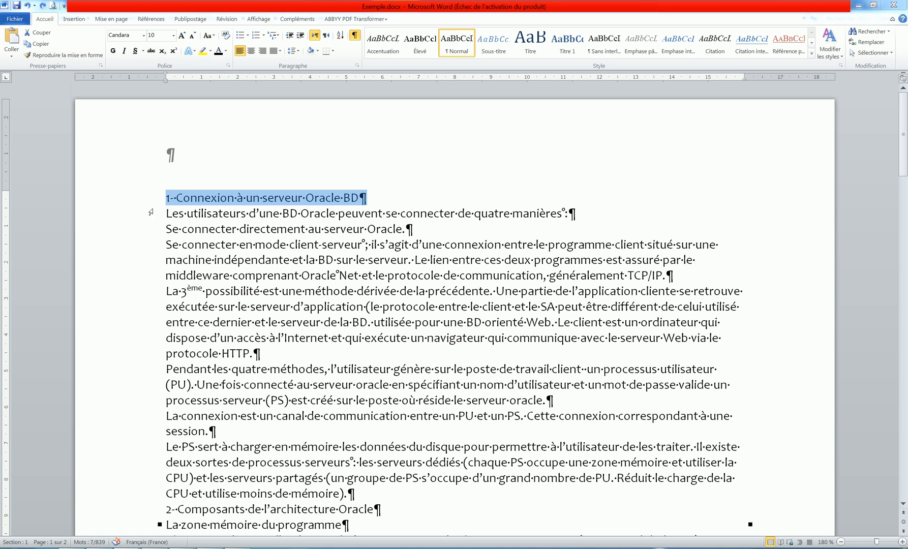
{"action": "left_click", "coordinate": [228, 66]}
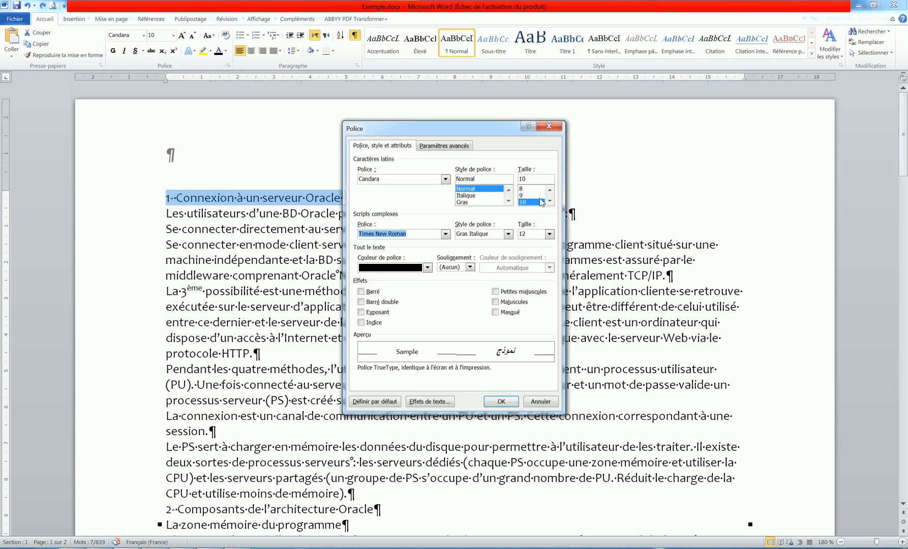
{"action": "left_click", "coordinate": [549, 201]}
{"action": "left_click", "coordinate": [549, 201]}
{"action": "left_click", "coordinate": [549, 201]}
{"action": "left_click", "coordinate": [532, 202]}
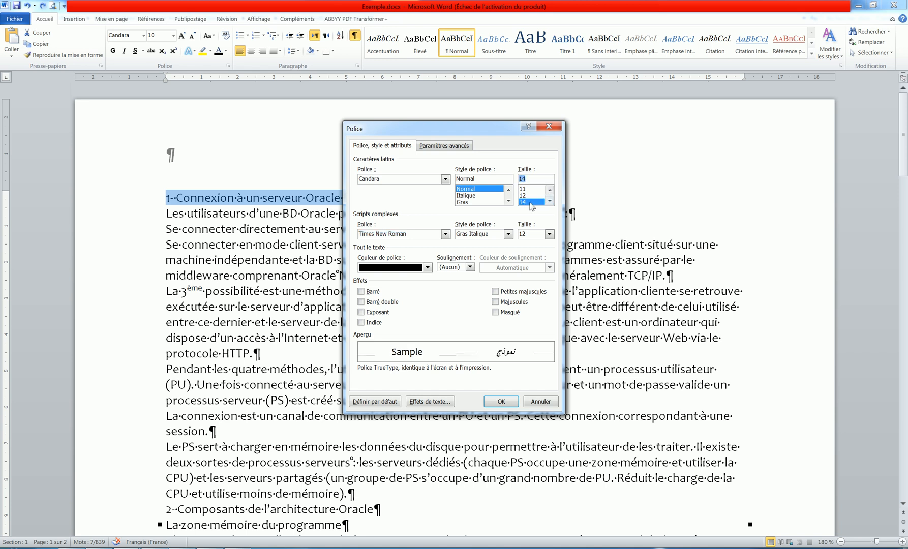
{"action": "left_click", "coordinate": [471, 202]}
{"action": "left_click", "coordinate": [511, 292]}
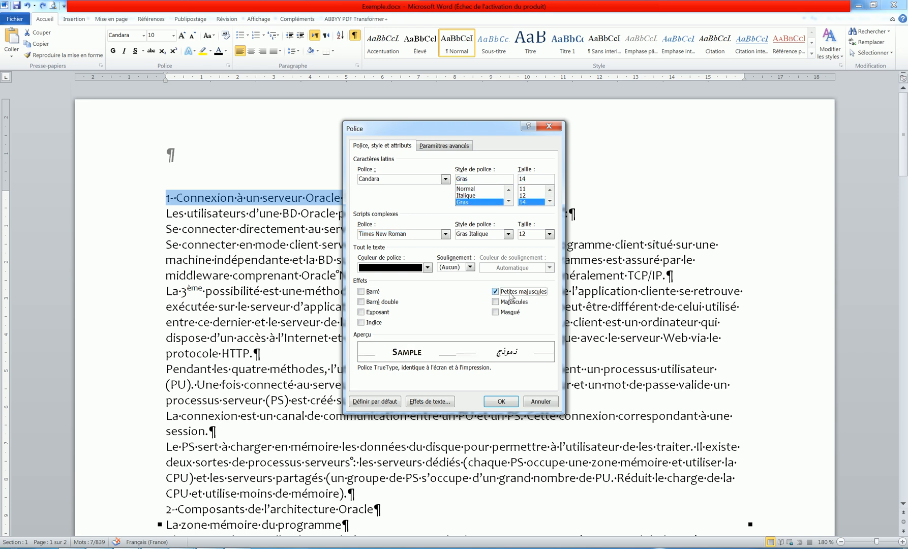
{"action": "left_click", "coordinate": [470, 267]}
{"action": "left_click", "coordinate": [445, 282]}
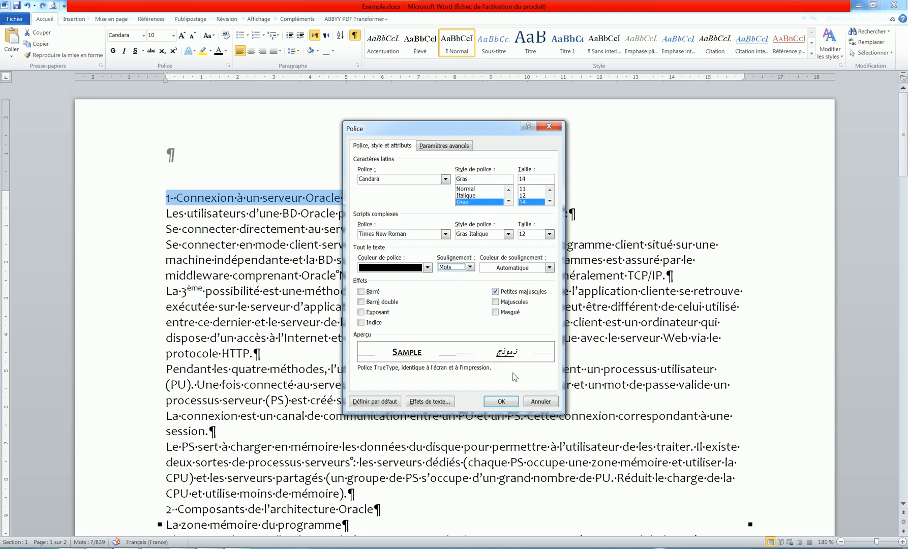
{"action": "left_click", "coordinate": [500, 402]}
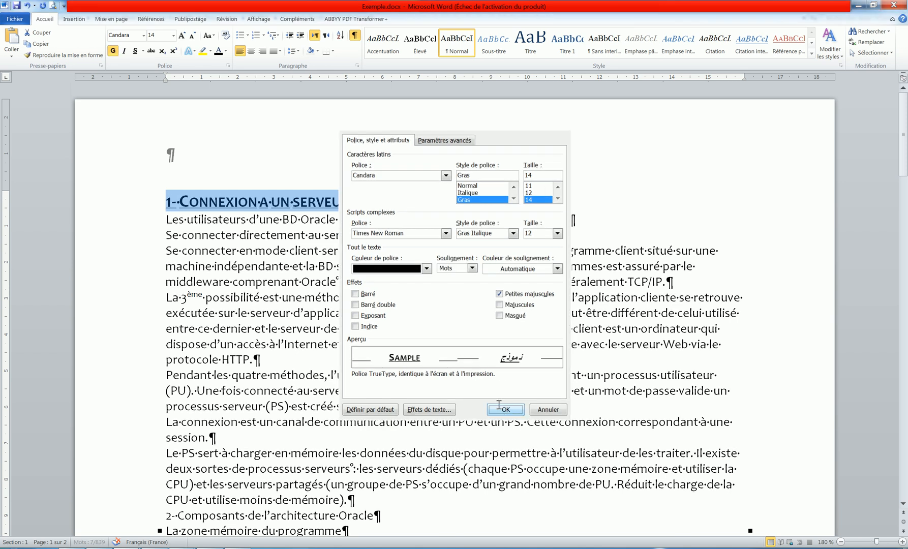
Enable "Paragraphes solidaires" for the "1- Connexion" heading and set its spacing to 12 pt before and 12 pt after
{"action": "left_click", "coordinate": [358, 69]}
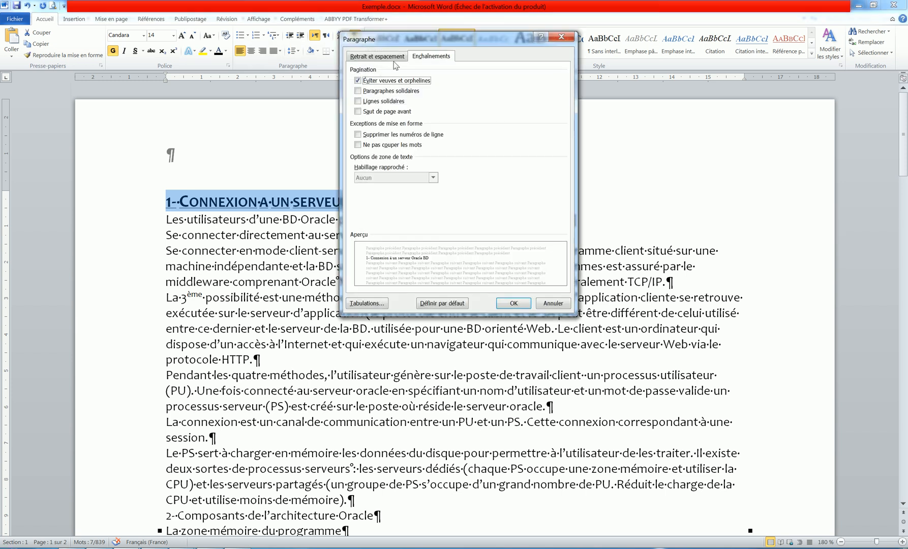
{"action": "left_click", "coordinate": [374, 96]}
{"action": "left_click", "coordinate": [379, 60]}
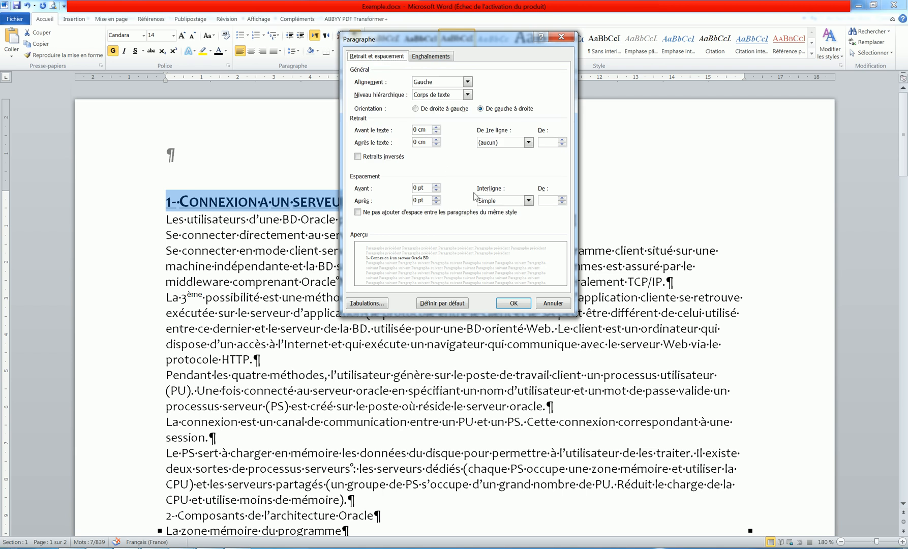
{"action": "left_click", "coordinate": [437, 198]}
{"action": "left_click", "coordinate": [437, 198]}
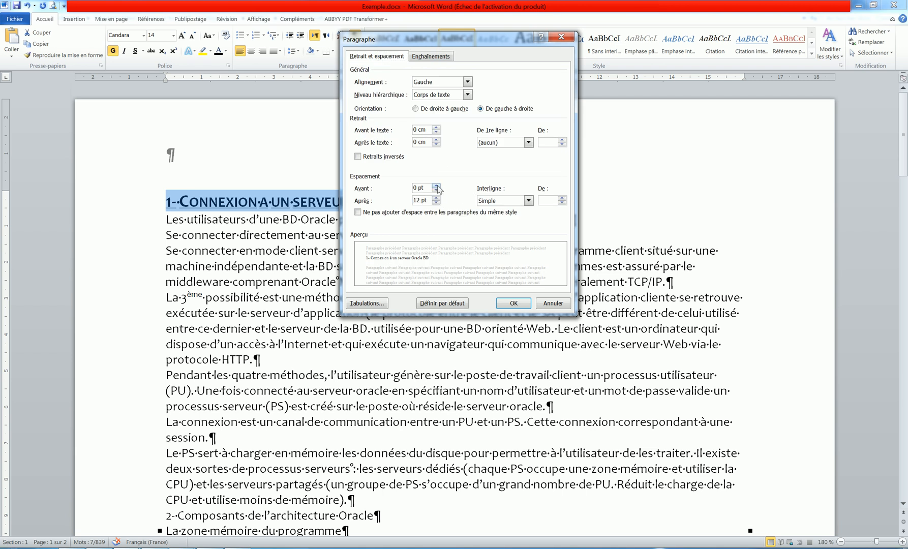
{"action": "left_click", "coordinate": [438, 187]}
{"action": "left_click", "coordinate": [437, 186]}
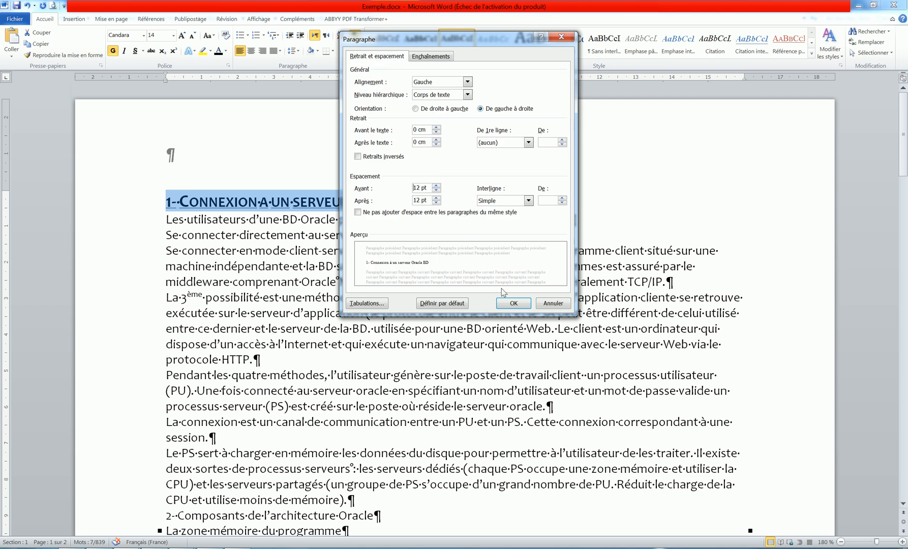
{"action": "left_click", "coordinate": [513, 302]}
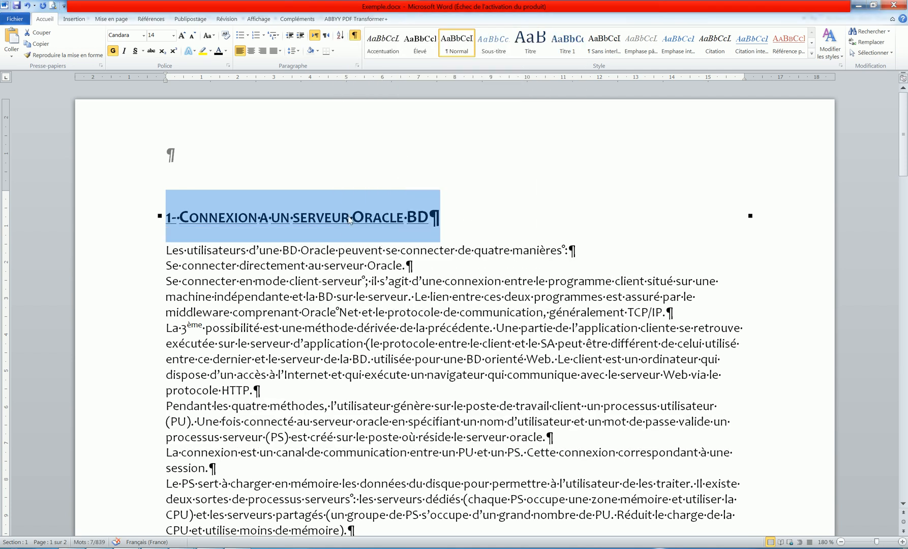
Hide the formatting marks and create a new paragraph style named "AT1" from the "1- Connexion" heading's formatting
{"action": "left_click", "coordinate": [350, 216]}
{"action": "left_click", "coordinate": [354, 36]}
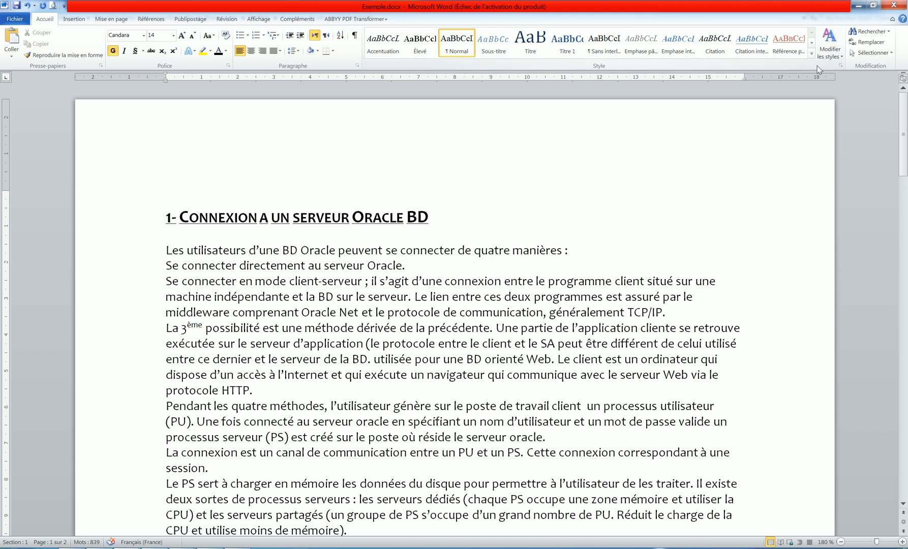
{"action": "left_click", "coordinate": [840, 66]}
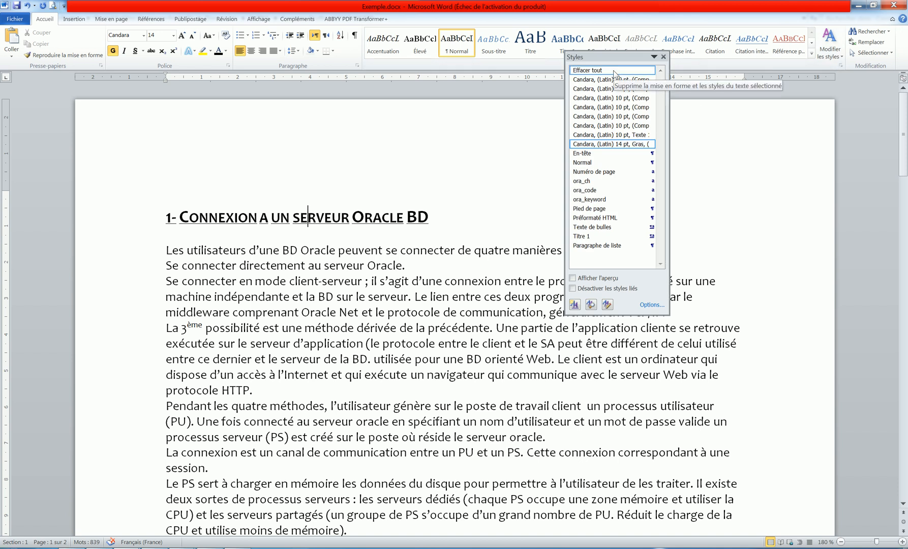
{"action": "left_click", "coordinate": [574, 305]}
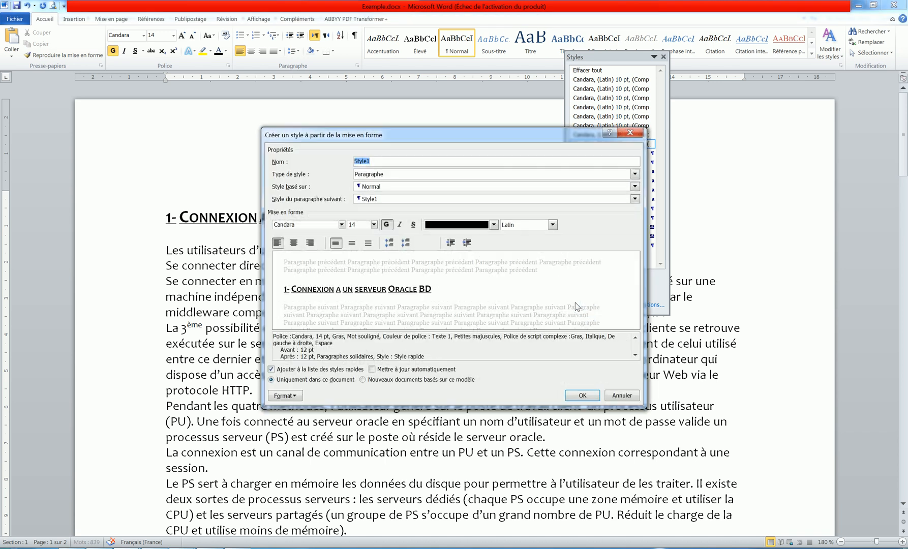
{"action": "type", "text": "AT1"}
{"action": "key", "text": "Return"}
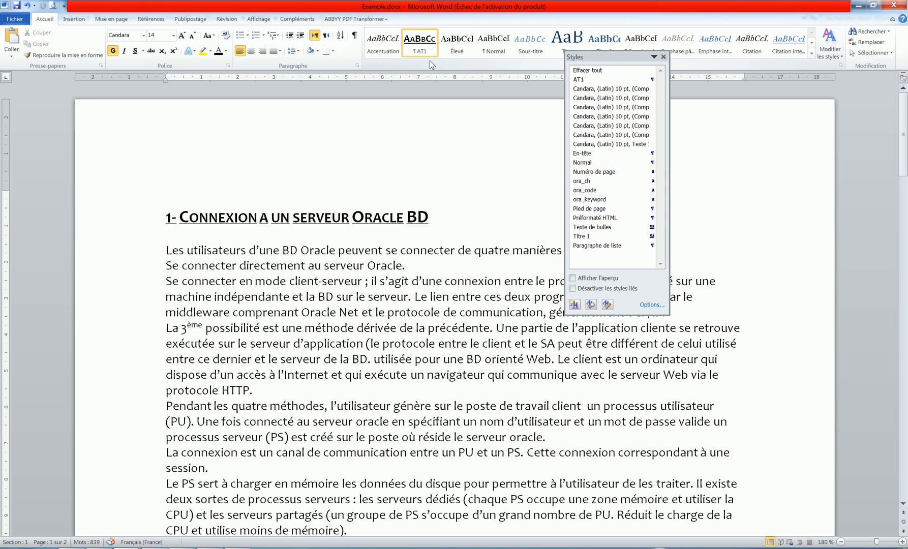
{"action": "left_click", "coordinate": [663, 56]}
Justify the "Se connecter en mode client-serveur" paragraph and give it a 1.5 cm first-line indent
{"action": "left_click", "coordinate": [126, 295]}
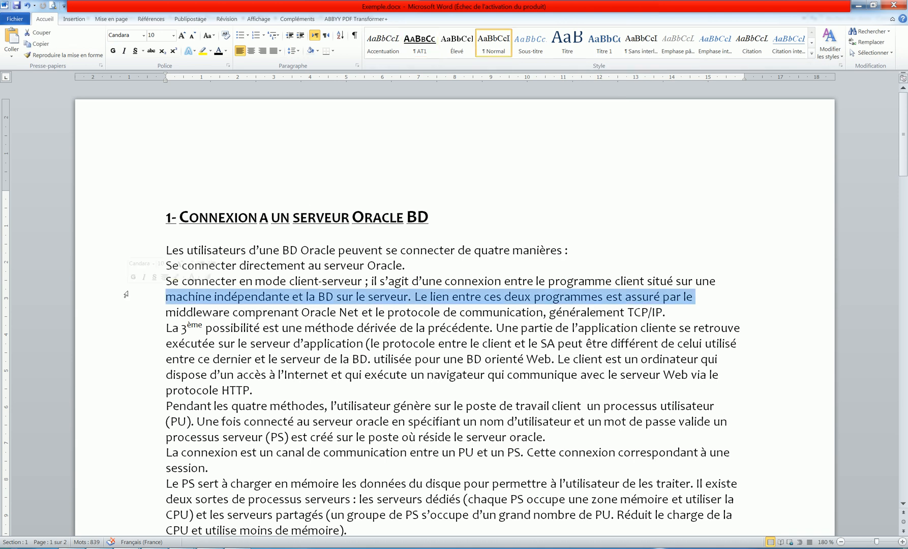
{"action": "double_click", "coordinate": [126, 294]}
{"action": "left_click", "coordinate": [277, 51]}
{"action": "left_click", "coordinate": [277, 51]}
{"action": "left_click", "coordinate": [276, 52]}
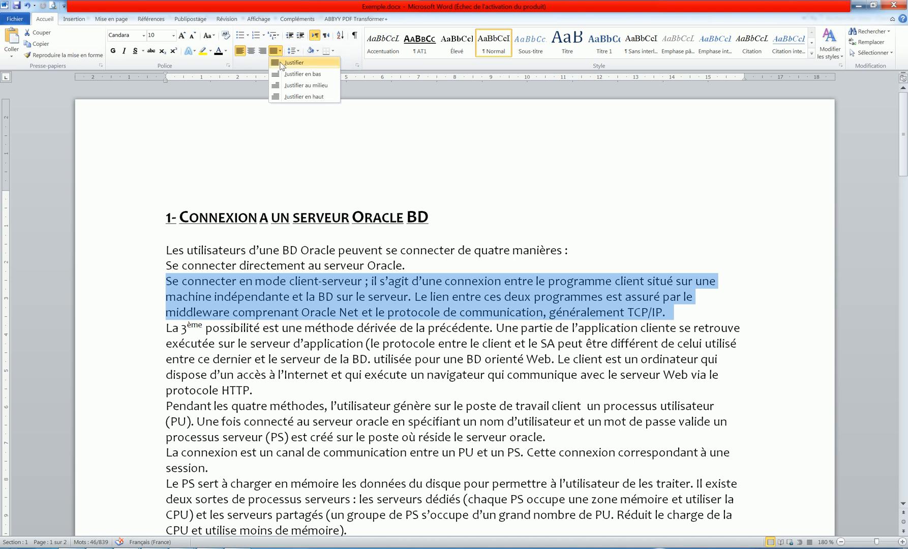
{"action": "left_click", "coordinate": [280, 62]}
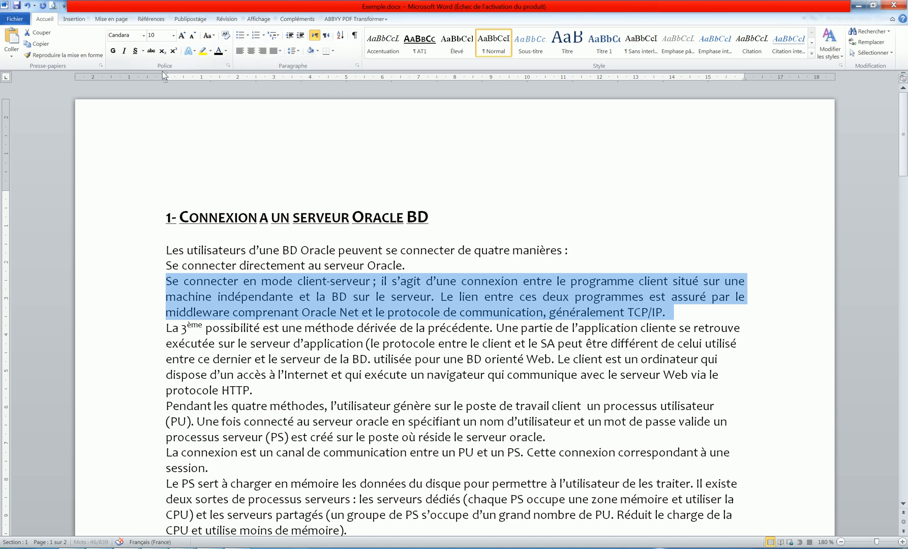
{"action": "mouse_move", "coordinate": [162, 73]}
{"action": "left_mouse_down"}
{"action": "mouse_move", "coordinate": [234, 80]}
{"action": "mouse_move", "coordinate": [219, 79]}
{"action": "left_mouse_up"}
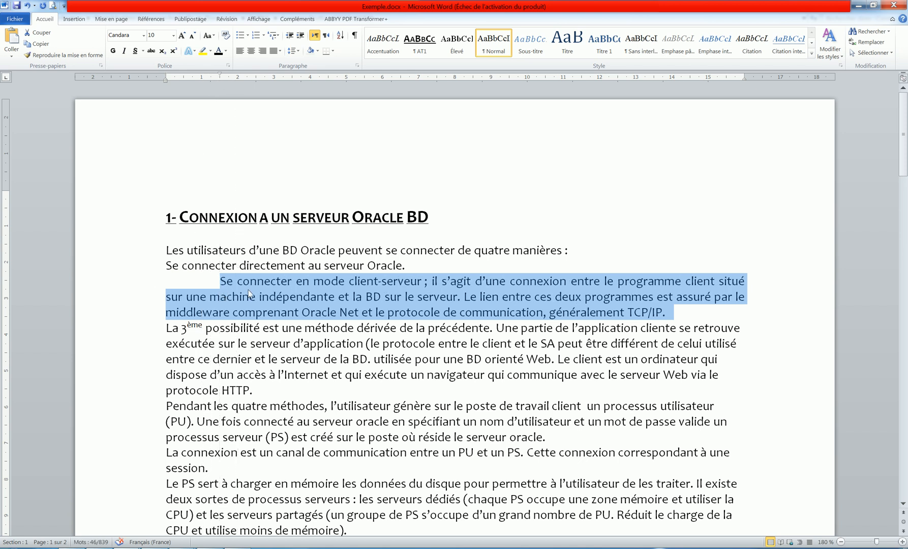
Set the spacing after the "Se connecter en mode client-serveur" paragraph to 6 pt
{"action": "left_click", "coordinate": [358, 65]}
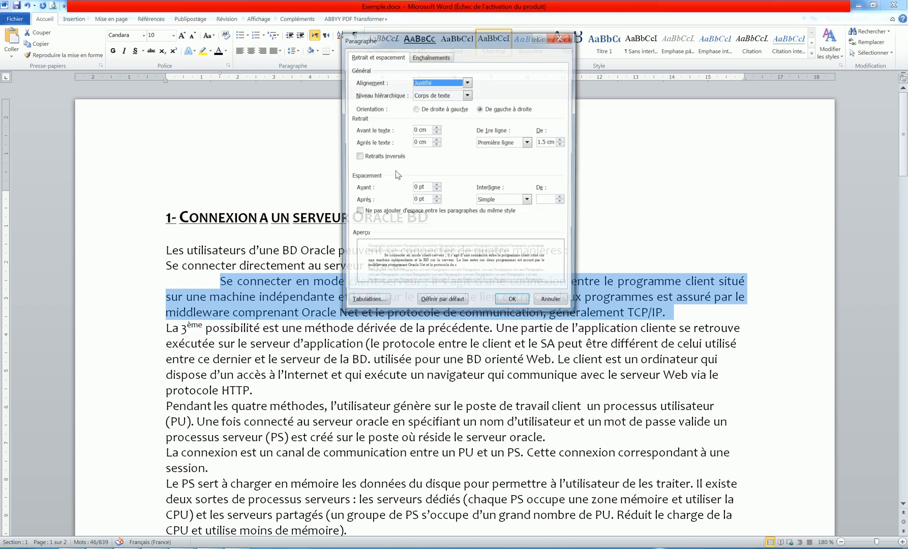
{"action": "left_click", "coordinate": [438, 203]}
{"action": "left_click", "coordinate": [436, 198]}
{"action": "left_click", "coordinate": [437, 199]}
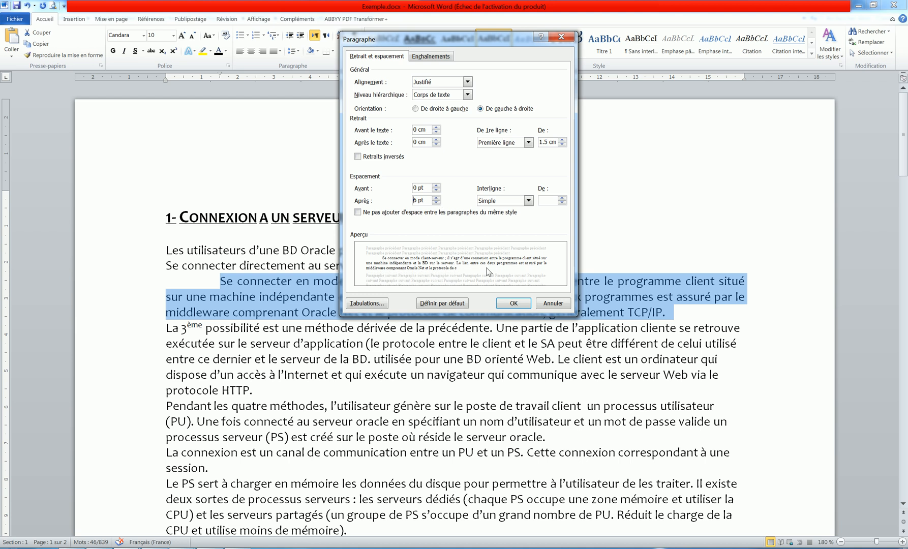
{"action": "left_click", "coordinate": [511, 303]}
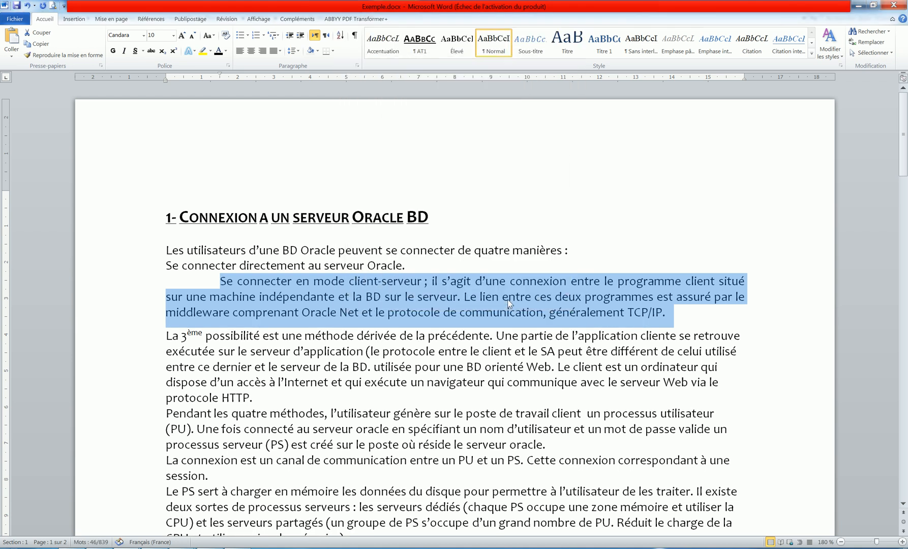
Create a new paragraph style named "AP1" from the "Se connecter en mode client-serveur" paragraph's formatting
{"action": "left_click", "coordinate": [404, 301]}
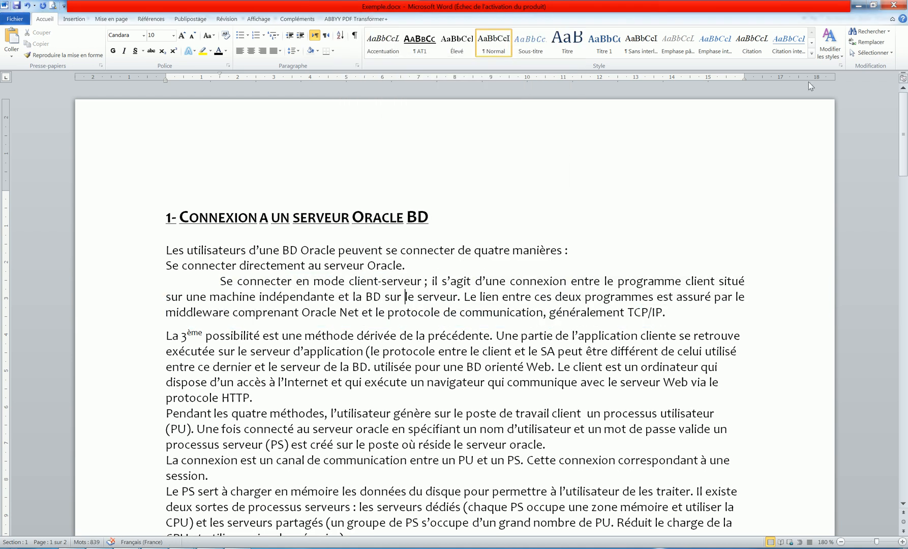
{"action": "left_click", "coordinate": [841, 66]}
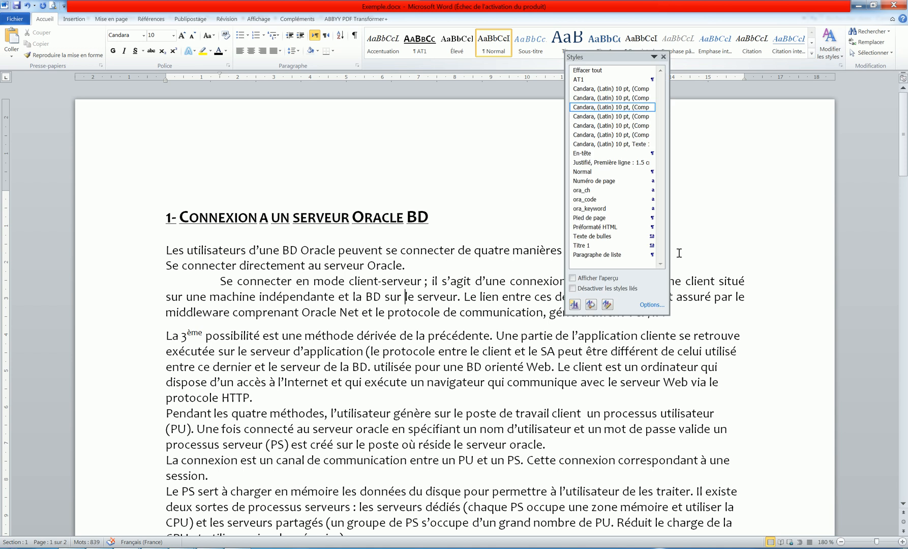
{"action": "left_click", "coordinate": [576, 306]}
{"action": "type", "text": "AP1"}
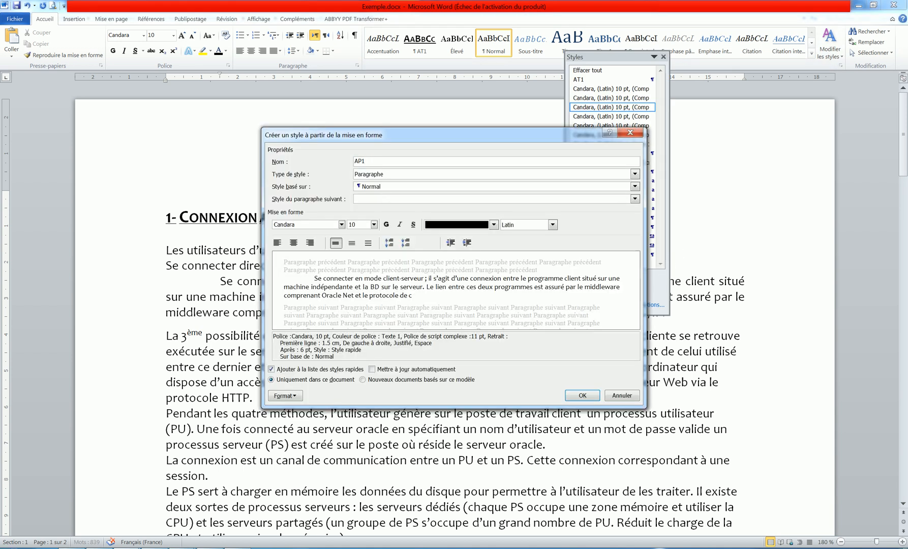
{"action": "key", "text": "Return"}
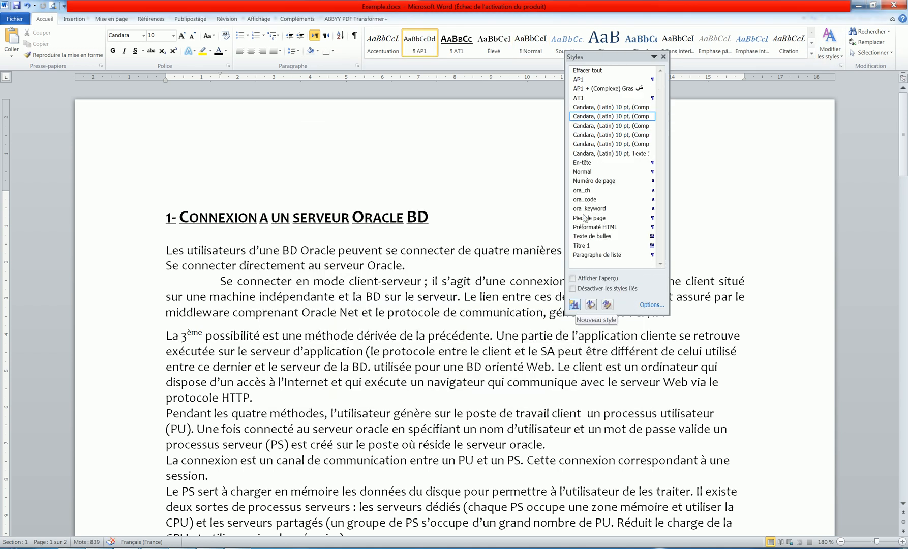
{"action": "left_click", "coordinate": [664, 56]}
Format the "La zone mémoire du programme" line as 12 pt bold with small caps and a single underline
{"action": "scroll", "coordinate": [374, 351], "scroll_direction": "down", "scroll_amount": 3}
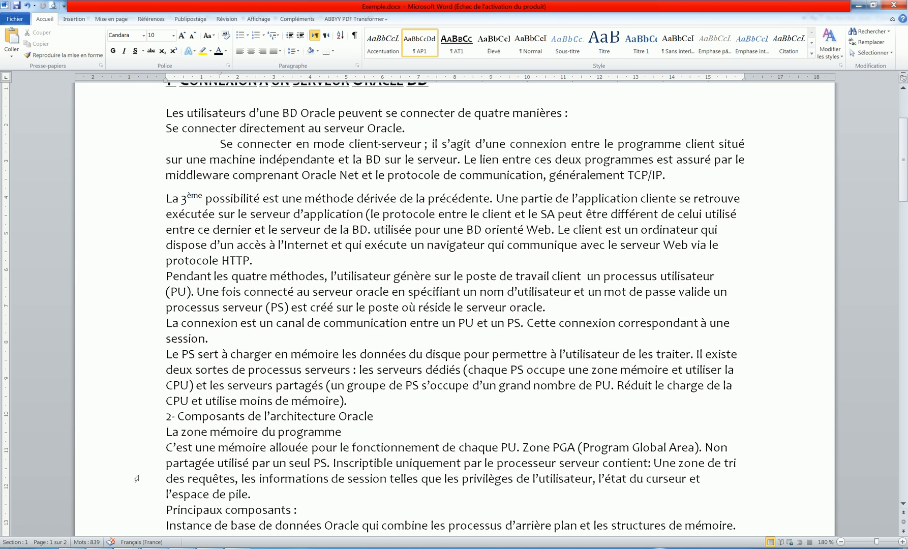
{"action": "left_click", "coordinate": [114, 432]}
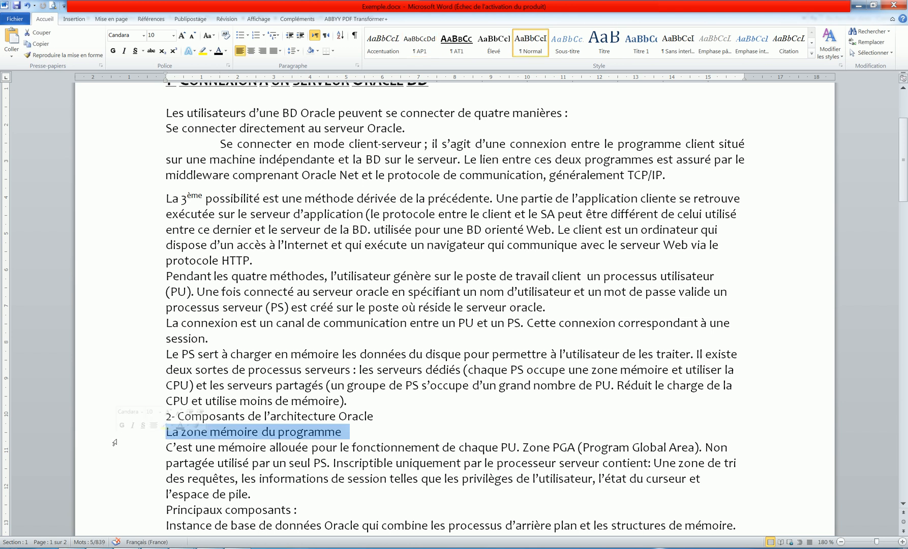
{"action": "scroll", "coordinate": [247, 338], "scroll_direction": "up", "scroll_amount": 1}
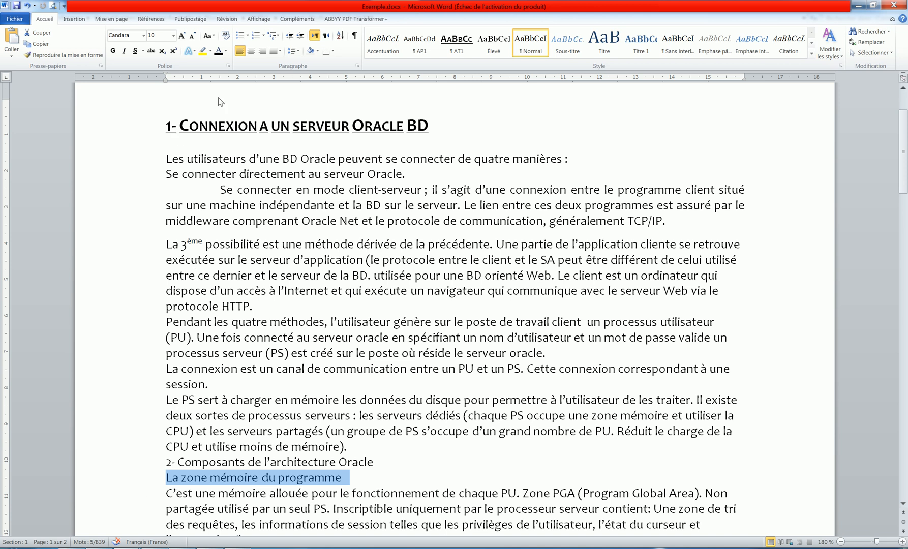
{"action": "left_click", "coordinate": [229, 66]}
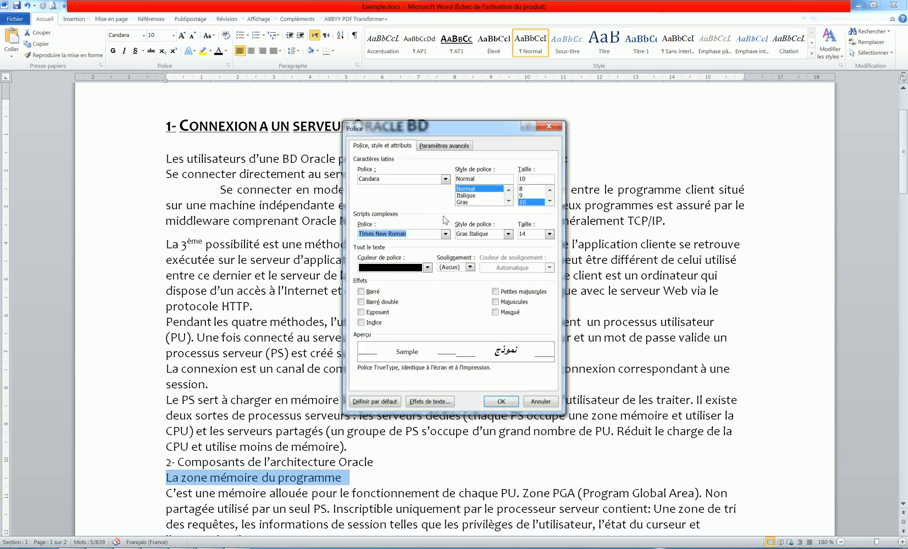
{"action": "left_click", "coordinate": [549, 201]}
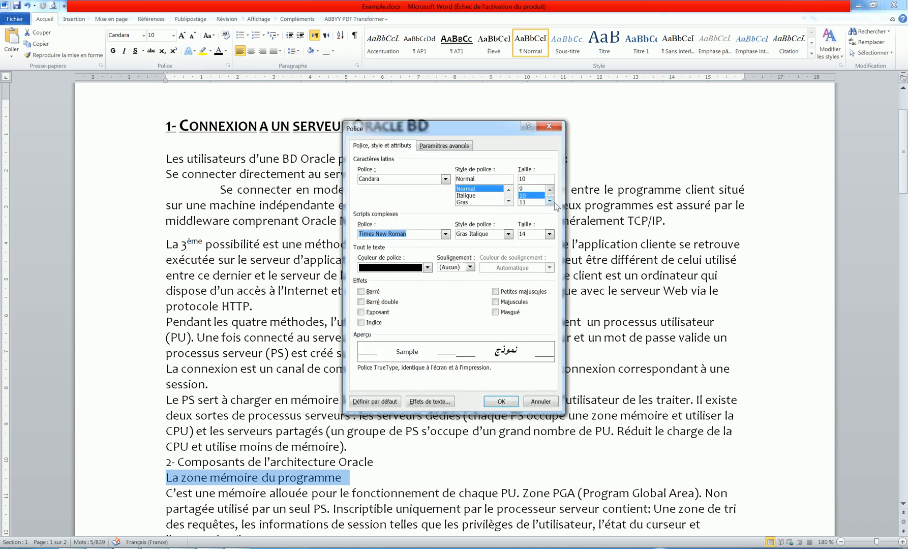
{"action": "left_click", "coordinate": [549, 202]}
{"action": "left_click", "coordinate": [533, 202]}
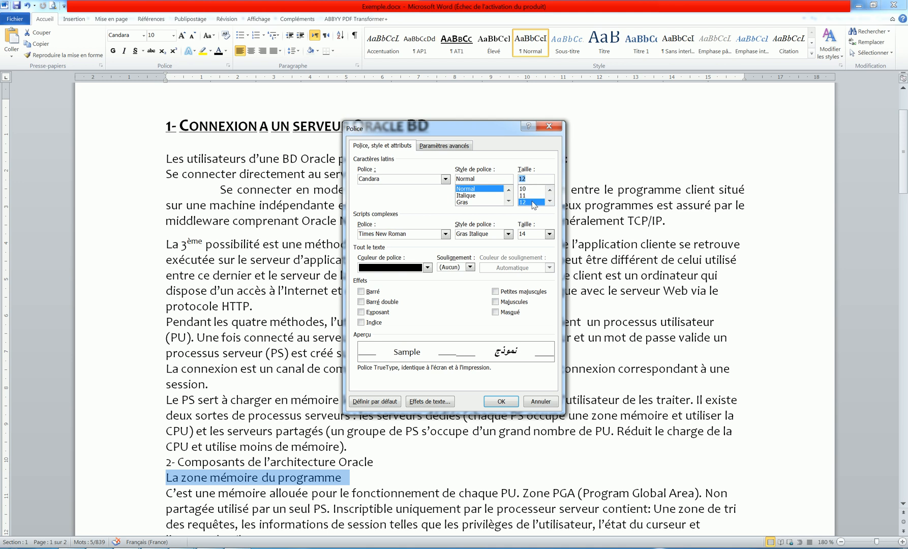
{"action": "left_click", "coordinate": [472, 203]}
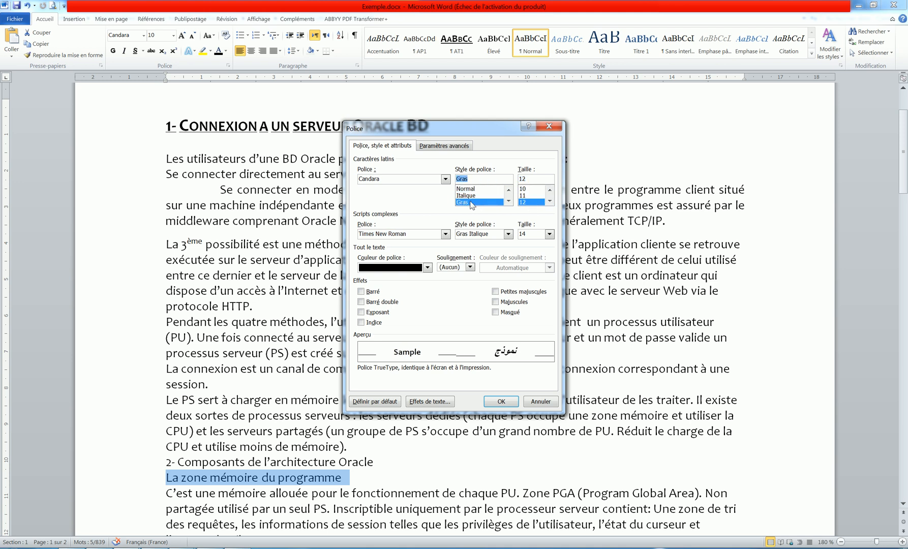
{"action": "left_click", "coordinate": [500, 291]}
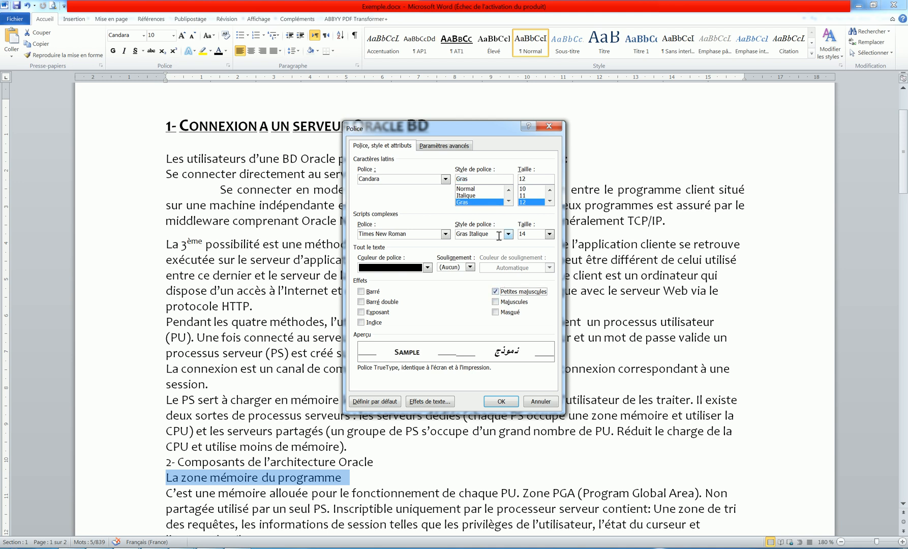
{"action": "left_click", "coordinate": [470, 267]}
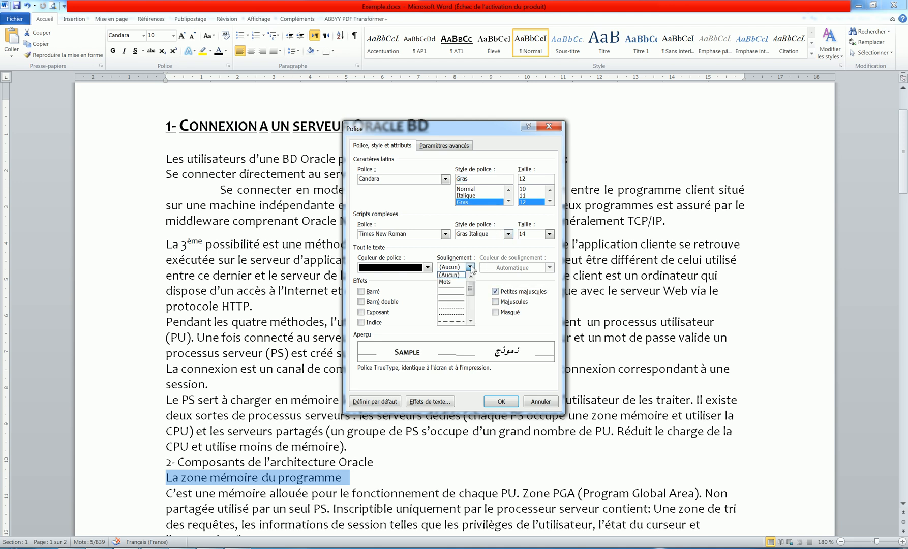
{"action": "left_click", "coordinate": [451, 291]}
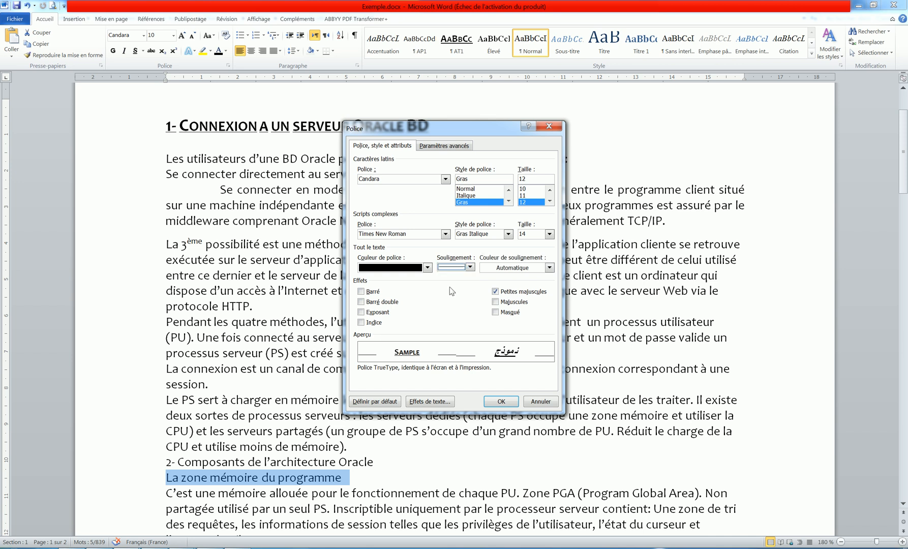
{"action": "left_click", "coordinate": [499, 402]}
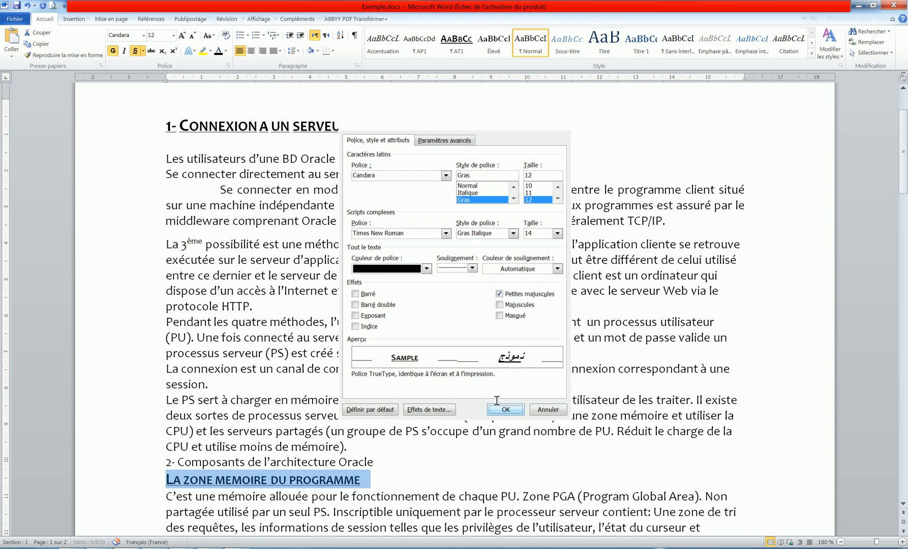
Set the "La zone mémoire du programme" heading's spacing to 6 pt before and 6 pt after, and enable "Paragraphes solidaires"
{"action": "left_click", "coordinate": [358, 65]}
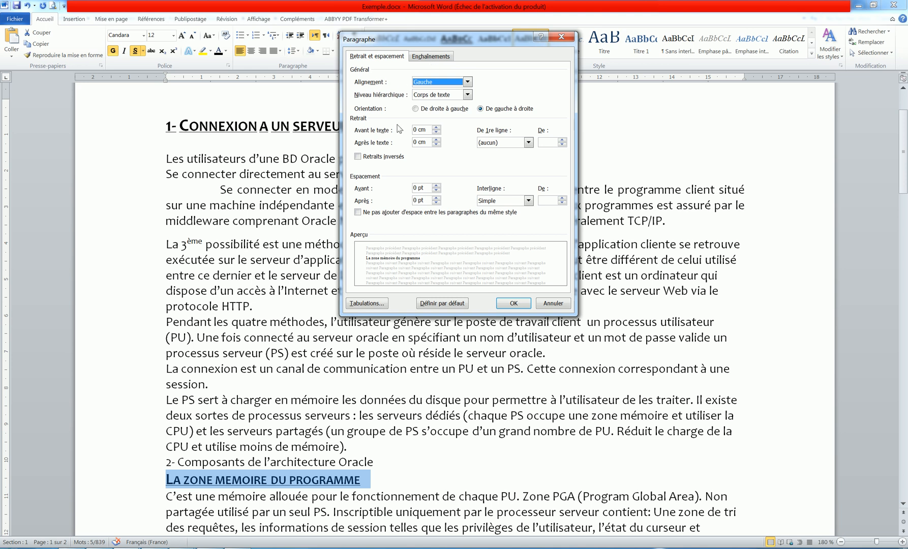
{"action": "left_click", "coordinate": [429, 188]}
{"action": "left_click", "coordinate": [437, 186]}
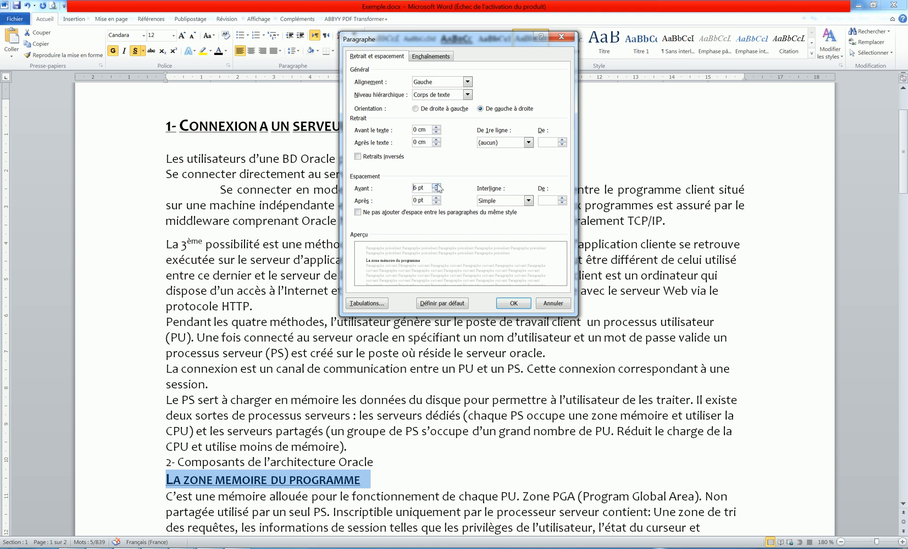
{"action": "left_click", "coordinate": [436, 199]}
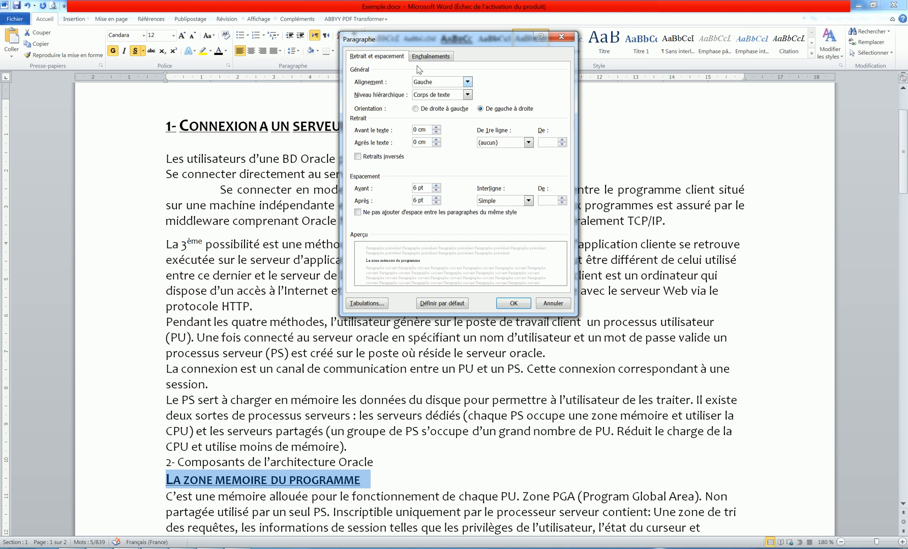
{"action": "left_click", "coordinate": [431, 56]}
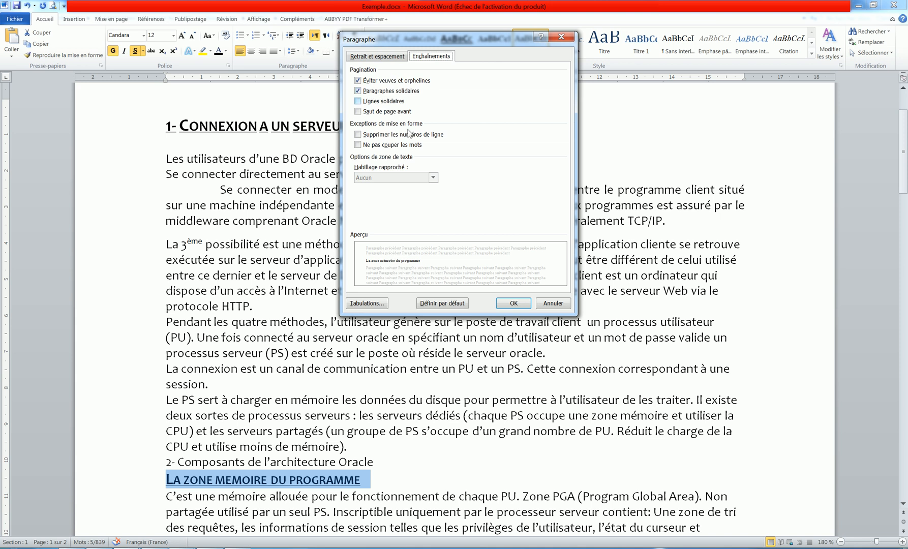
{"action": "left_click", "coordinate": [512, 302]}
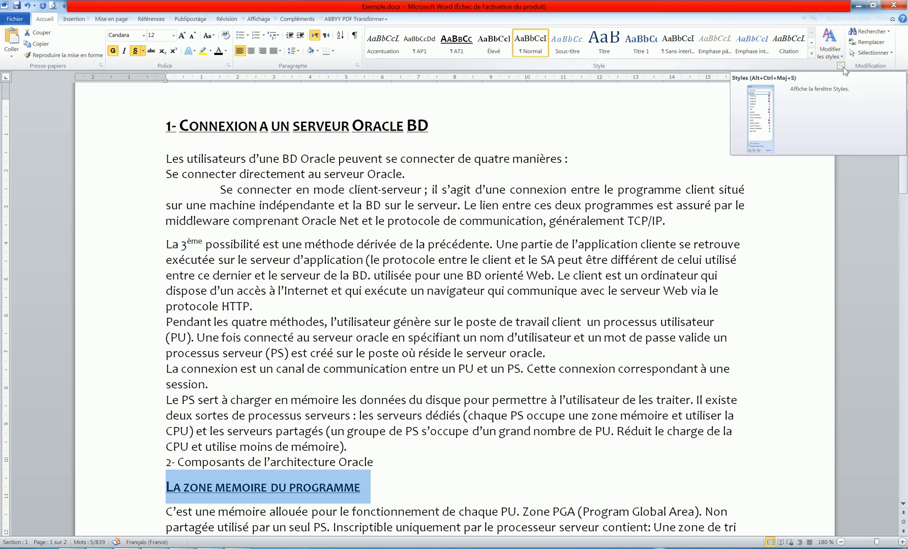
Create a new paragraph style named "AT2" from the "La zone mémoire du programme" heading's formatting
{"action": "left_click", "coordinate": [841, 67]}
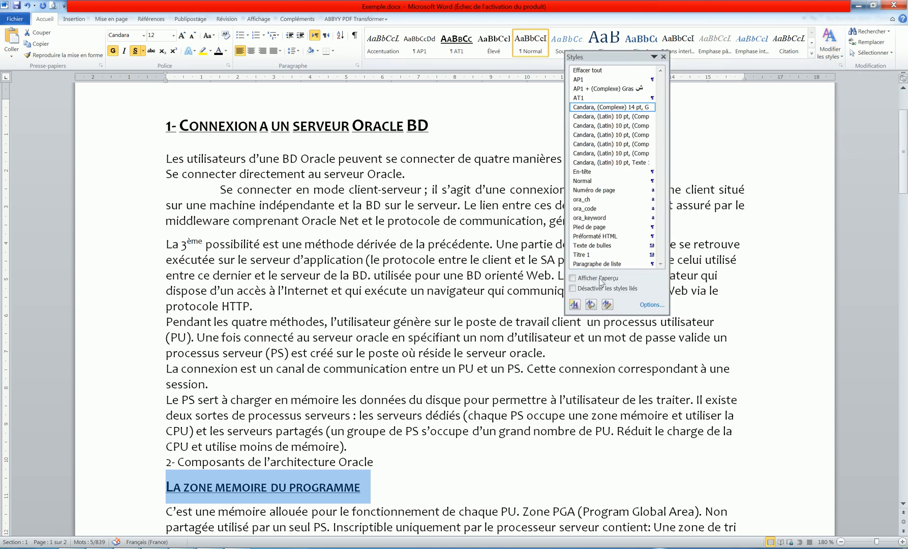
{"action": "left_click", "coordinate": [574, 305]}
{"action": "type", "text": "AT2"}
{"action": "key", "text": "Return"}
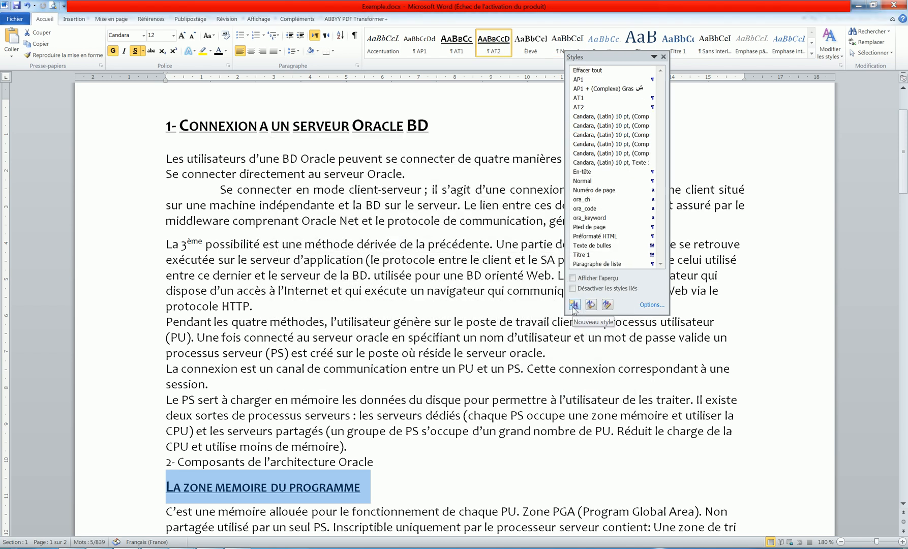
{"action": "left_click", "coordinate": [664, 57]}
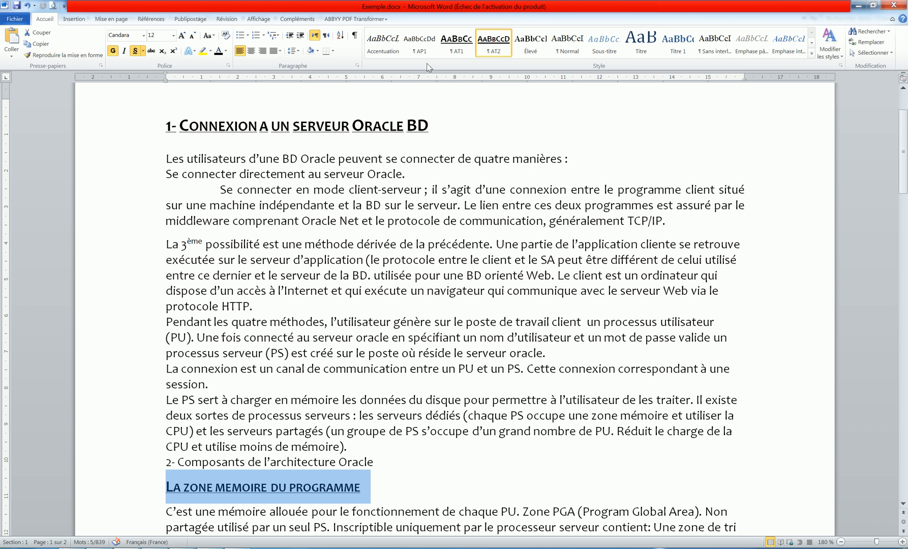
Apply the AP1 style to the entire document
{"action": "left_click", "coordinate": [313, 399]}
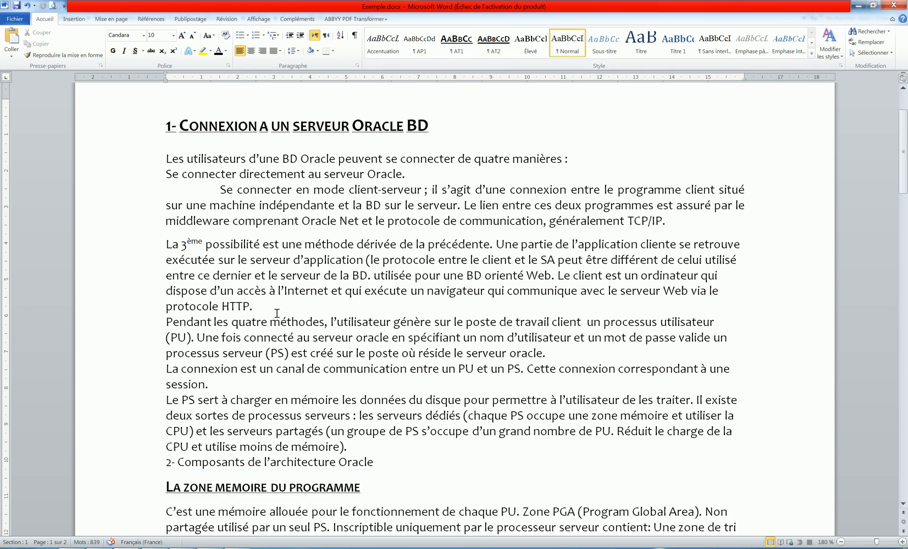
{"action": "scroll", "coordinate": [277, 313], "scroll_direction": "down", "scroll_amount": 2}
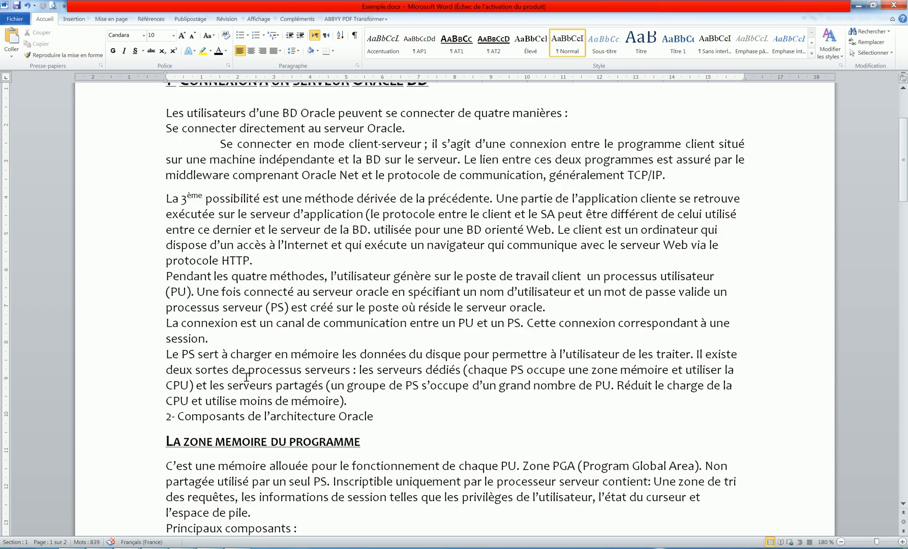
{"action": "scroll", "coordinate": [246, 377], "scroll_direction": "up", "scroll_amount": 3}
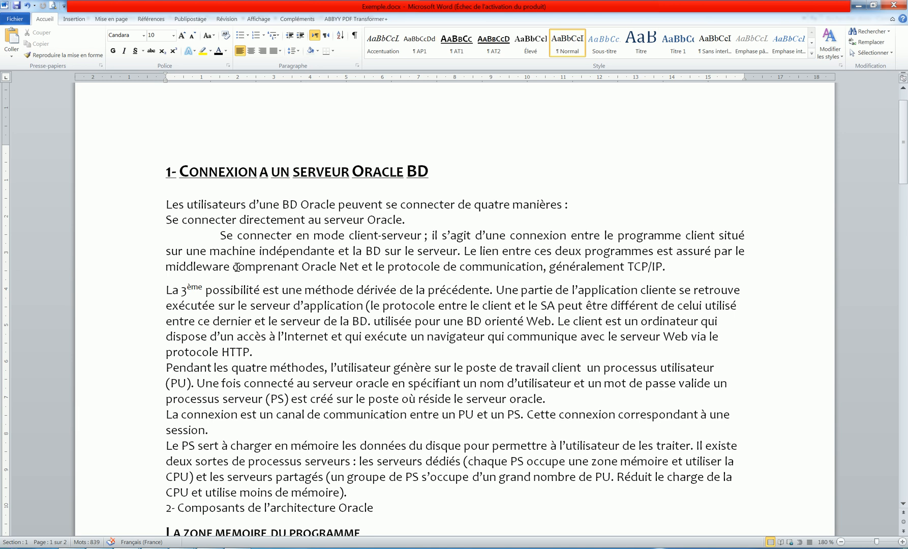
{"action": "left_click", "coordinate": [113, 271]}
{"action": "key", "text": "ctrl+a"}
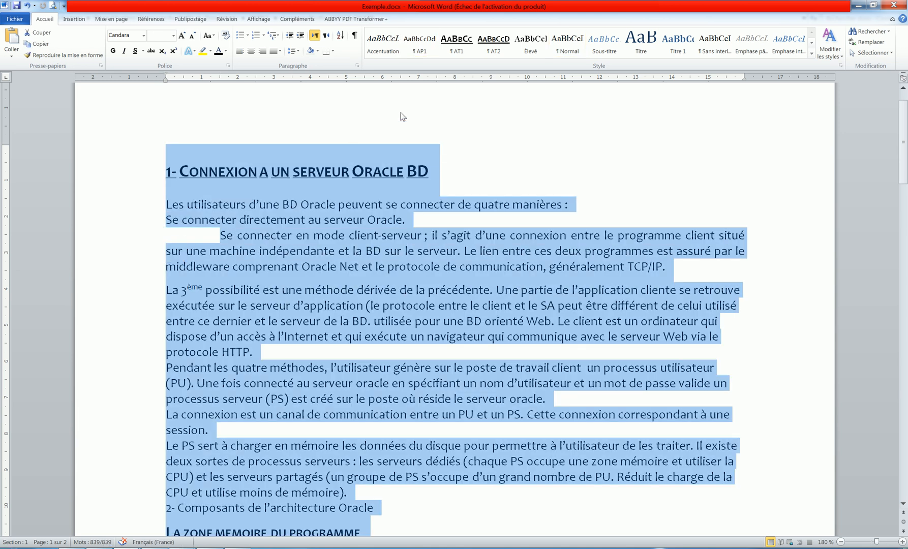
{"action": "left_click", "coordinate": [424, 55]}
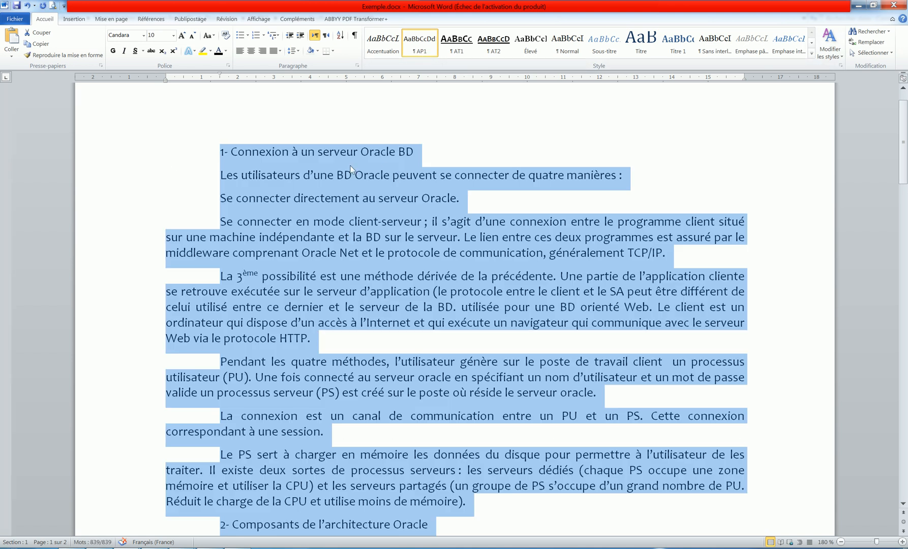
Apply the AT1 style to the "1- Connexion à un serveur Oracle BD" and "2- Composants de l'architecture Oracle" headings
{"action": "left_click", "coordinate": [299, 156]}
{"action": "left_click", "coordinate": [456, 43]}
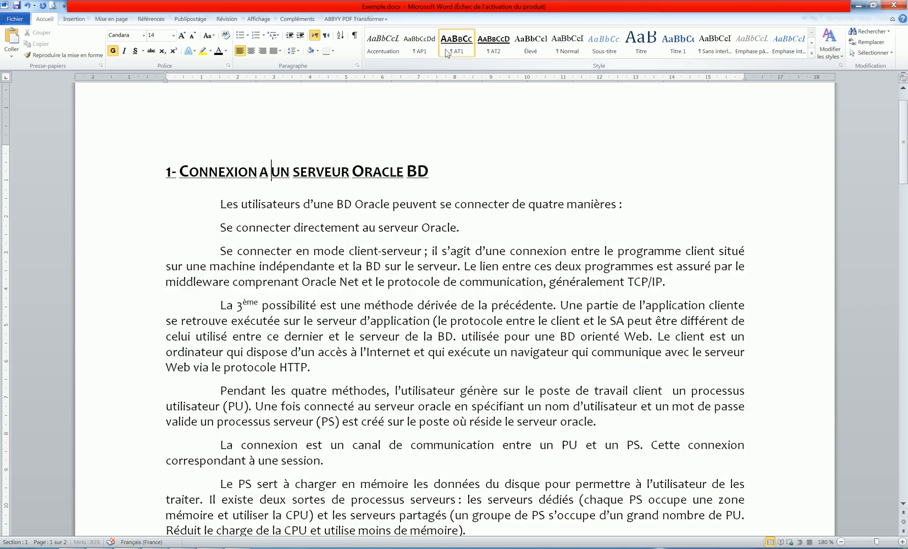
{"action": "scroll", "coordinate": [364, 238], "scroll_direction": "down", "scroll_amount": 5}
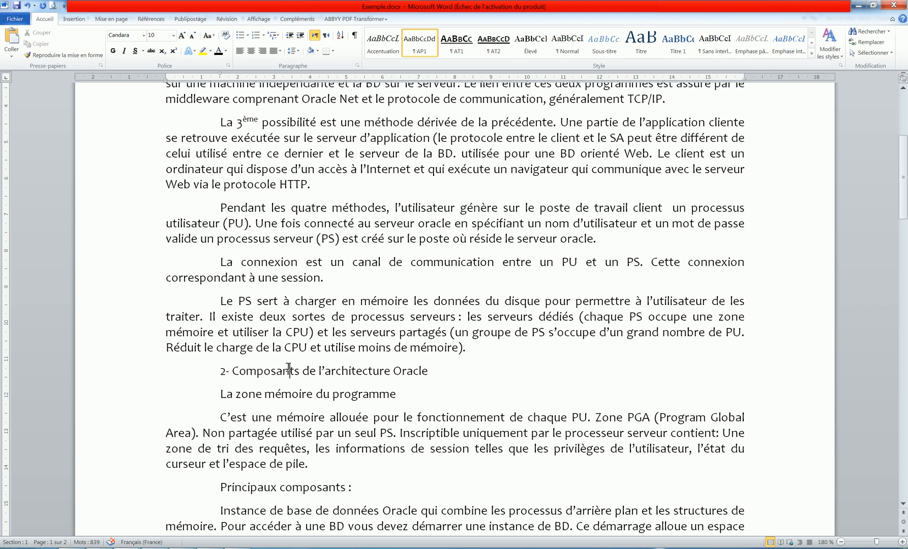
{"action": "left_click", "coordinate": [456, 43]}
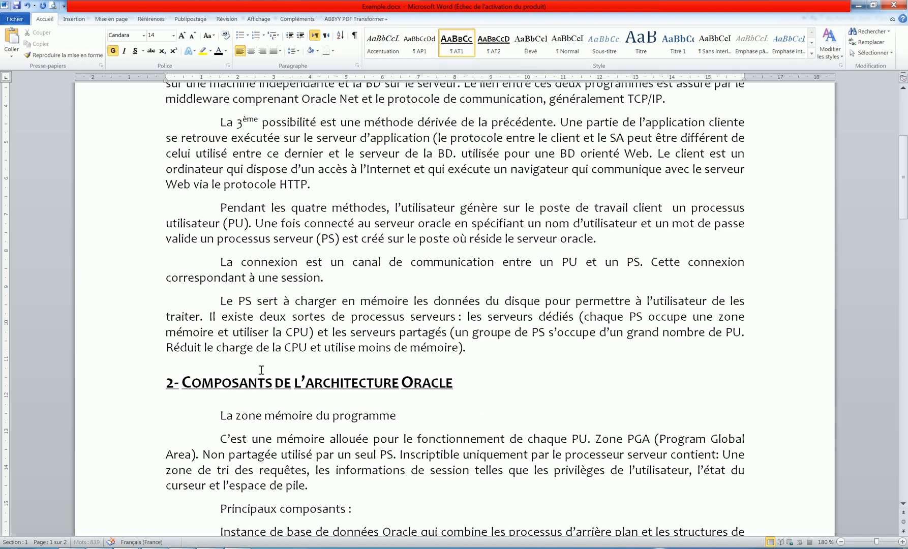
Apply the AT2 style to the "La zone mémoire du programme" and "Principaux composants :" subheadings
{"action": "left_click", "coordinate": [268, 414]}
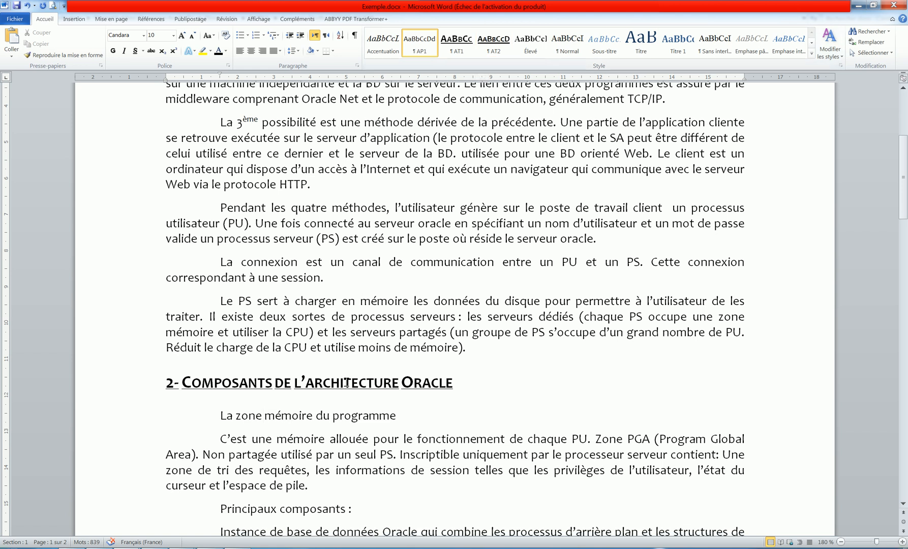
{"action": "left_click", "coordinate": [494, 43]}
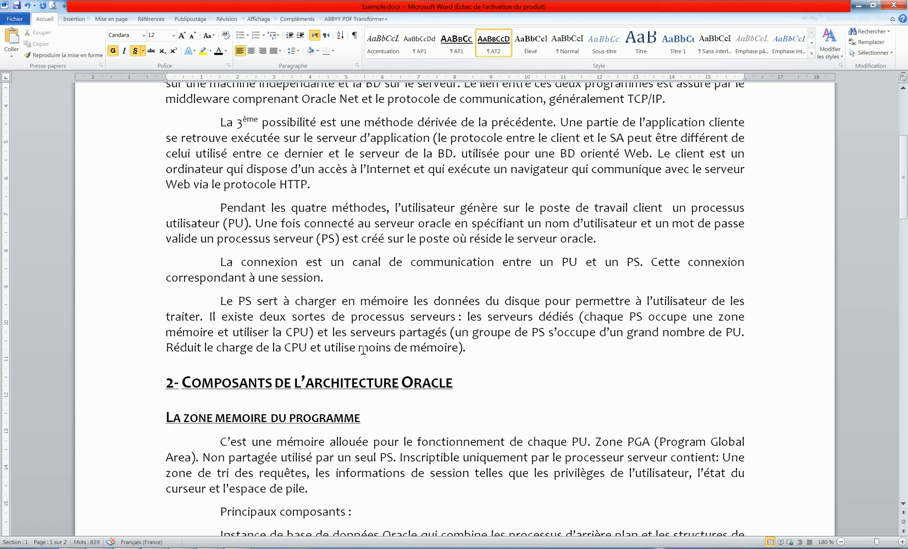
{"action": "scroll", "coordinate": [363, 350], "scroll_direction": "down", "scroll_amount": 5}
{"action": "left_click", "coordinate": [309, 283]}
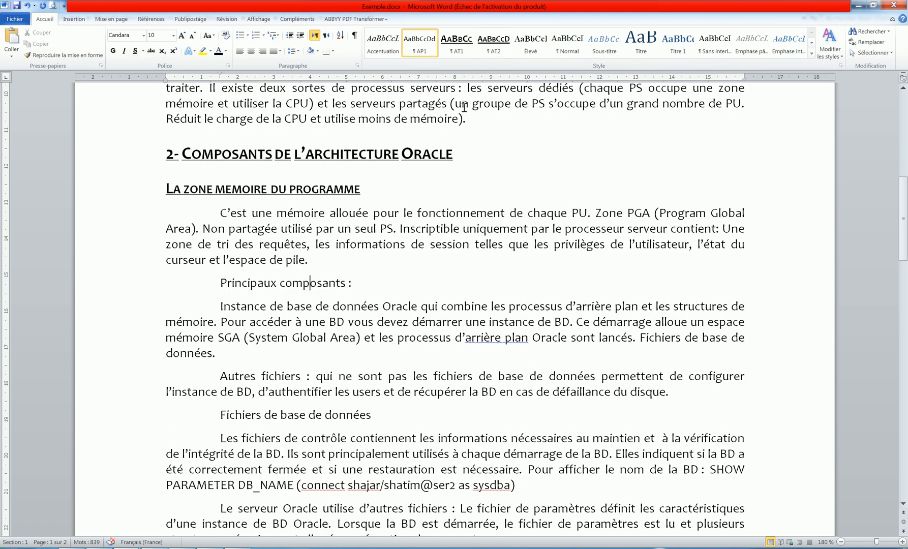
{"action": "left_click", "coordinate": [494, 43]}
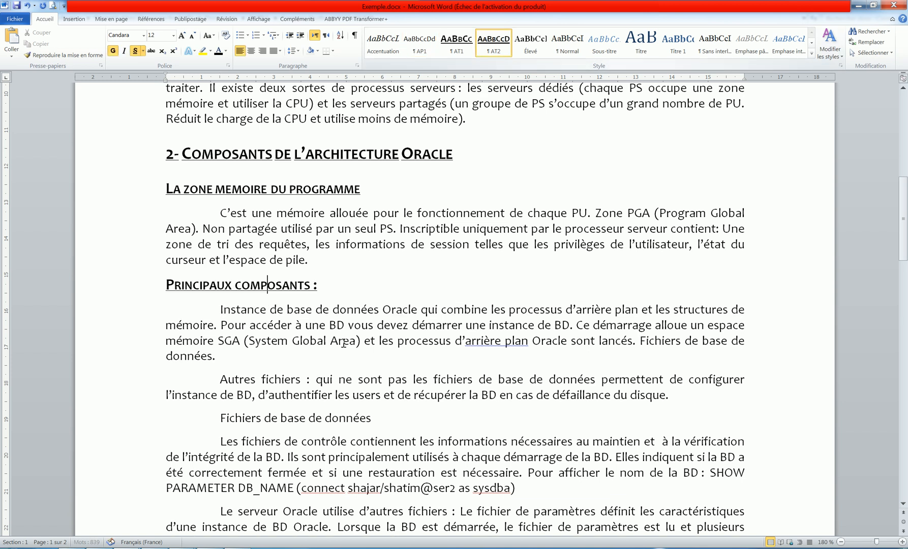
Apply the AT2 style to the "Fichiers de base de données" and "Instance d'une BD Oracle" subheadings
{"action": "left_click", "coordinate": [281, 417]}
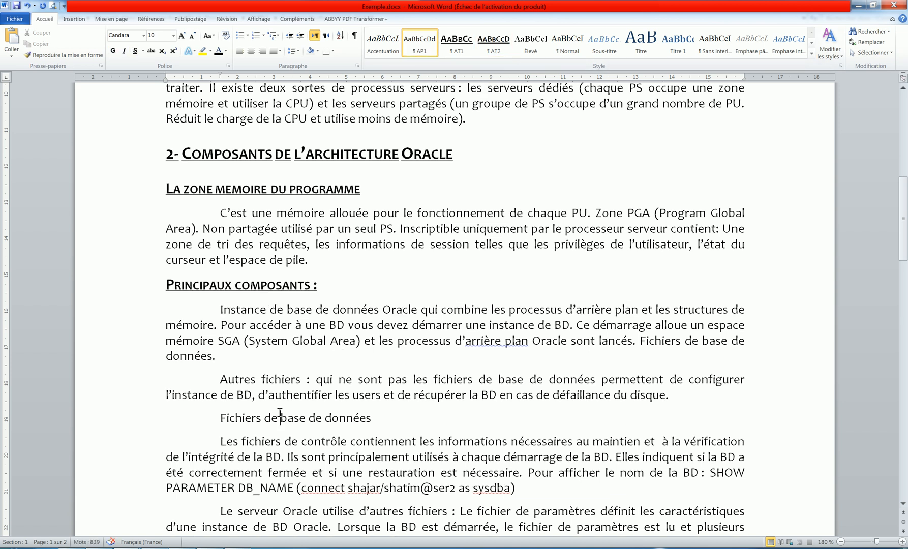
{"action": "left_click", "coordinate": [494, 46]}
{"action": "scroll", "coordinate": [365, 371], "scroll_direction": "down", "scroll_amount": 7}
{"action": "scroll", "coordinate": [366, 369], "scroll_direction": "down", "scroll_amount": 6}
{"action": "left_click", "coordinate": [294, 233]}
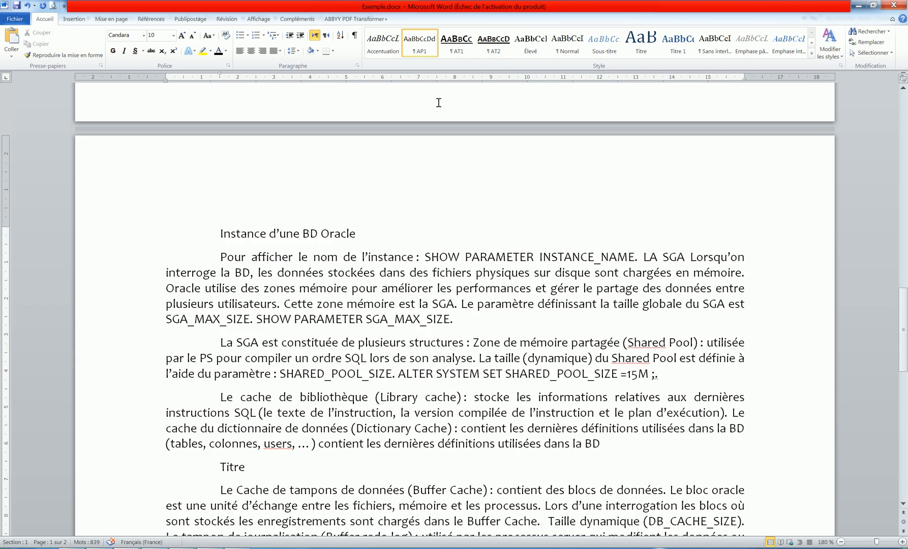
{"action": "left_click", "coordinate": [493, 44]}
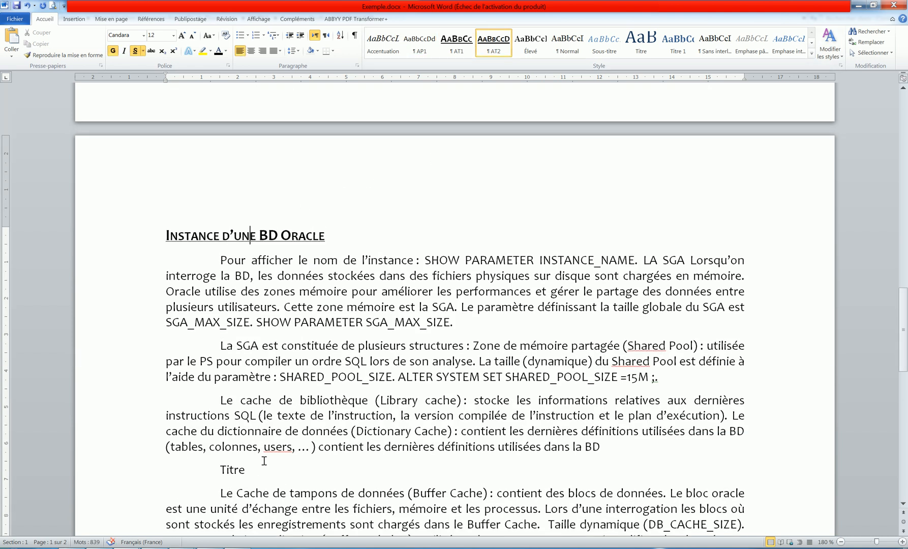
Delete the "Titre" line above the "Le Cache de tampons de données" paragraph
{"action": "left_click", "coordinate": [149, 478]}
{"action": "key", "text": "Delete"}
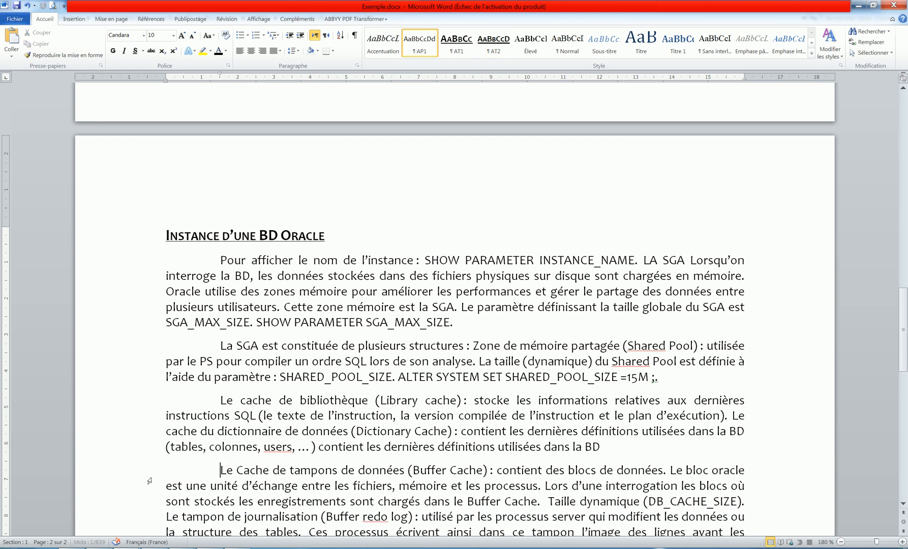
Review the headings, subheadings and body paragraphs throughout the document, checking the style of the "1- Connexion à un serveur Oracle BD" heading
{"action": "scroll", "coordinate": [149, 481], "scroll_direction": "down", "scroll_amount": 3}
{"action": "scroll", "coordinate": [149, 480], "scroll_direction": "up", "scroll_amount": 7}
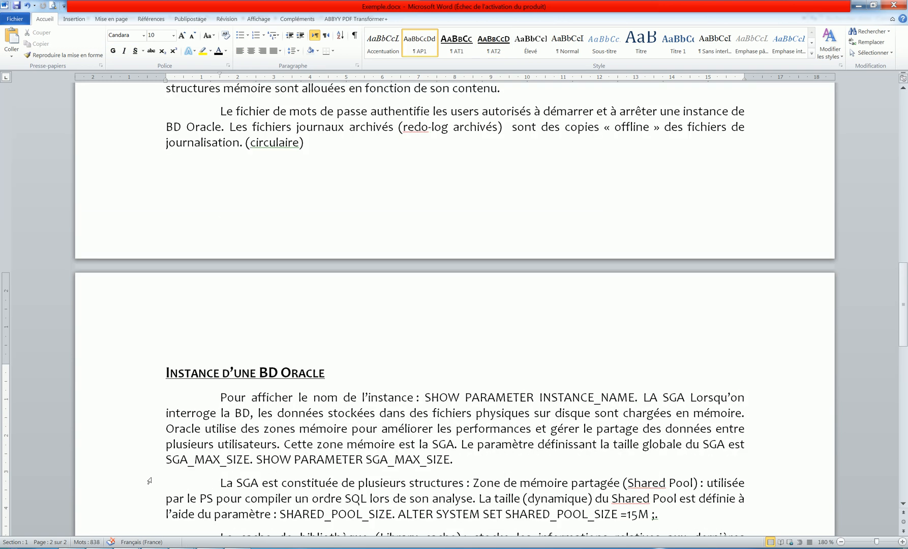
{"action": "scroll", "coordinate": [149, 481], "scroll_direction": "up", "scroll_amount": 1}
{"action": "scroll", "coordinate": [149, 481], "scroll_direction": "up", "scroll_amount": 9}
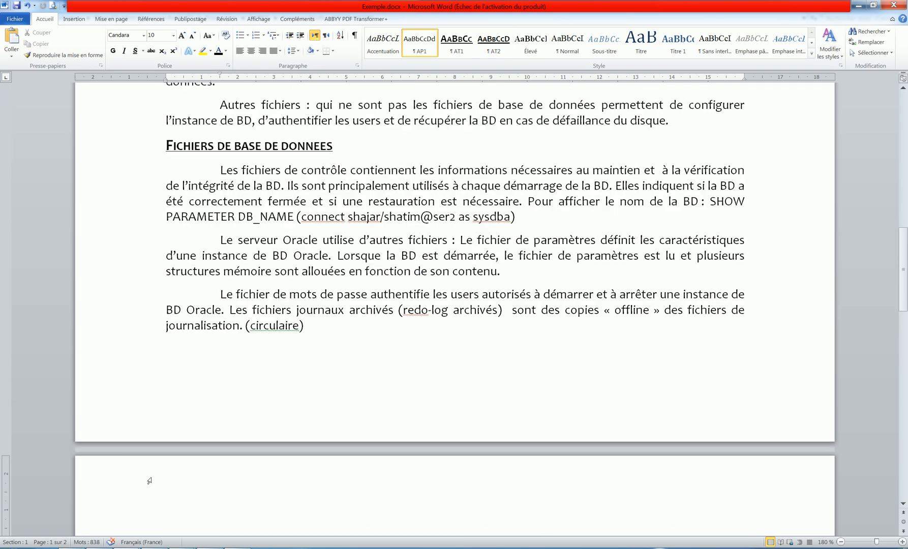
{"action": "scroll", "coordinate": [149, 481], "scroll_direction": "up", "scroll_amount": 1}
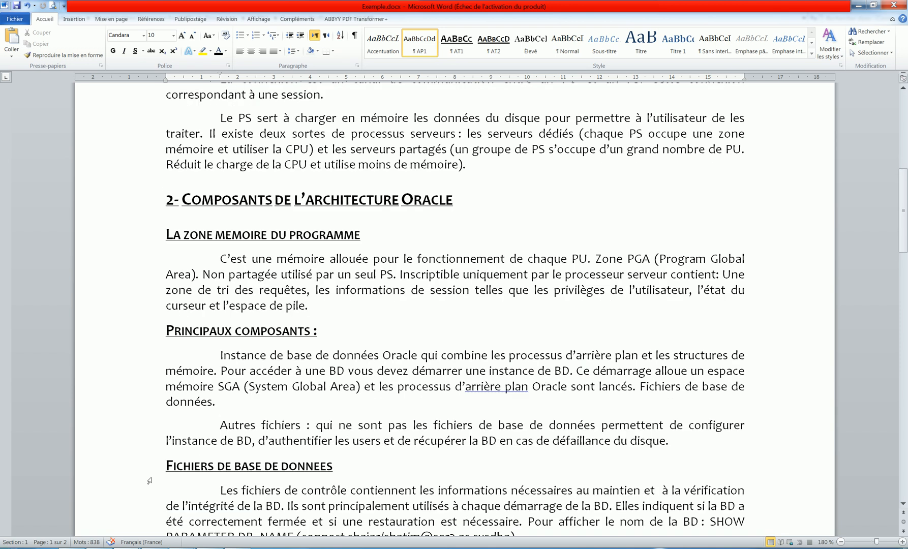
{"action": "scroll", "coordinate": [149, 480], "scroll_direction": "up", "scroll_amount": 5}
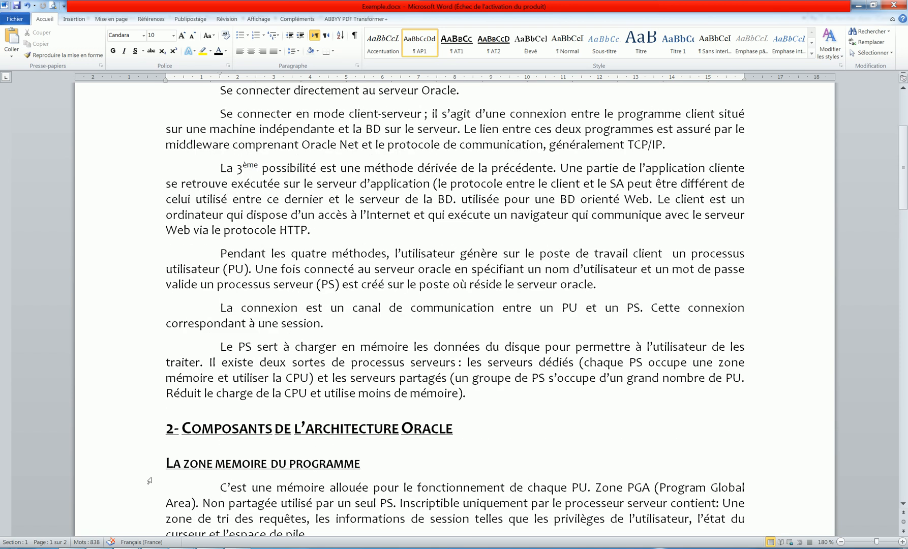
{"action": "scroll", "coordinate": [149, 481], "scroll_direction": "up", "scroll_amount": 2}
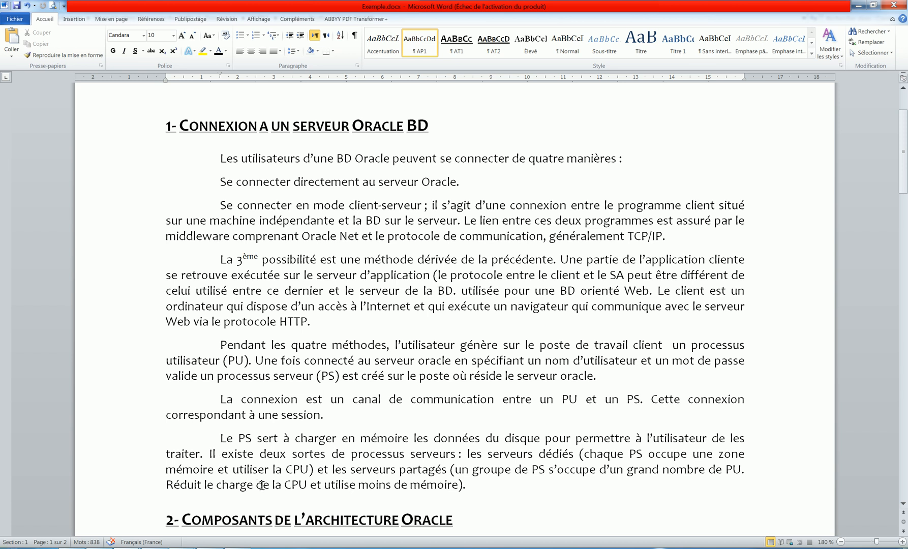
{"action": "scroll", "coordinate": [261, 486], "scroll_direction": "down", "scroll_amount": 7}
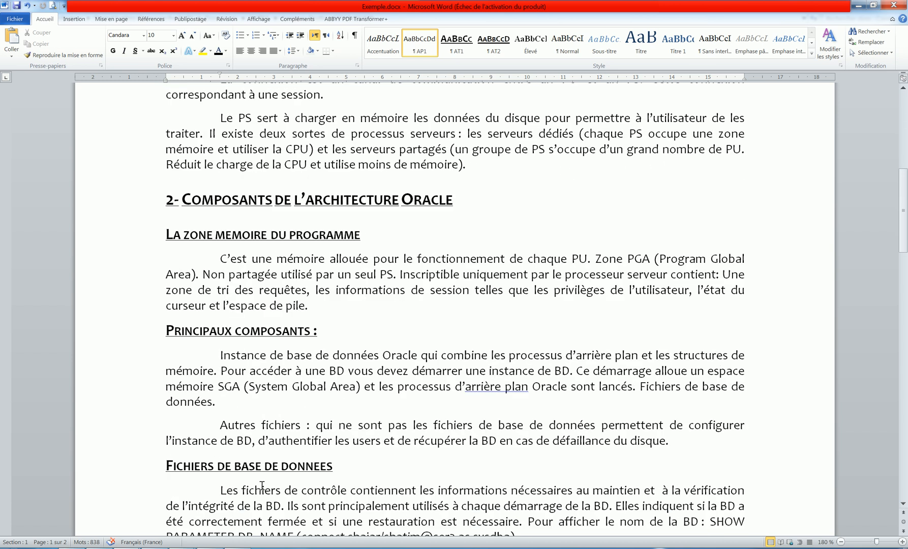
{"action": "scroll", "coordinate": [262, 485], "scroll_direction": "down", "scroll_amount": 9}
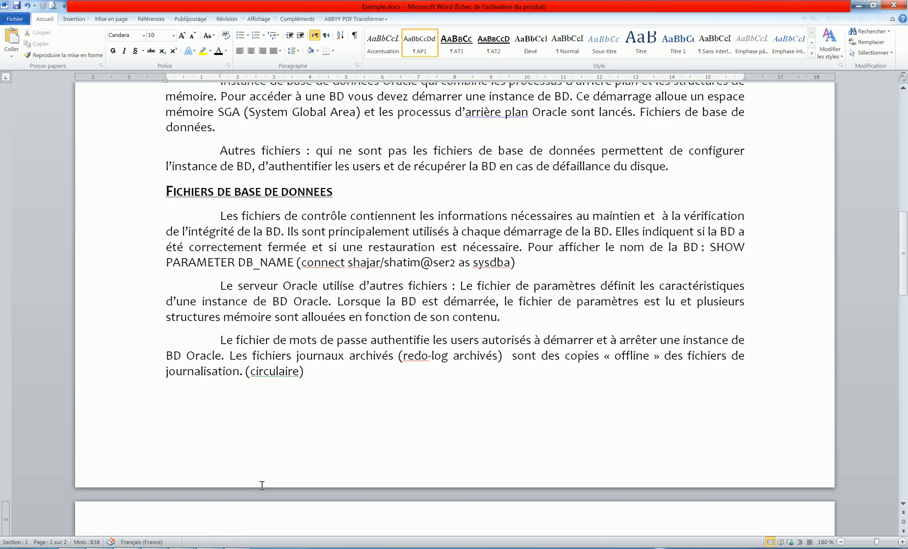
{"action": "scroll", "coordinate": [262, 486], "scroll_direction": "up", "scroll_amount": 2}
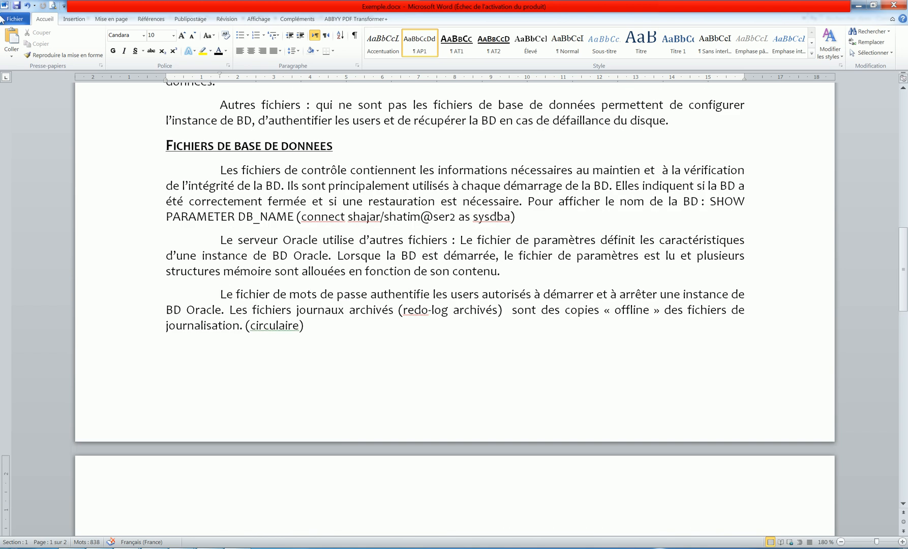
{"action": "scroll", "coordinate": [383, 257], "scroll_direction": "up", "scroll_amount": 8}
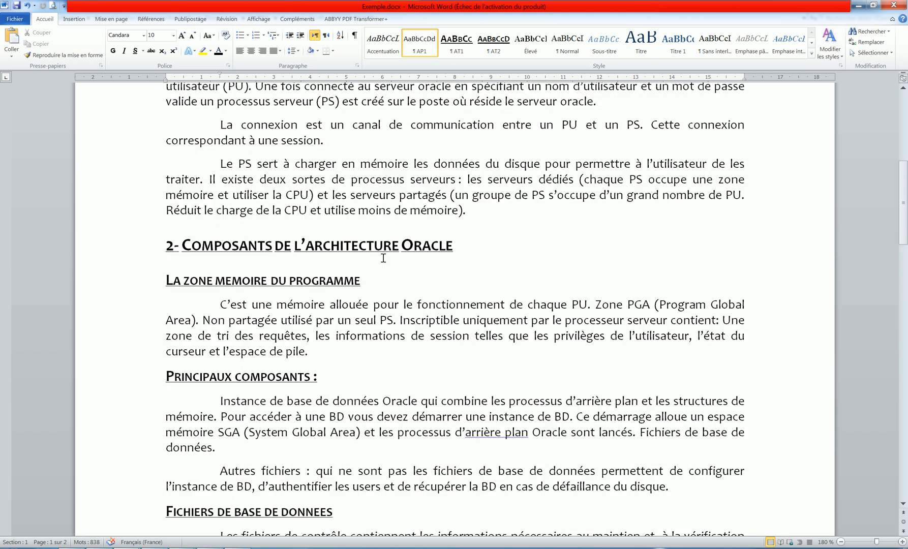
{"action": "scroll", "coordinate": [383, 258], "scroll_direction": "up", "scroll_amount": 8}
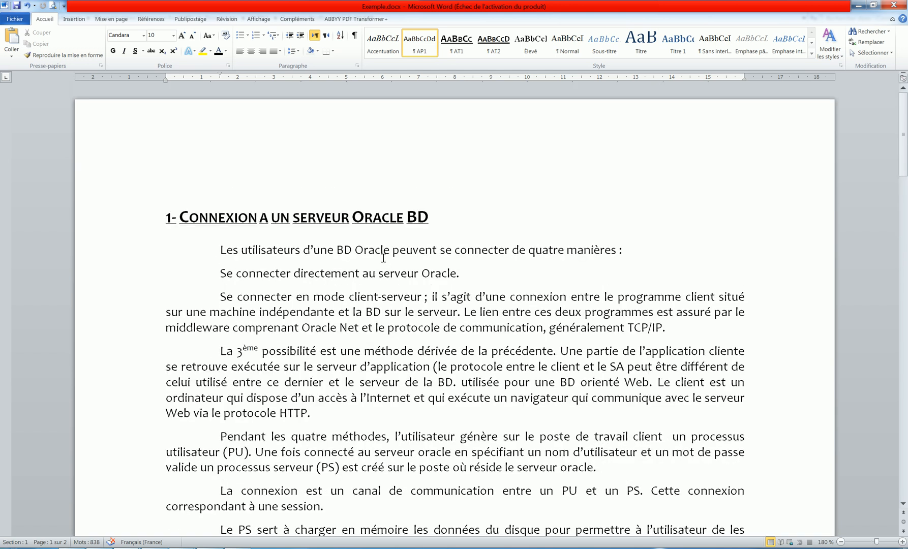
{"action": "left_click", "coordinate": [328, 214]}
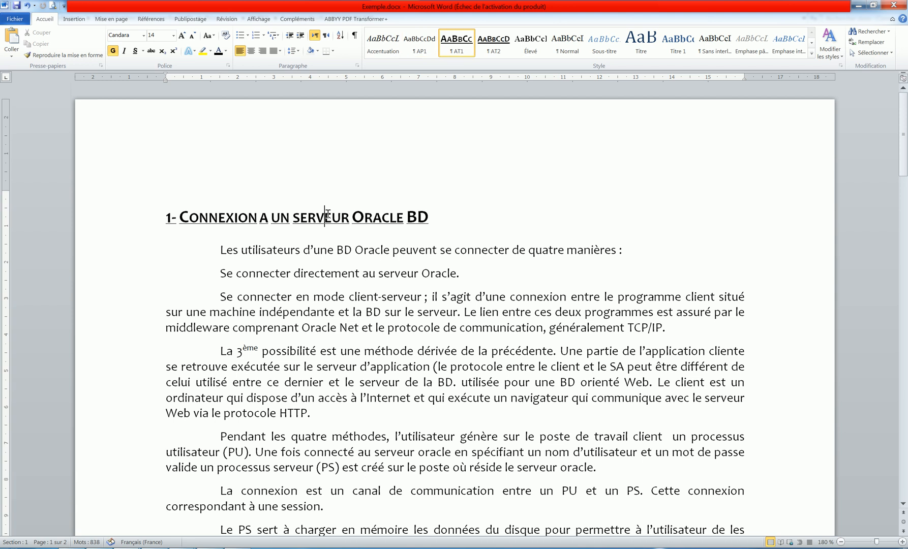
Modify the AT2 style, starting from the "La zone mémoire du programme" subheading, to use the standard red font colour
{"action": "scroll", "coordinate": [328, 215], "scroll_direction": "down", "scroll_amount": 7}
{"action": "scroll", "coordinate": [328, 214], "scroll_direction": "down", "scroll_amount": 1}
{"action": "left_click", "coordinate": [281, 288]}
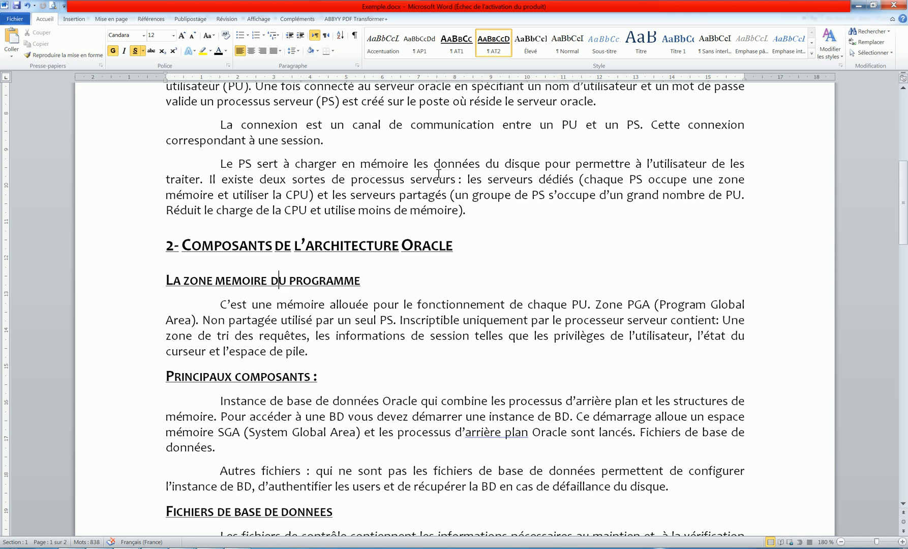
{"action": "right_click", "coordinate": [497, 46]}
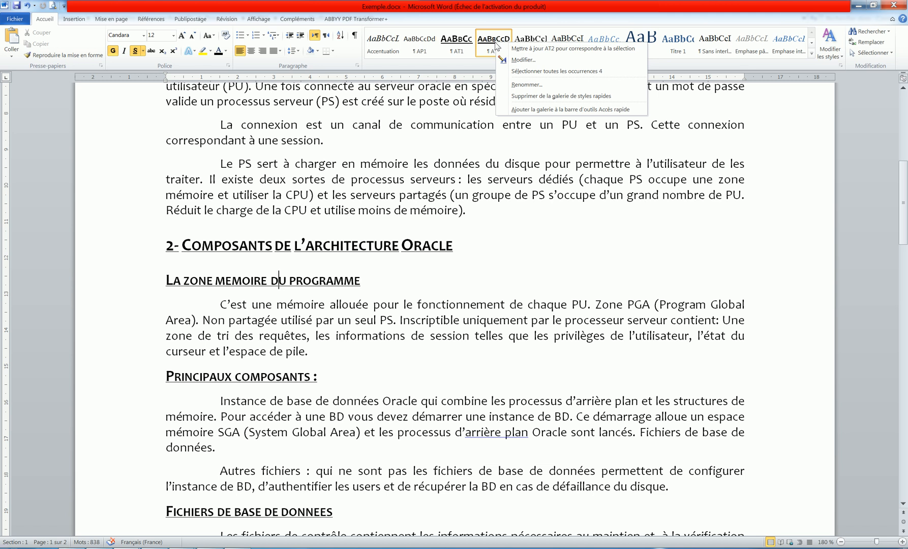
{"action": "left_click", "coordinate": [528, 60]}
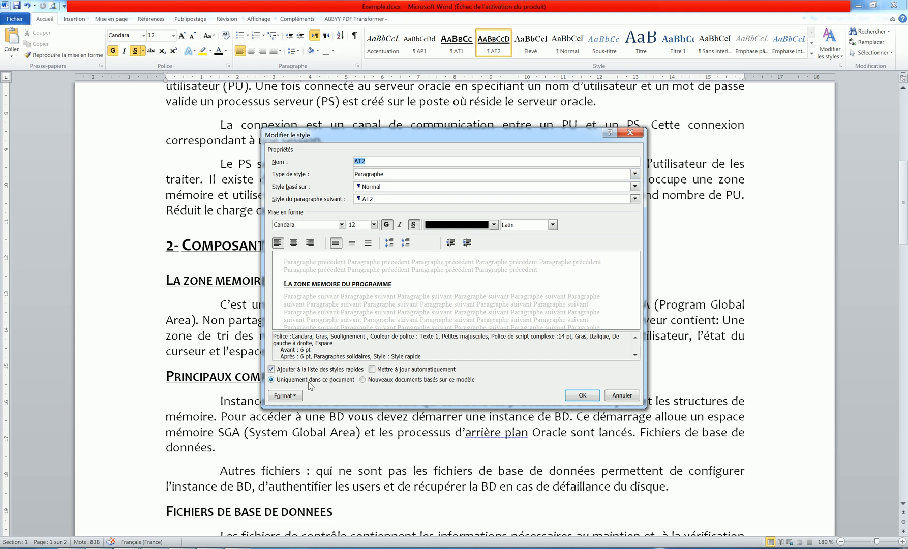
{"action": "left_click", "coordinate": [286, 396]}
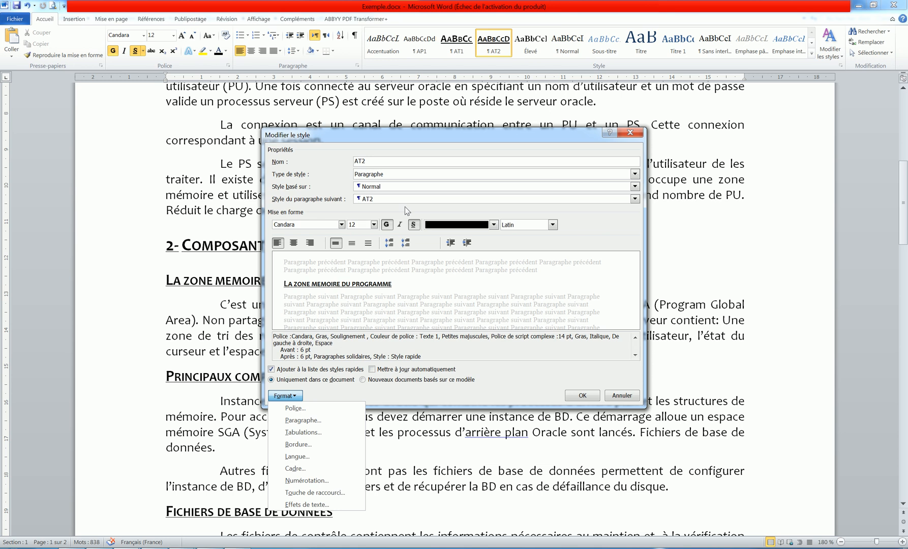
{"action": "left_click", "coordinate": [309, 411]}
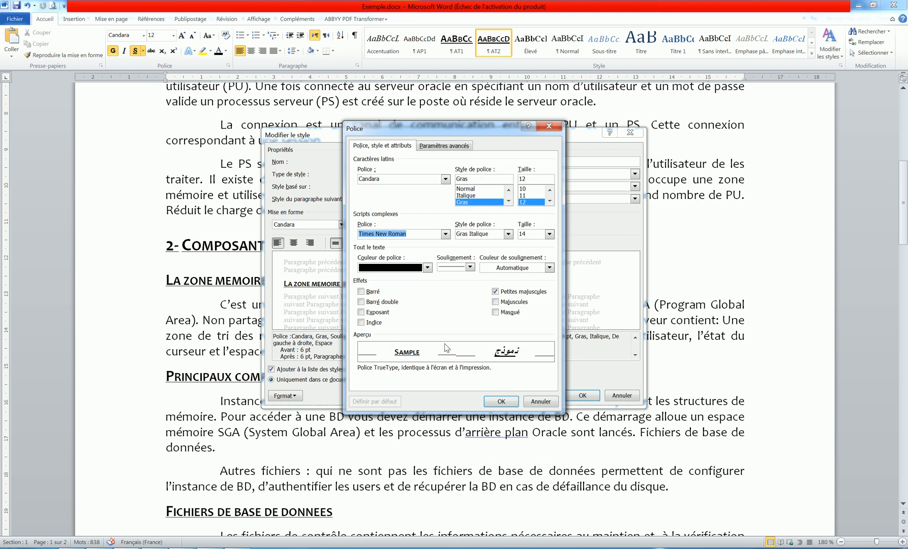
{"action": "left_click", "coordinate": [429, 268]}
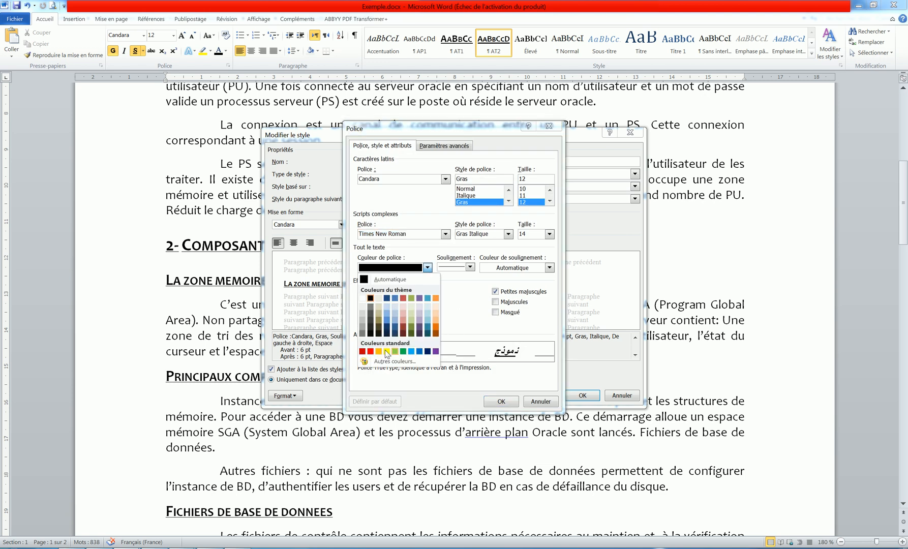
{"action": "left_click", "coordinate": [370, 351]}
{"action": "left_click", "coordinate": [501, 401]}
{"action": "left_click", "coordinate": [582, 395]}
Modify the AP1 body style to use 1.5-line spacing
{"action": "scroll", "coordinate": [532, 404], "scroll_direction": "down", "scroll_amount": 2}
{"action": "scroll", "coordinate": [532, 404], "scroll_direction": "down", "scroll_amount": 15}
{"action": "scroll", "coordinate": [531, 404], "scroll_direction": "up", "scroll_amount": 10}
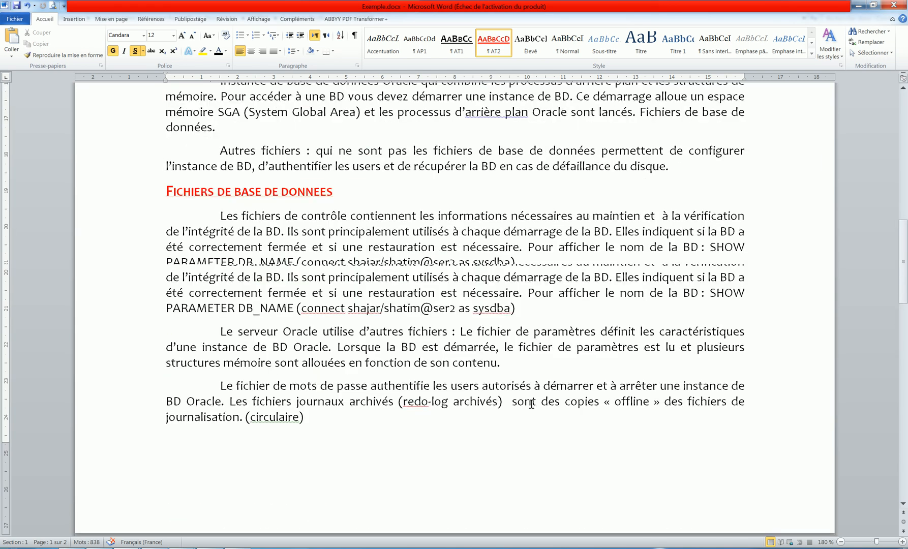
{"action": "scroll", "coordinate": [531, 404], "scroll_direction": "up", "scroll_amount": 6}
{"action": "scroll", "coordinate": [532, 405], "scroll_direction": "up", "scroll_amount": 3}
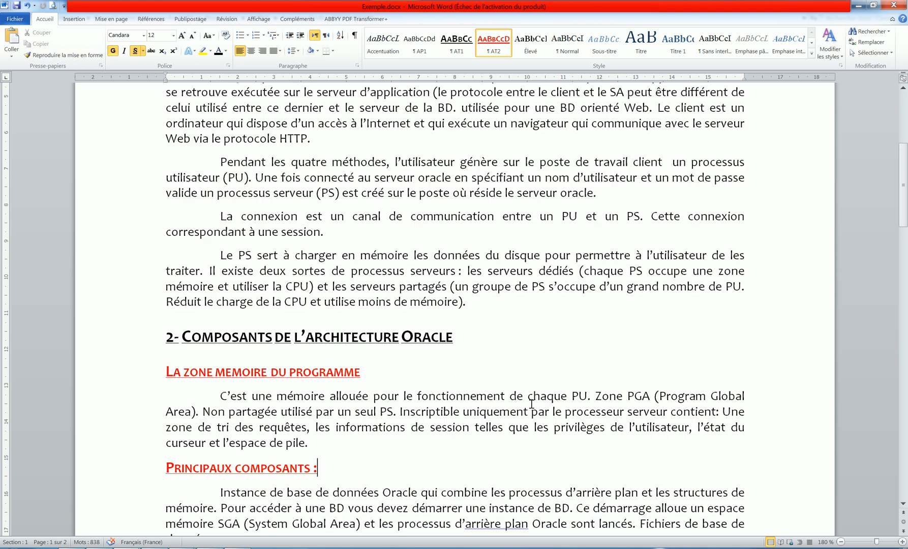
{"action": "left_click", "coordinate": [432, 162]}
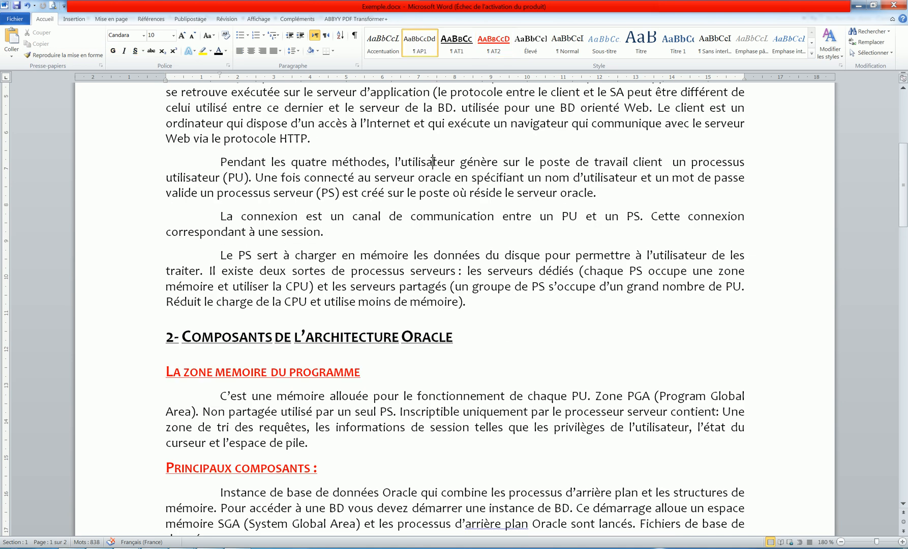
{"action": "right_click", "coordinate": [420, 56]}
{"action": "left_click", "coordinate": [438, 67]}
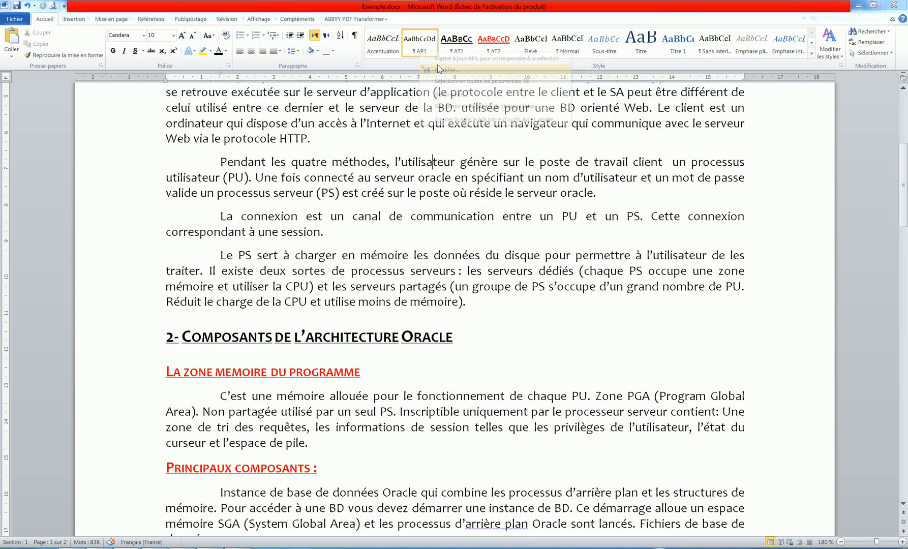
{"action": "left_click", "coordinate": [302, 398]}
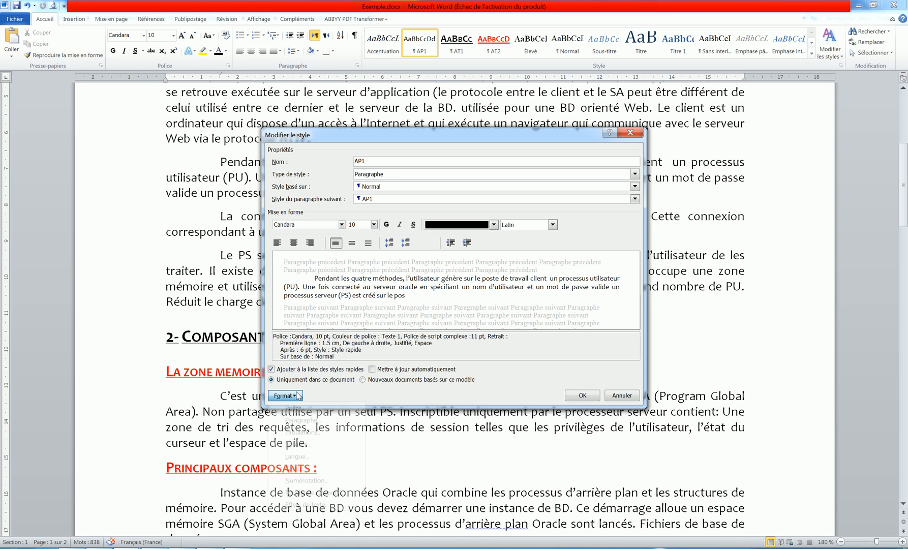
{"action": "left_click", "coordinate": [303, 420]}
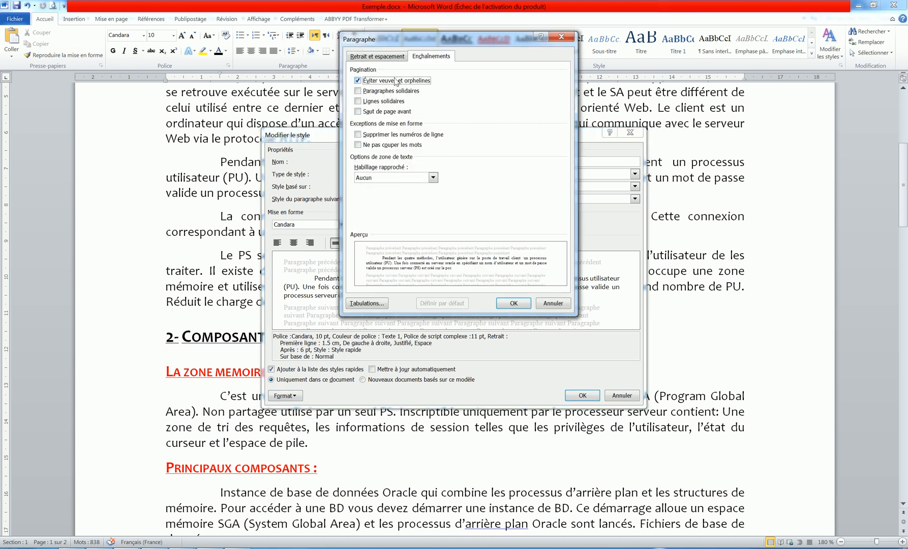
{"action": "left_click", "coordinate": [379, 57]}
{"action": "left_click", "coordinate": [505, 201]}
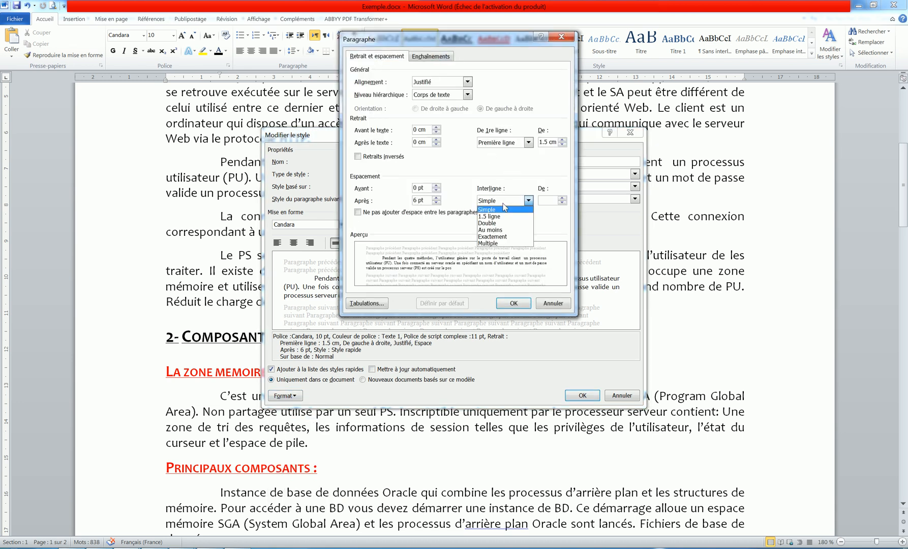
{"action": "left_click", "coordinate": [495, 217]}
{"action": "left_click", "coordinate": [513, 303]}
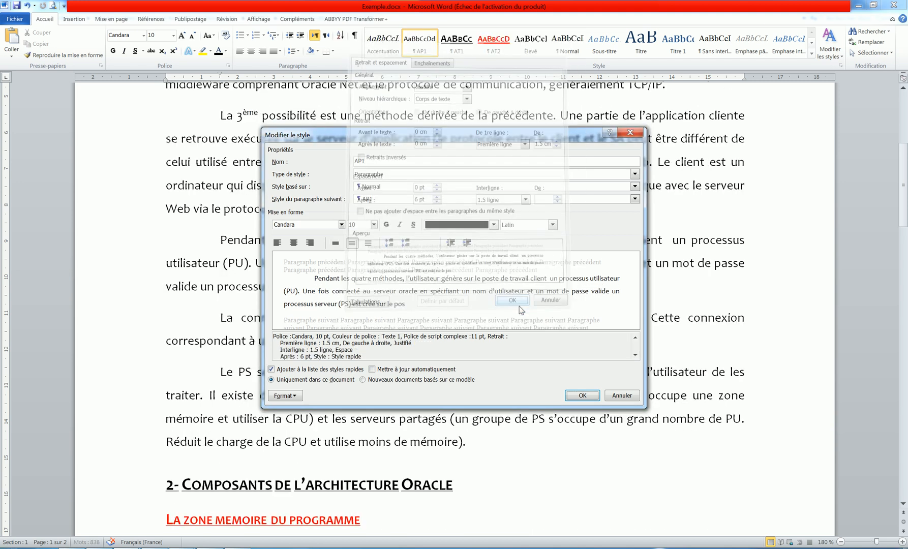
{"action": "left_click", "coordinate": [582, 396]}
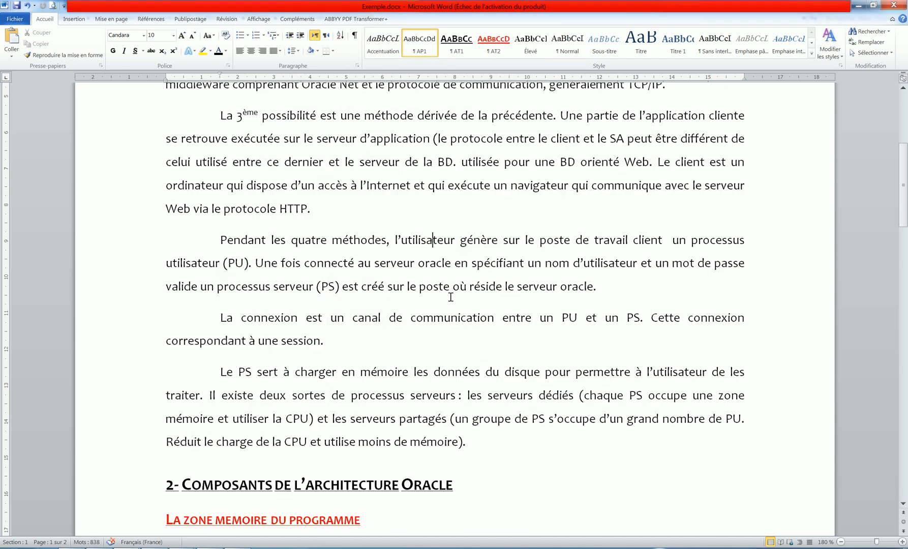
Check the body line spacing and AT2 subheading colour across both pages, including the "Fichiers de base de données" subheading
{"action": "scroll", "coordinate": [452, 295], "scroll_direction": "up", "scroll_amount": 5}
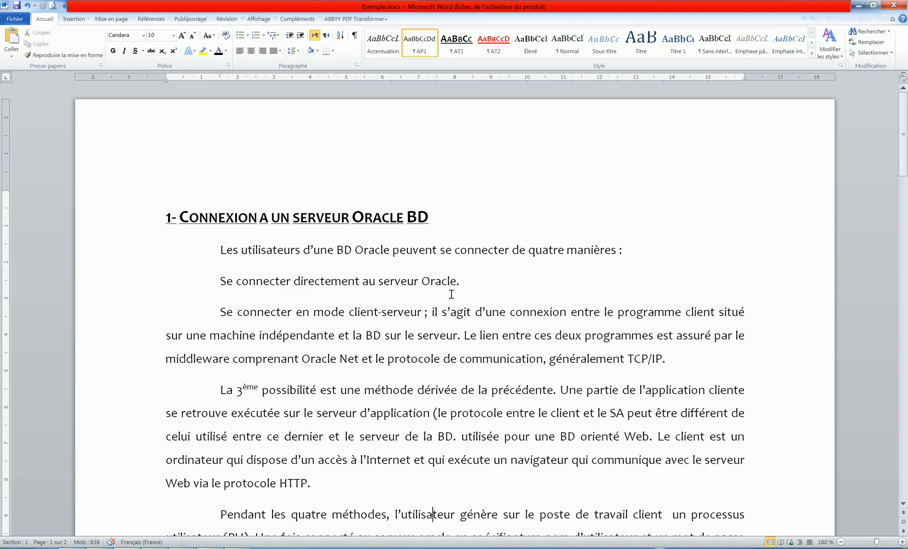
{"action": "scroll", "coordinate": [451, 294], "scroll_direction": "down", "scroll_amount": 12}
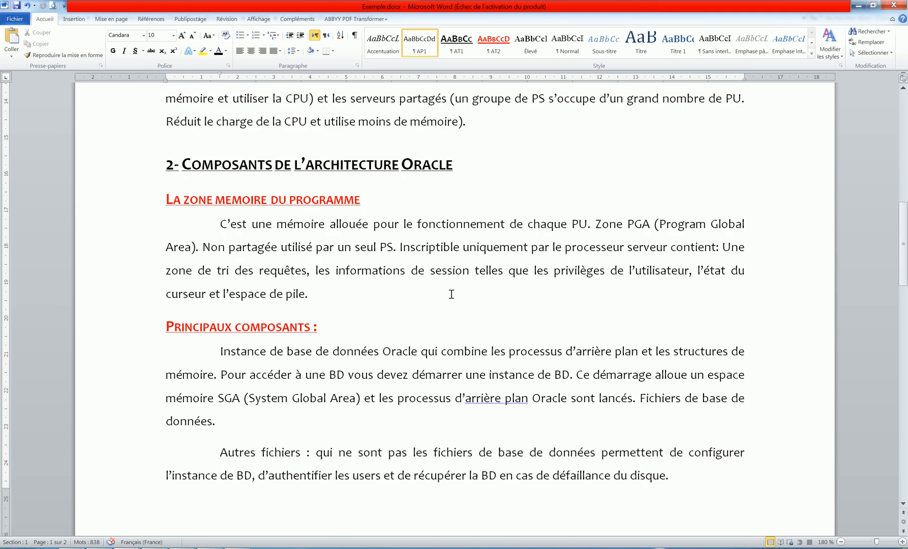
{"action": "scroll", "coordinate": [451, 294], "scroll_direction": "down", "scroll_amount": 4}
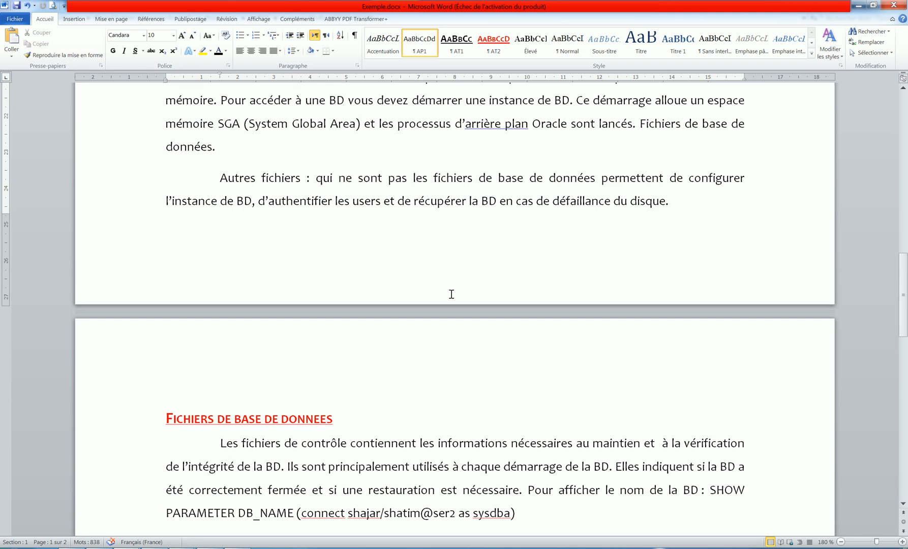
{"action": "left_click", "coordinate": [249, 421]}
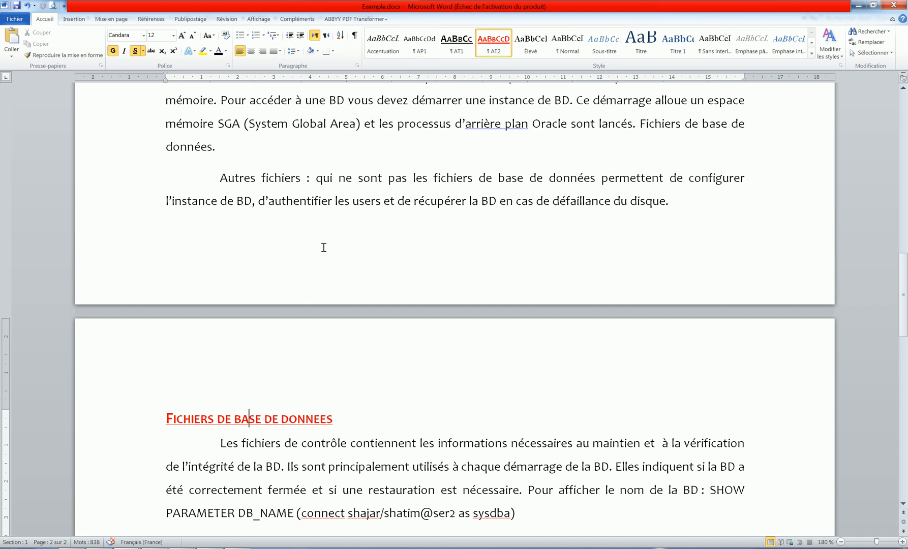
{"action": "scroll", "coordinate": [323, 247], "scroll_direction": "up", "scroll_amount": 12}
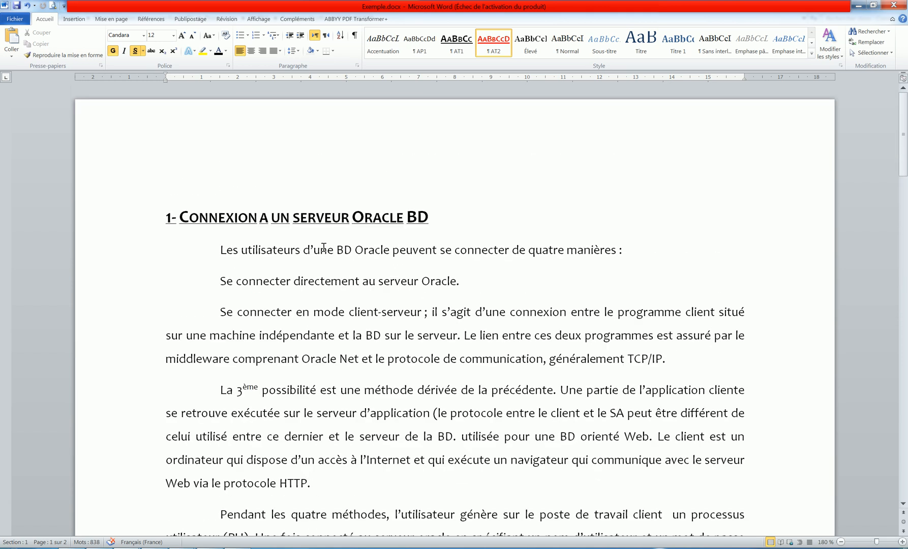
Review the "1- Connexion à un serveur Oracle BD" heading and the body paragraphs below it on the first page
{"action": "scroll", "coordinate": [323, 247], "scroll_direction": "down", "scroll_amount": 4}
{"action": "scroll", "coordinate": [324, 247], "scroll_direction": "up", "scroll_amount": 4}
{"action": "scroll", "coordinate": [409, 380], "scroll_direction": "down", "scroll_amount": 6}
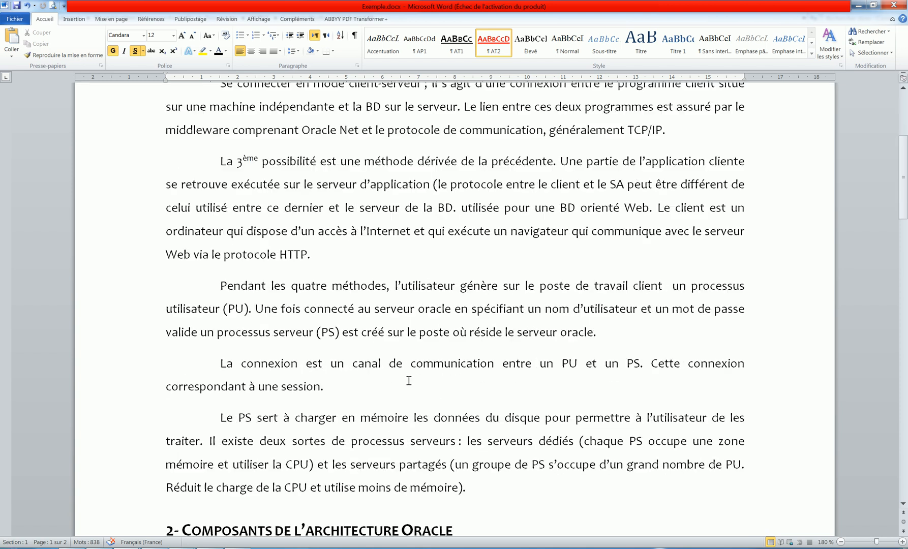
{"action": "scroll", "coordinate": [409, 381], "scroll_direction": "up", "scroll_amount": 6}
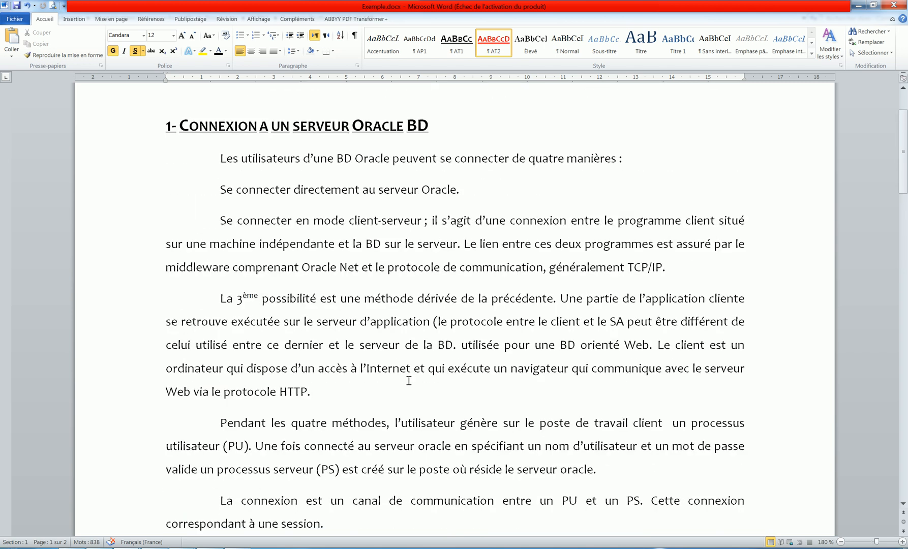
{"action": "scroll", "coordinate": [408, 381], "scroll_direction": "up", "scroll_amount": 2}
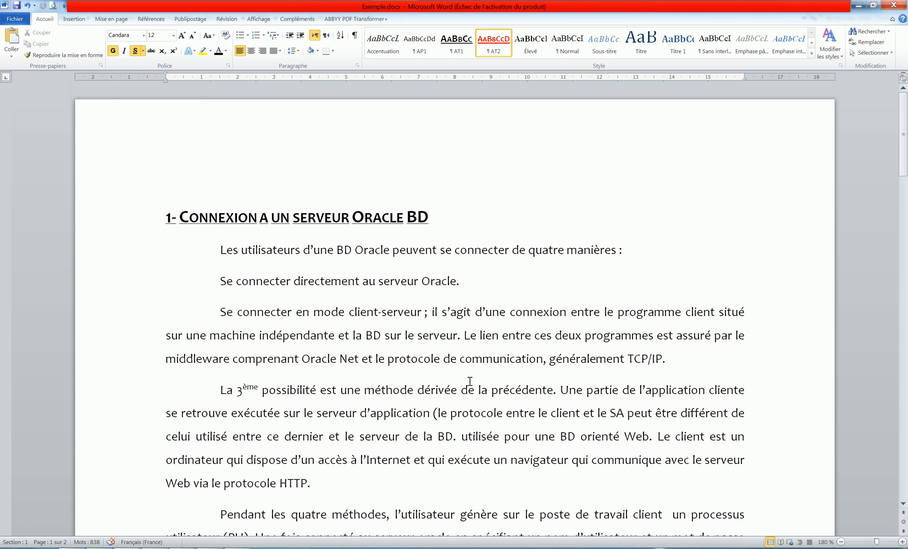
{"action": "scroll", "coordinate": [421, 411], "scroll_direction": "down", "scroll_amount": 2}
{"action": "scroll", "coordinate": [421, 410], "scroll_direction": "down", "scroll_amount": 3}
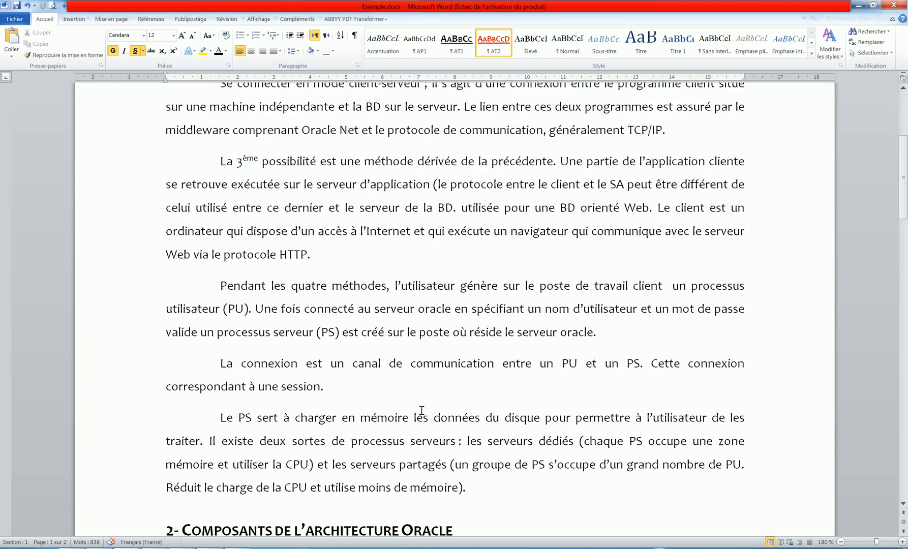
{"action": "scroll", "coordinate": [421, 411], "scroll_direction": "up", "scroll_amount": 5}
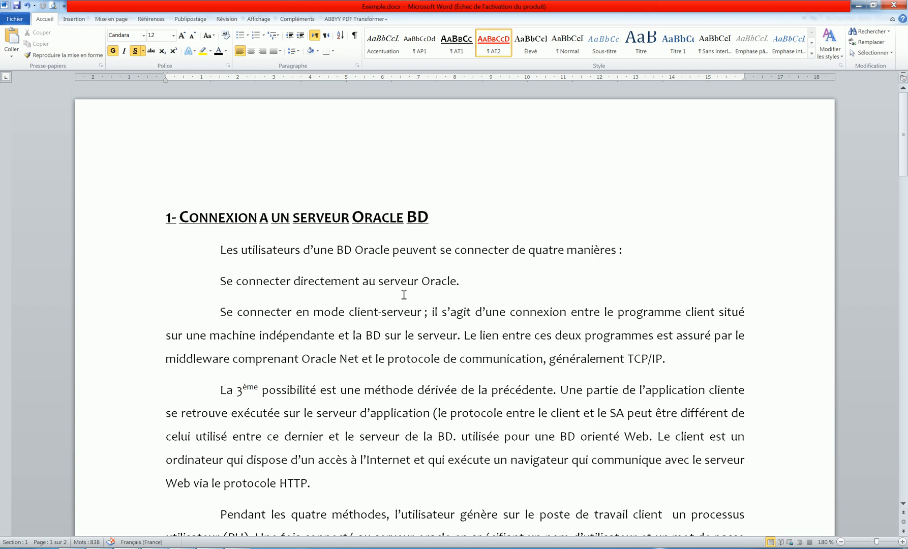
{"action": "left_click", "coordinate": [798, 548]}
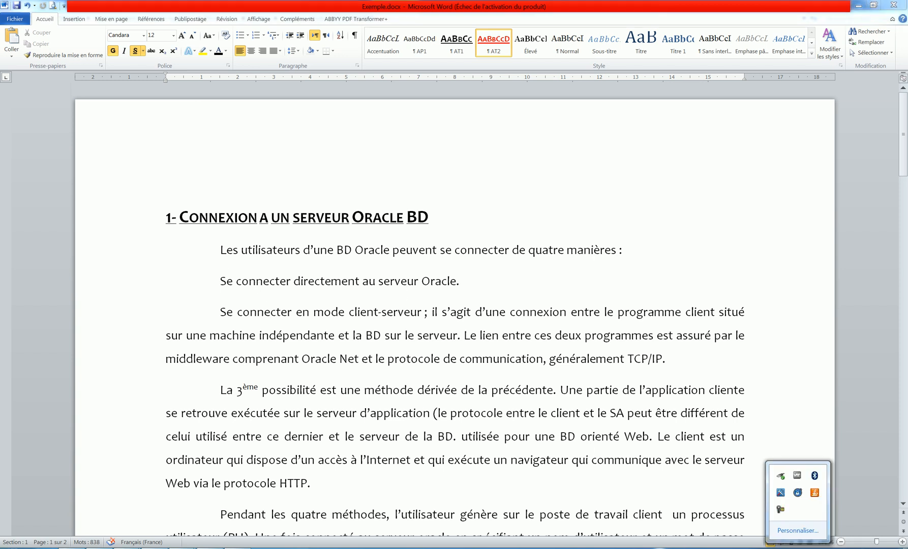
{"action": "left_click", "coordinate": [782, 510]}
{"action": "left_click", "coordinate": [871, 520]}
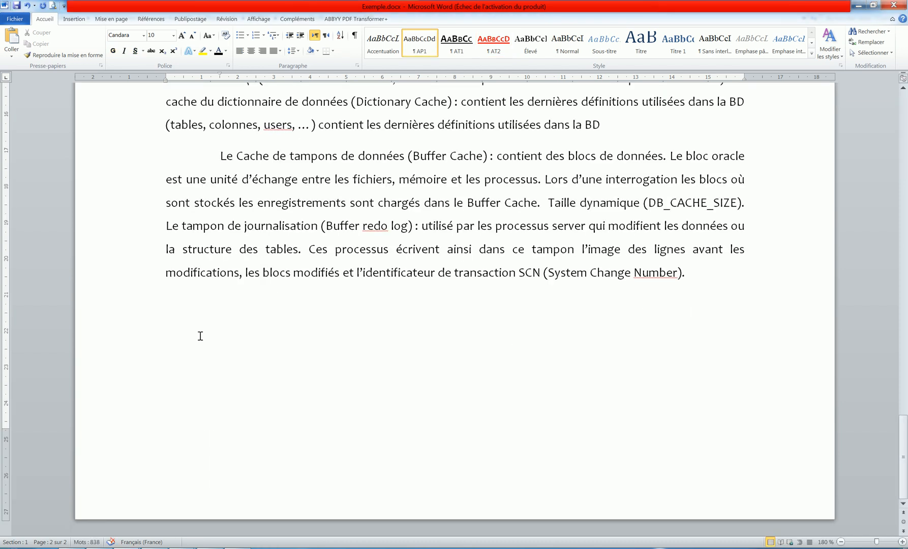
Place the cursor on the empty line after the last paragraph and check the status bar's section and page number options
{"action": "left_click", "coordinate": [237, 310]}
{"action": "scroll", "coordinate": [335, 302], "scroll_direction": "up", "scroll_amount": 1}
{"action": "scroll", "coordinate": [334, 302], "scroll_direction": "down", "scroll_amount": 1}
{"action": "right_click", "coordinate": [208, 544]}
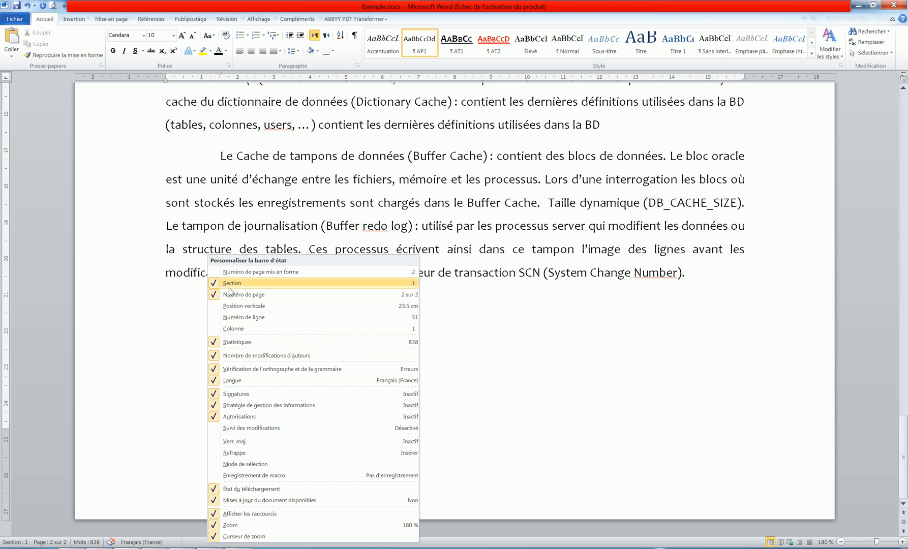
{"action": "left_click", "coordinate": [522, 320]}
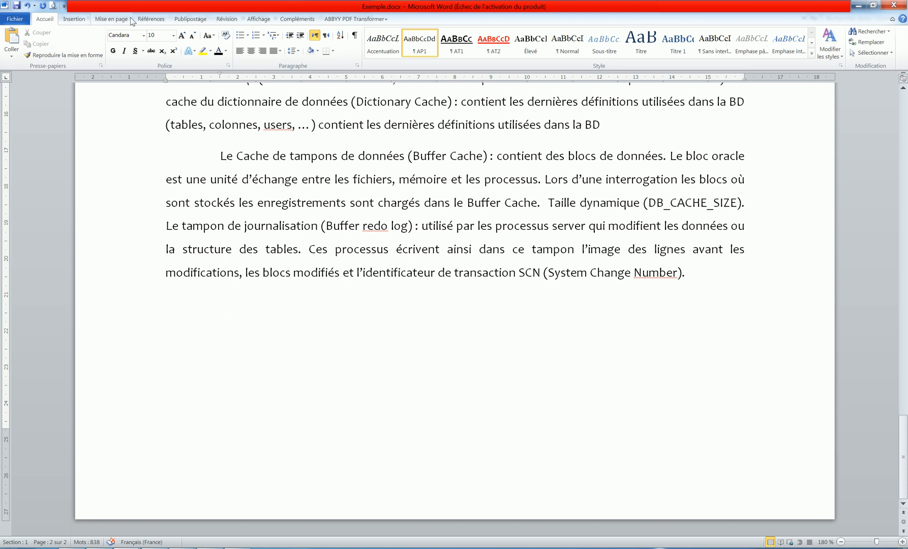
Open the choices of page and section breaks for the empty line at the end of the document
{"action": "left_click", "coordinate": [157, 22]}
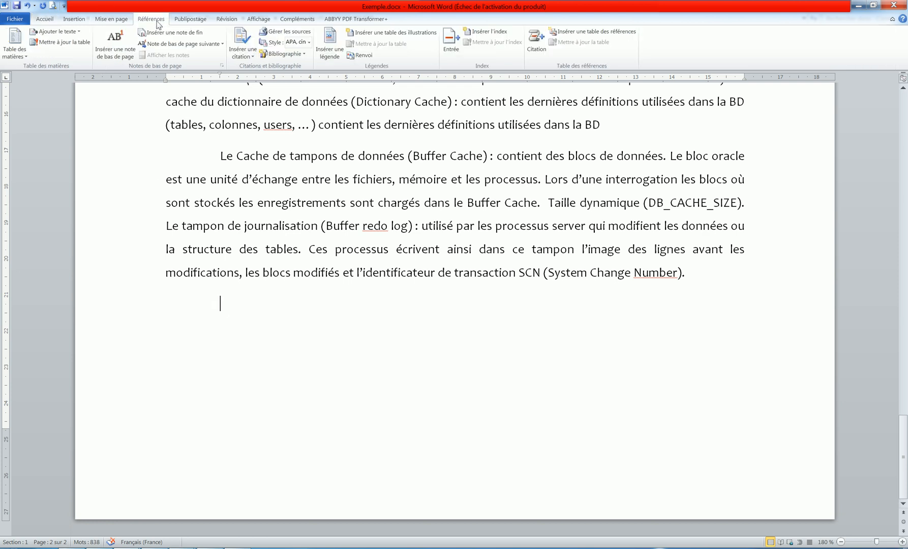
{"action": "left_click", "coordinate": [118, 21]}
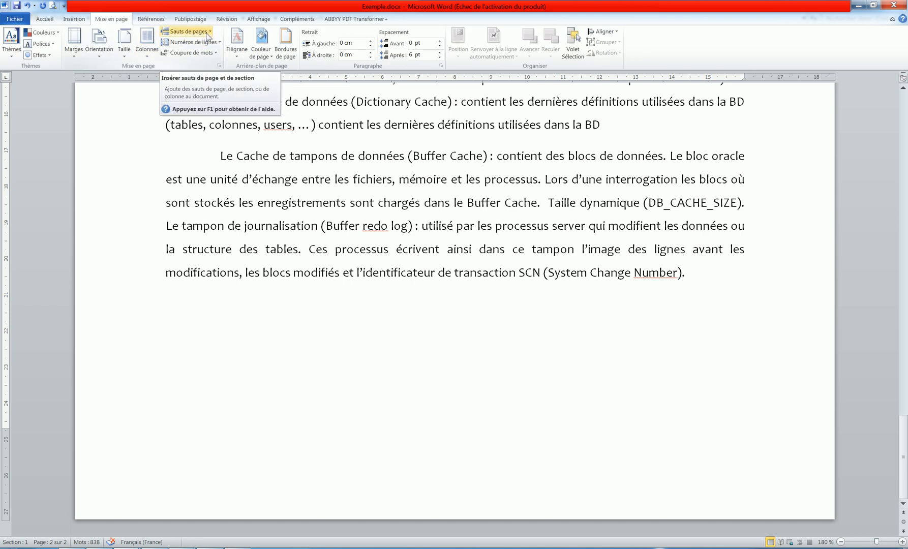
{"action": "left_click", "coordinate": [209, 33]}
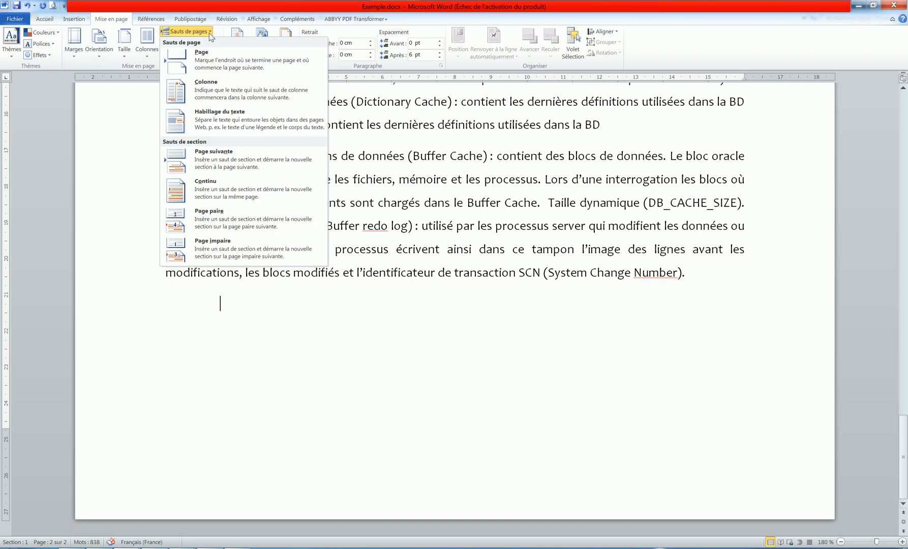
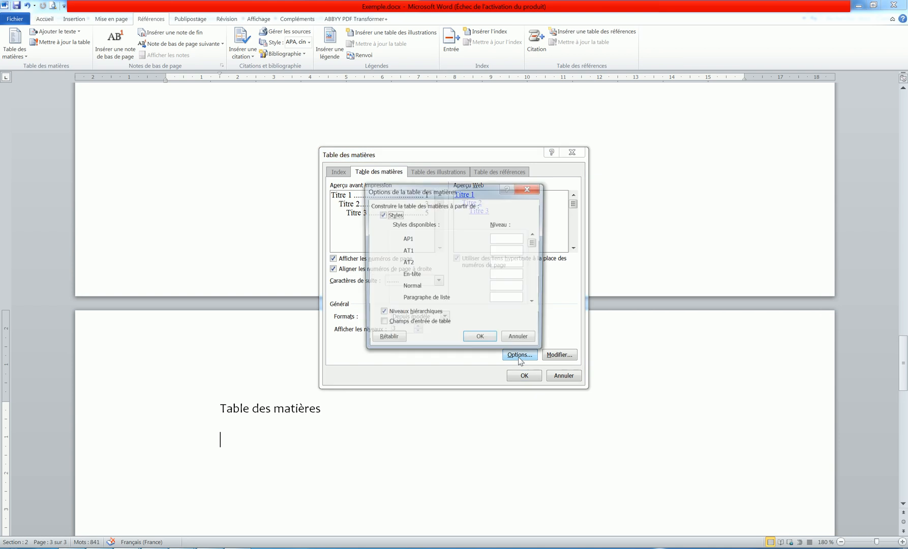
Set the table of contents levels to 1 for the AT1 style and 2 for the AT2 style
{"action": "left_click", "coordinate": [501, 242]}
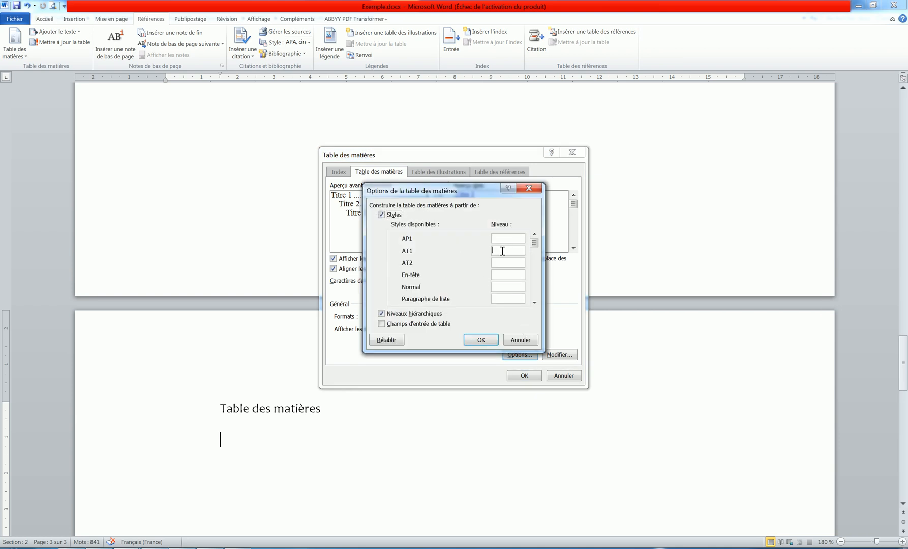
{"action": "left_click", "coordinate": [502, 251]}
{"action": "type", "text": "1"}
{"action": "type", "text": "2"}
Remove the Titre 1, Titre 2 and Titre 3 styles from the table of contents by clearing their levels, and accept the options
{"action": "left_click_drag", "start_coordinate": [535, 248], "coordinate": [534, 261]}
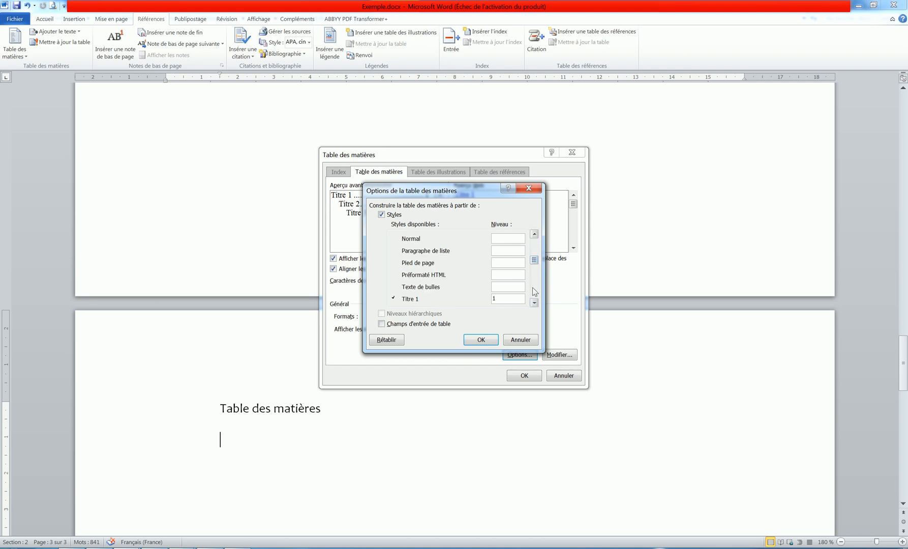
{"action": "left_click", "coordinate": [535, 303]}
{"action": "left_click", "coordinate": [535, 303]}
{"action": "left_click", "coordinate": [535, 303]}
{"action": "left_click", "coordinate": [503, 263]}
{"action": "key", "text": "BackSpace"}
{"action": "key", "text": "BackSpace"}
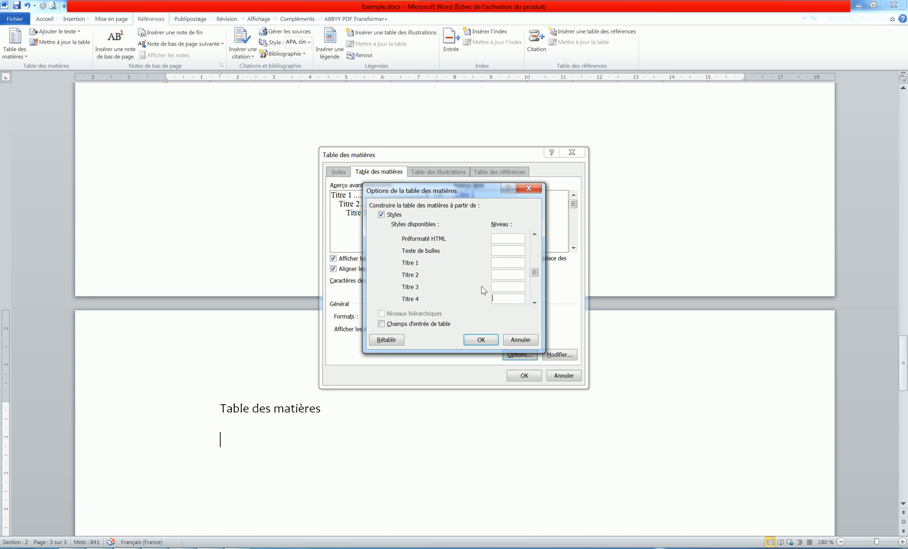
{"action": "left_click", "coordinate": [481, 341]}
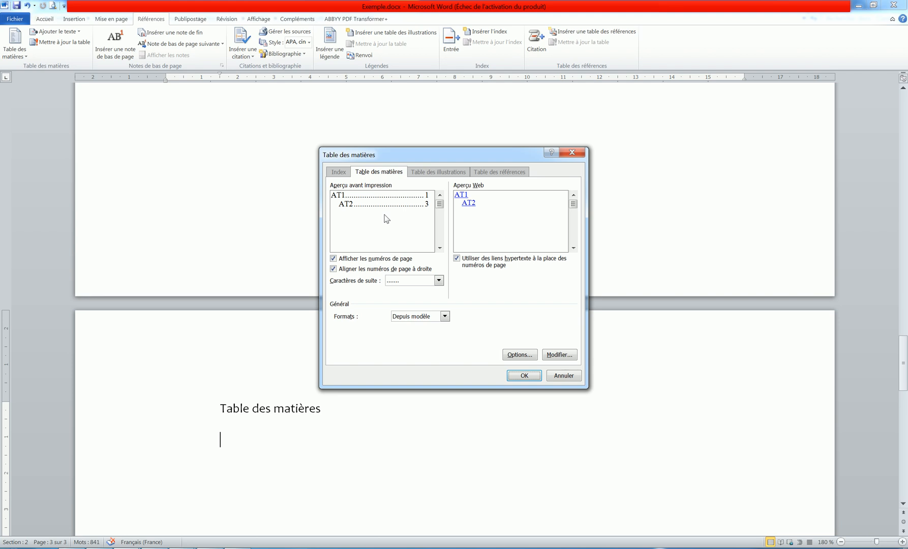
Set the table of contents tab leader to a solid underline and insert the table under the "Table des matières" title
{"action": "left_click", "coordinate": [440, 282]}
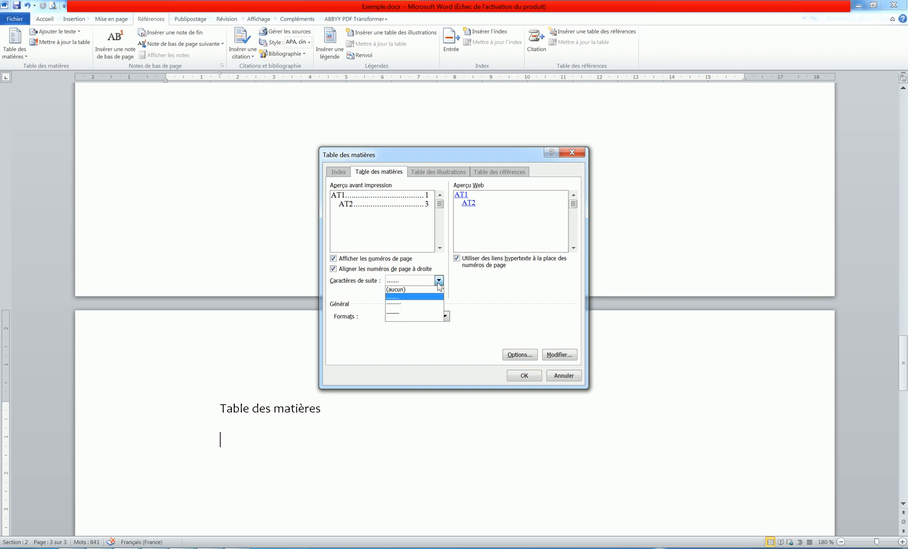
{"action": "left_click", "coordinate": [396, 312]}
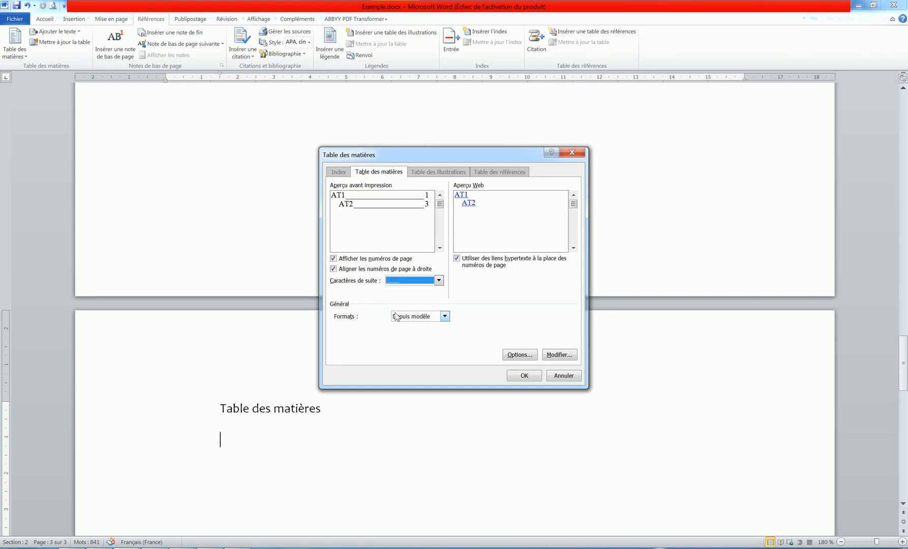
{"action": "left_click", "coordinate": [523, 376]}
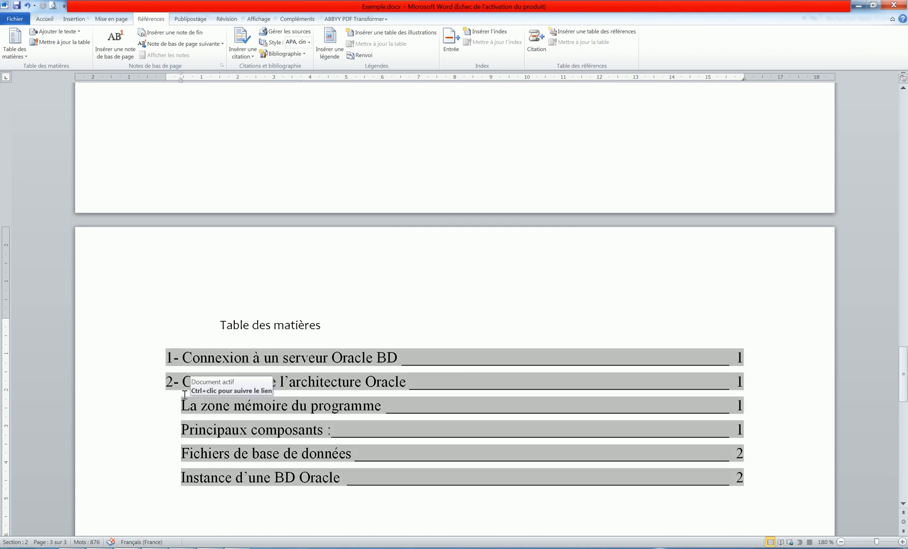
Indent the second-level entries of the table of contents, such as "La zone mémoire du programme", to about 1.5 cm
{"action": "left_click", "coordinate": [145, 406]}
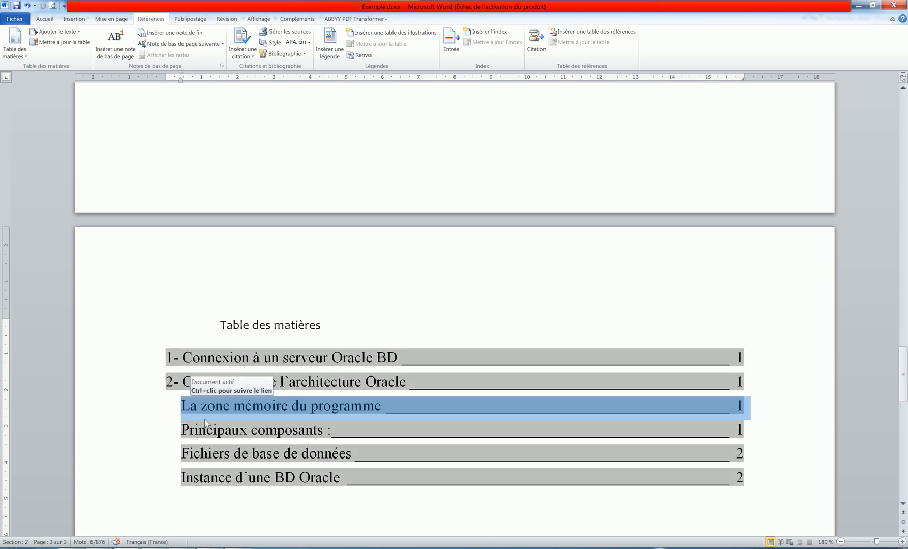
{"action": "left_click", "coordinate": [244, 426]}
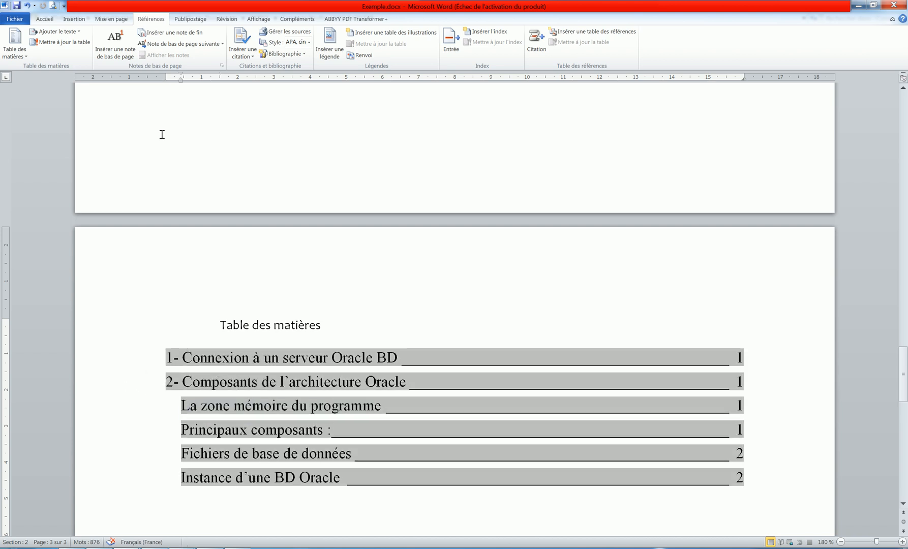
{"action": "left_click_drag", "start_coordinate": [181, 80], "coordinate": [220, 81]}
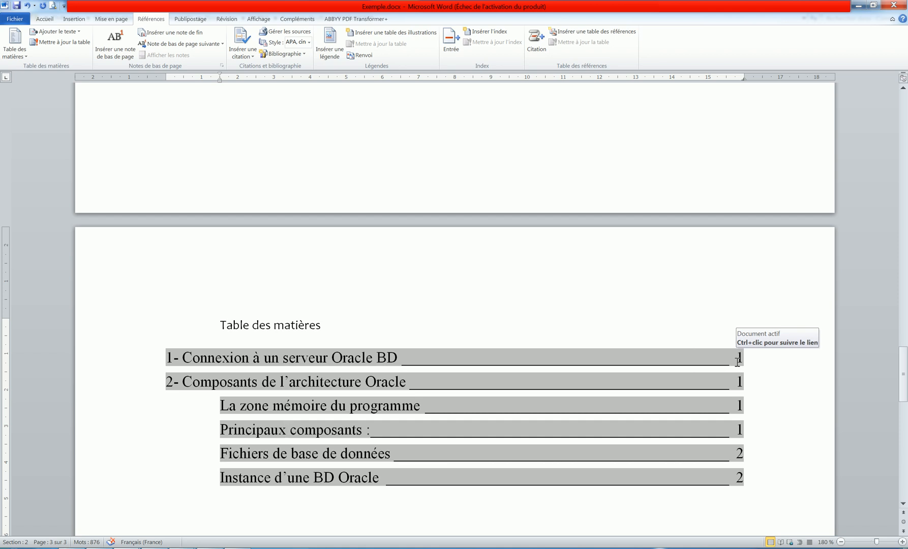
{"action": "right_click", "coordinate": [740, 452]}
{"action": "key", "text": "Escape"}
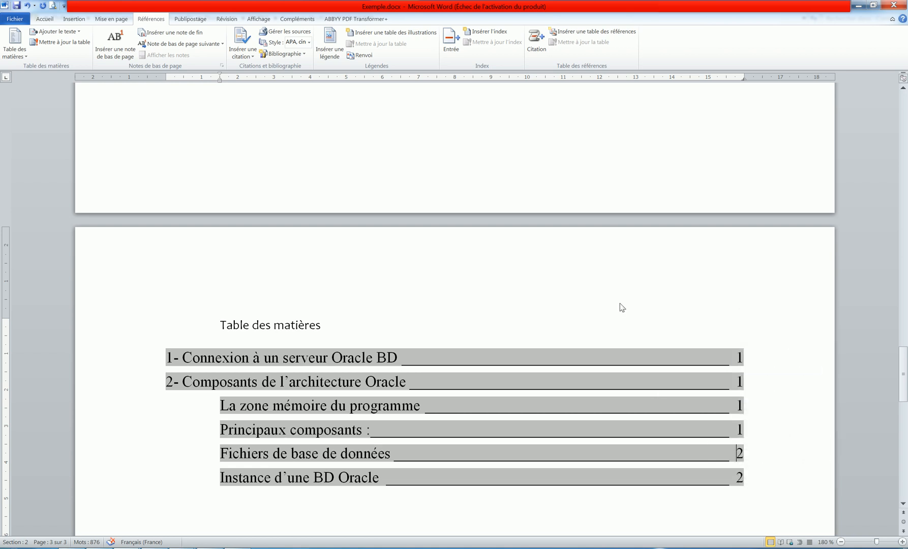
Open the first page's header for editing, with all three pages in view at 60 %
{"action": "scroll", "coordinate": [622, 308], "scroll_direction": "up", "scroll_amount": 15}
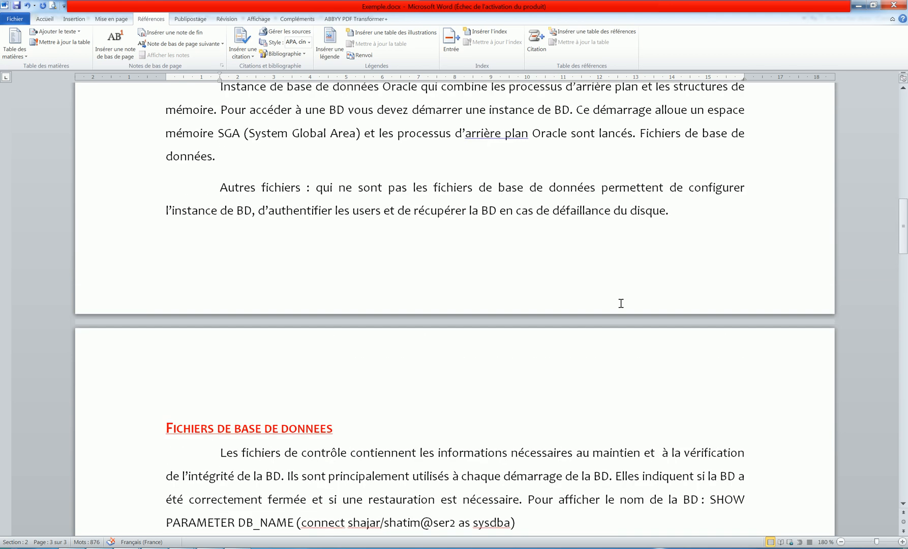
{"action": "scroll", "coordinate": [621, 304], "scroll_direction": "up", "scroll_amount": 12}
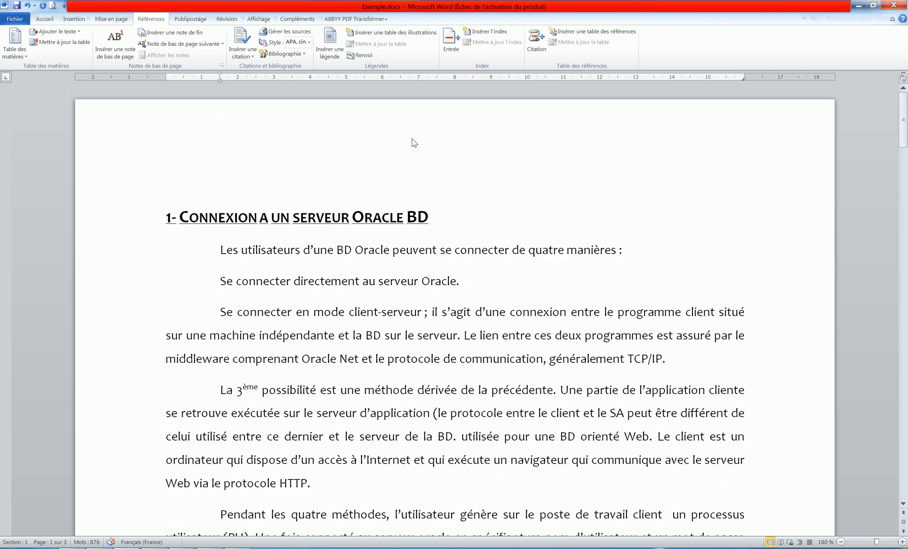
{"action": "double_click", "coordinate": [413, 139]}
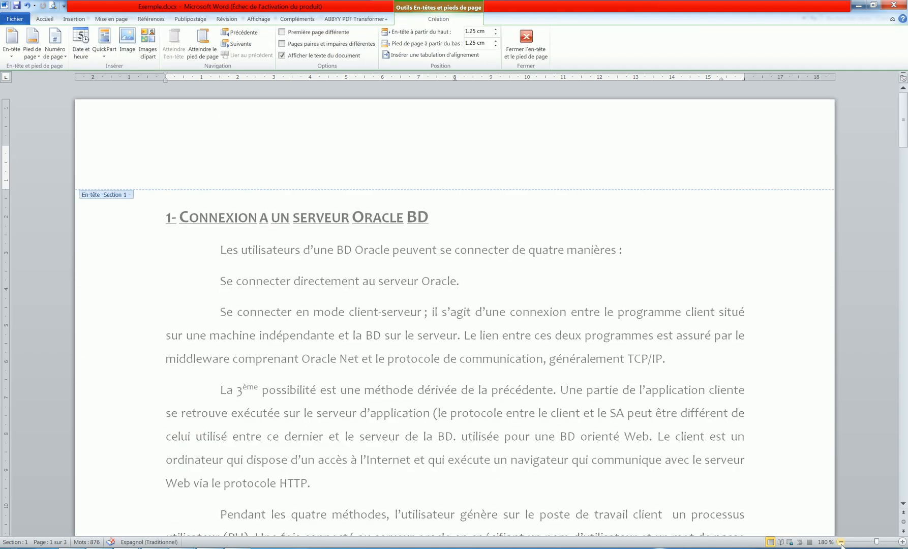
{"action": "left_click", "coordinate": [841, 542]}
{"action": "left_click", "coordinate": [841, 542]}
{"action": "left_click", "coordinate": [842, 542]}
{"action": "left_click", "coordinate": [841, 542]}
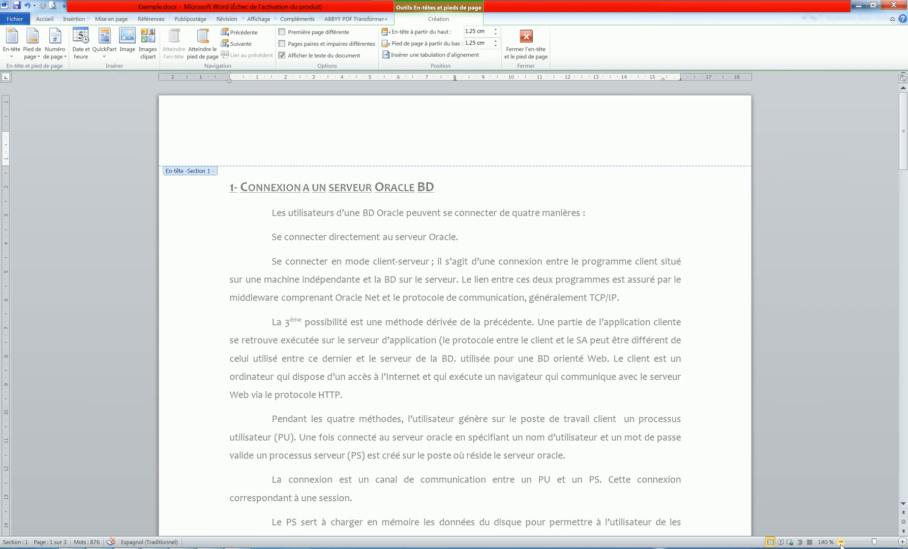
{"action": "left_click", "coordinate": [841, 542]}
{"action": "left_click", "coordinate": [842, 542]}
{"action": "left_click", "coordinate": [841, 542]}
{"action": "left_click", "coordinate": [841, 542]}
{"action": "left_click", "coordinate": [841, 542]}
{"action": "left_click", "coordinate": [841, 542]}
{"action": "left_click", "coordinate": [841, 542]}
{"action": "left_click", "coordinate": [842, 542]}
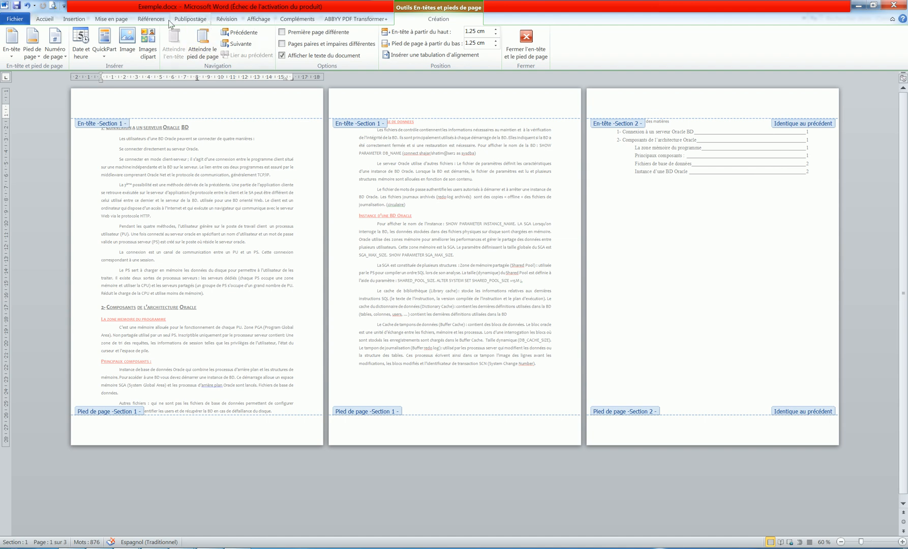
Insert centred page numbers at the top of the pages in the "Numéro normal 2" design and select the first page's number
{"action": "left_click", "coordinate": [75, 18]}
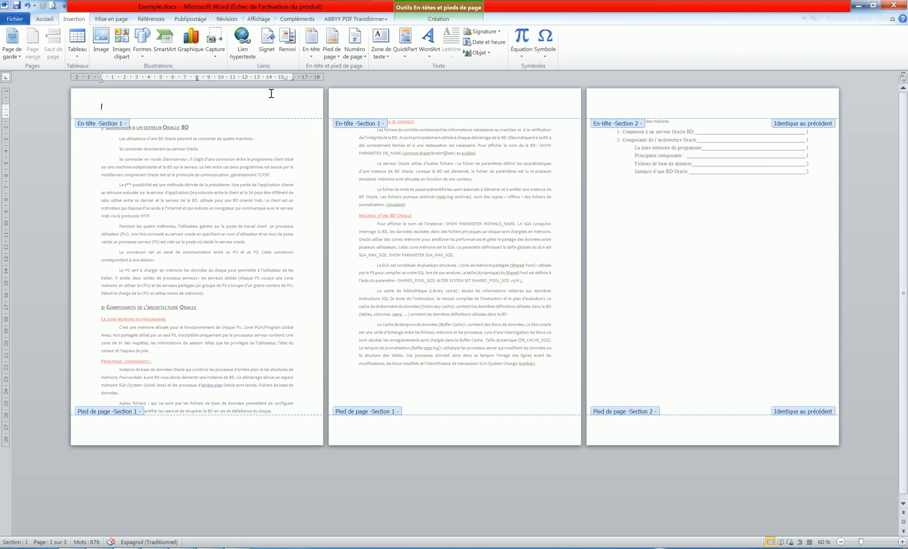
{"action": "left_click", "coordinate": [361, 60]}
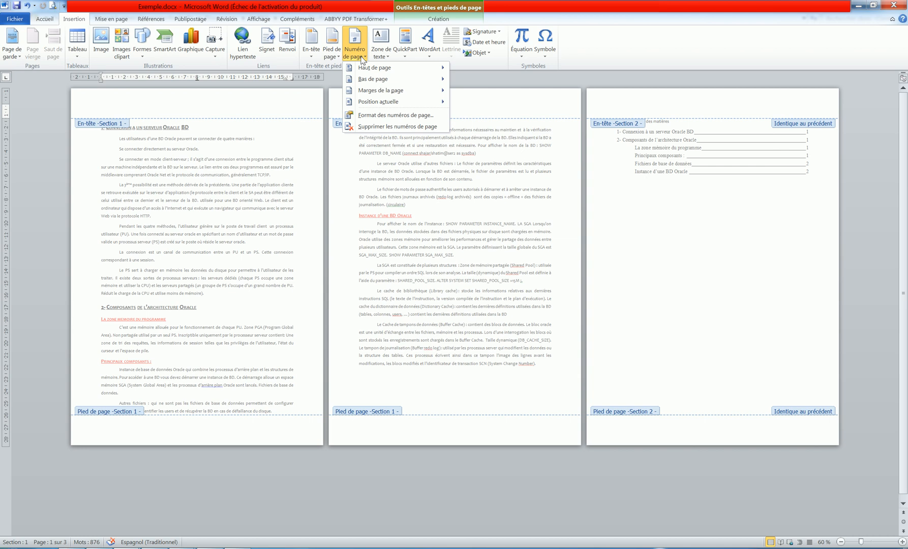
{"action": "mouse_move", "coordinate": [395, 94]}
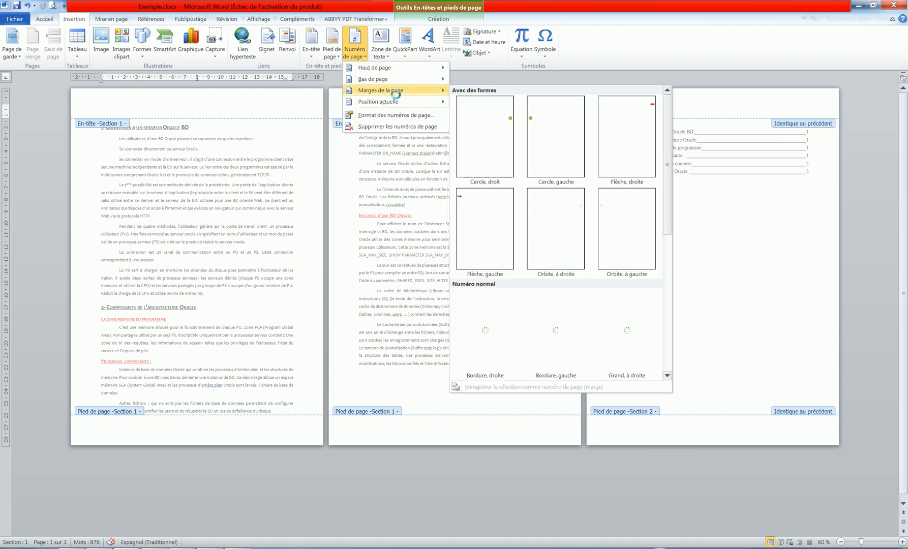
{"action": "mouse_move", "coordinate": [400, 68]}
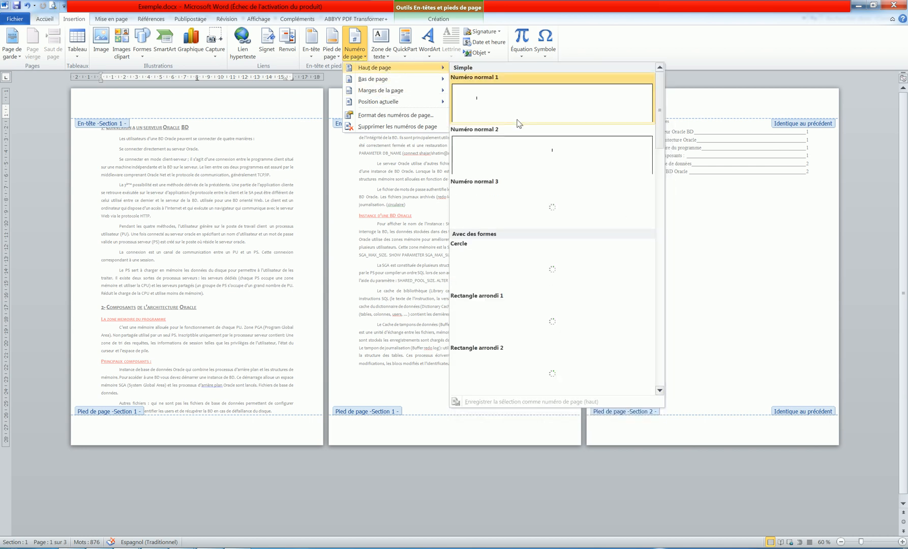
{"action": "left_click", "coordinate": [555, 155]}
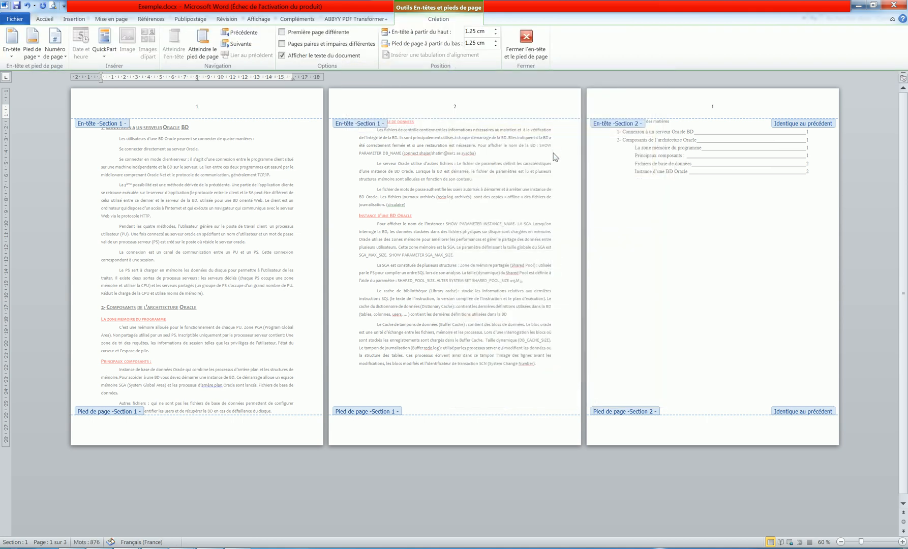
{"action": "double_click", "coordinate": [198, 106]}
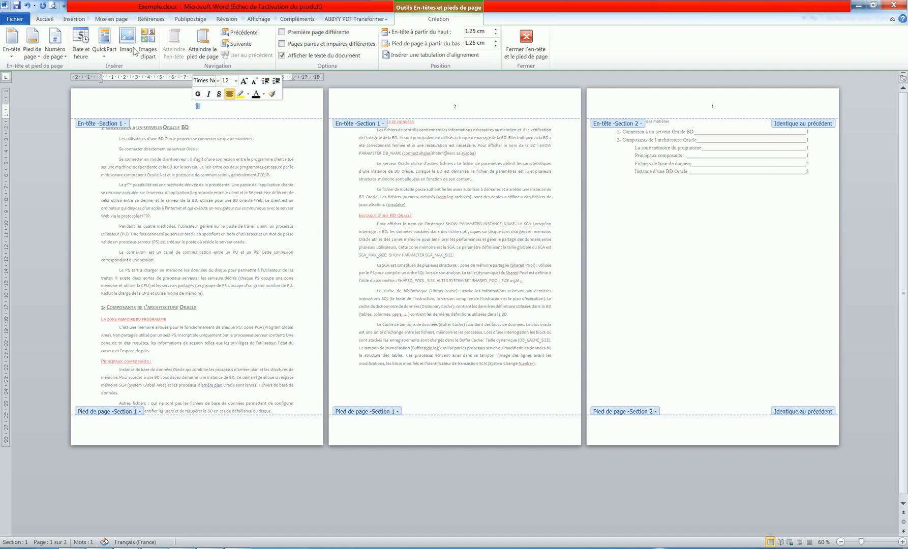
Enlarge the selected header page number to 26 pt
{"action": "left_click", "coordinate": [50, 22]}
{"action": "left_click", "coordinate": [182, 37]}
{"action": "left_click", "coordinate": [183, 36]}
{"action": "left_click", "coordinate": [183, 36]}
{"action": "left_click", "coordinate": [182, 37]}
{"action": "left_click", "coordinate": [183, 37]}
{"action": "left_click", "coordinate": [183, 37]}
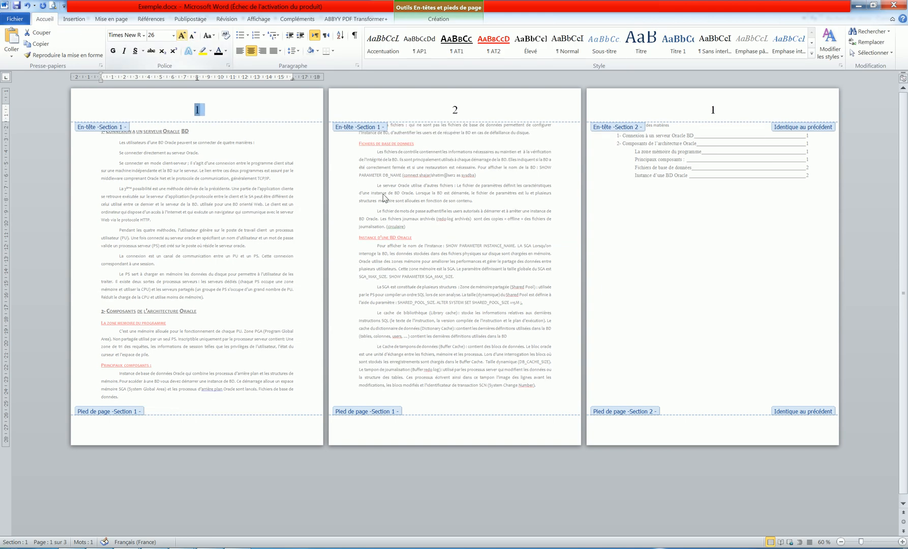
Try to delete the page number from the table of contents page's header while it is linked to the previous section
{"action": "left_click", "coordinate": [660, 222]}
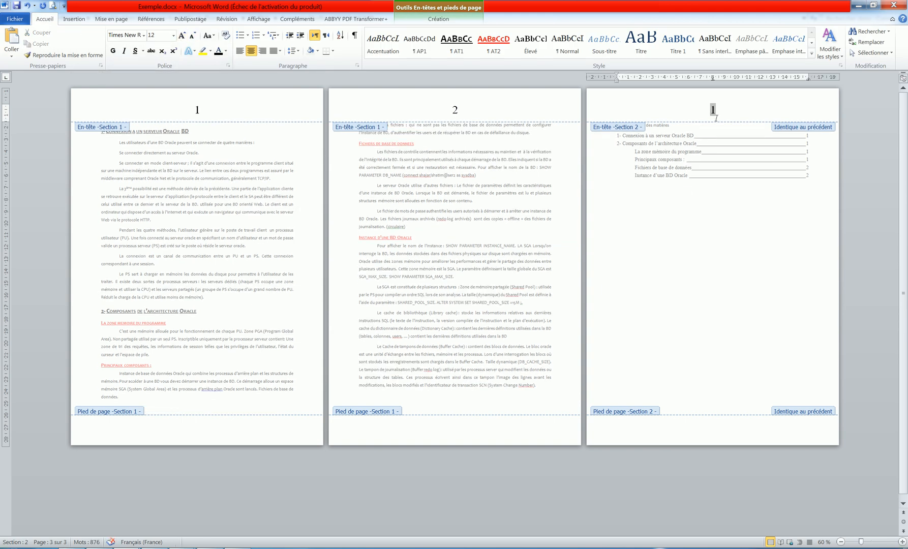
{"action": "left_click", "coordinate": [717, 110]}
{"action": "key", "text": "BackSpace"}
{"action": "key", "text": "BackSpace"}
{"action": "key", "text": "ctrl+z"}
{"action": "left_click", "coordinate": [728, 110]}
{"action": "key", "text": "BackSpace"}
{"action": "key", "text": "BackSpace"}
{"action": "key", "text": "ctrl+z"}
Unlink the table of contents page's header from the previous section
{"action": "left_click", "coordinate": [727, 110]}
{"action": "left_click", "coordinate": [436, 21]}
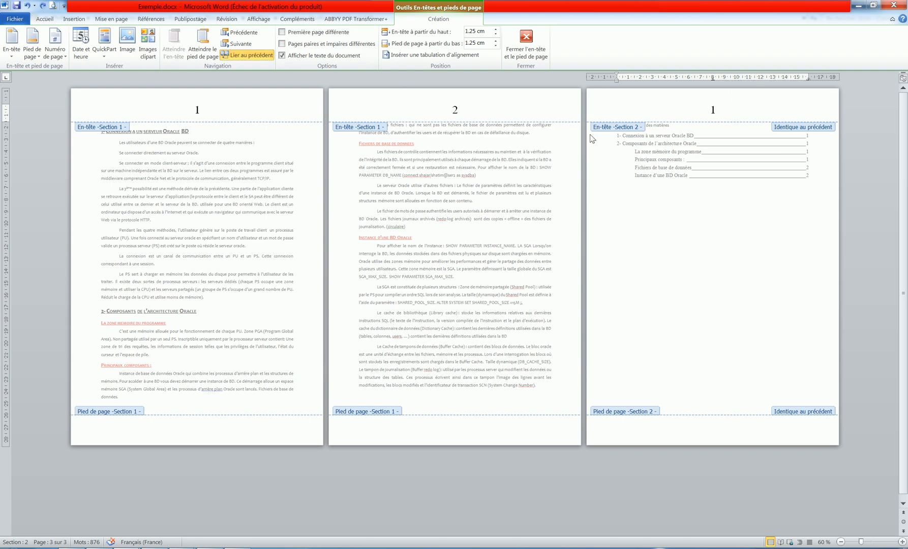
{"action": "left_click", "coordinate": [249, 57]}
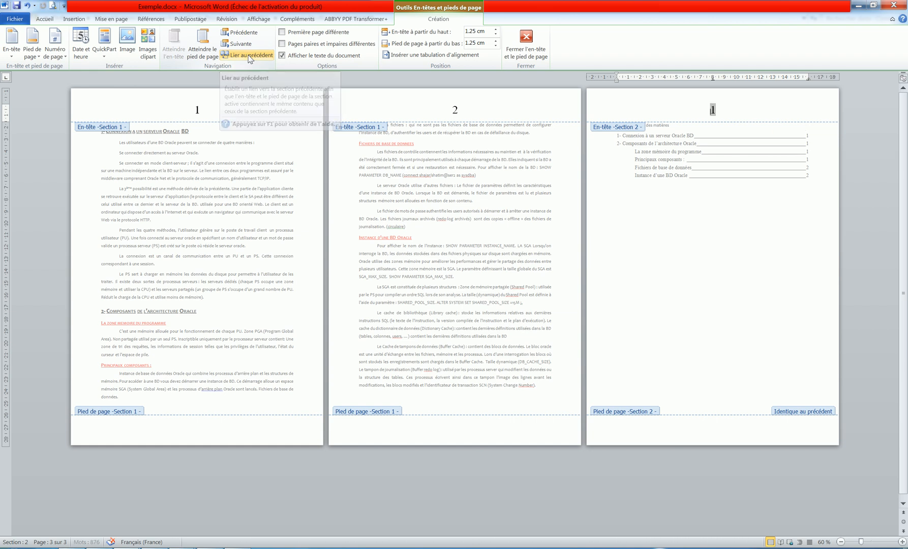
Delete the page number from section 2's header and return to the document body
{"action": "left_click", "coordinate": [719, 110]}
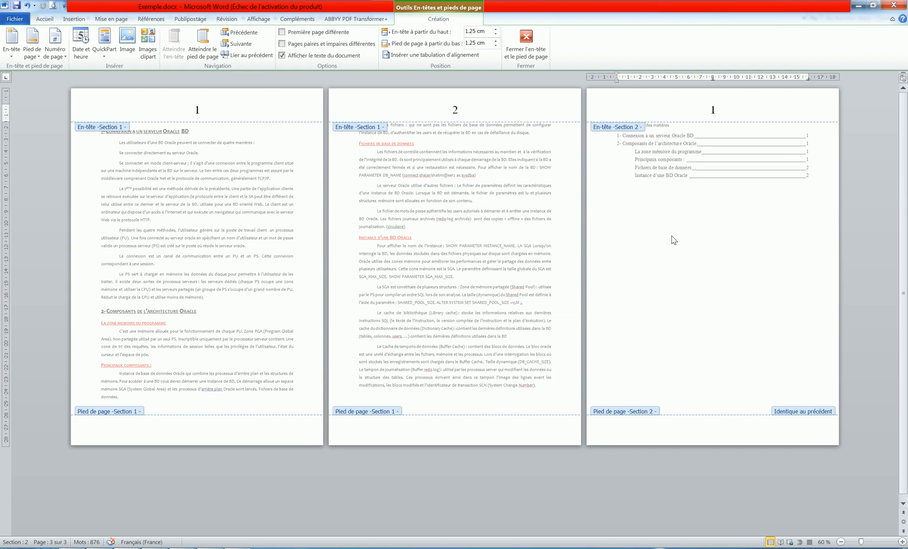
{"action": "key", "text": "Left"}
{"action": "key", "text": "BackSpace"}
{"action": "left_click", "coordinate": [633, 110]}
{"action": "key", "text": "BackSpace"}
{"action": "left_click", "coordinate": [700, 438]}
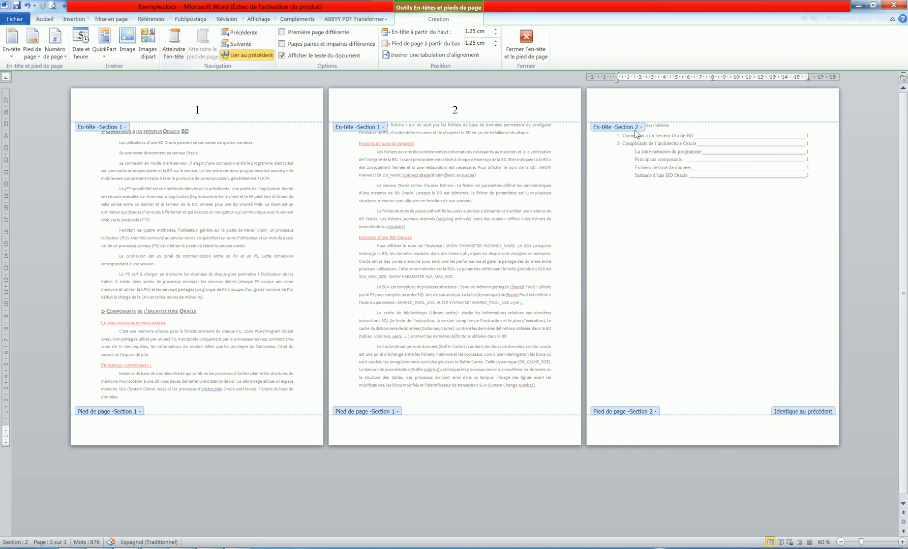
{"action": "left_click", "coordinate": [678, 108]}
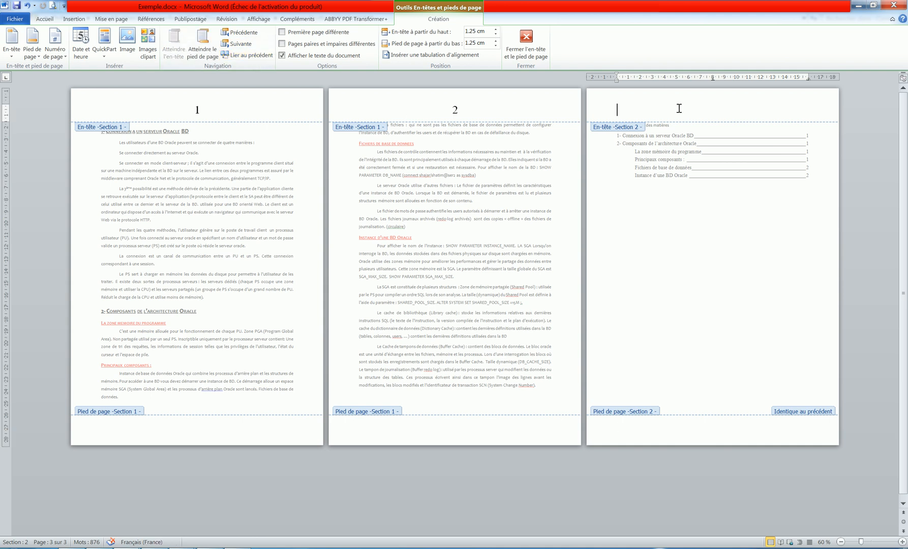
{"action": "double_click", "coordinate": [641, 199]}
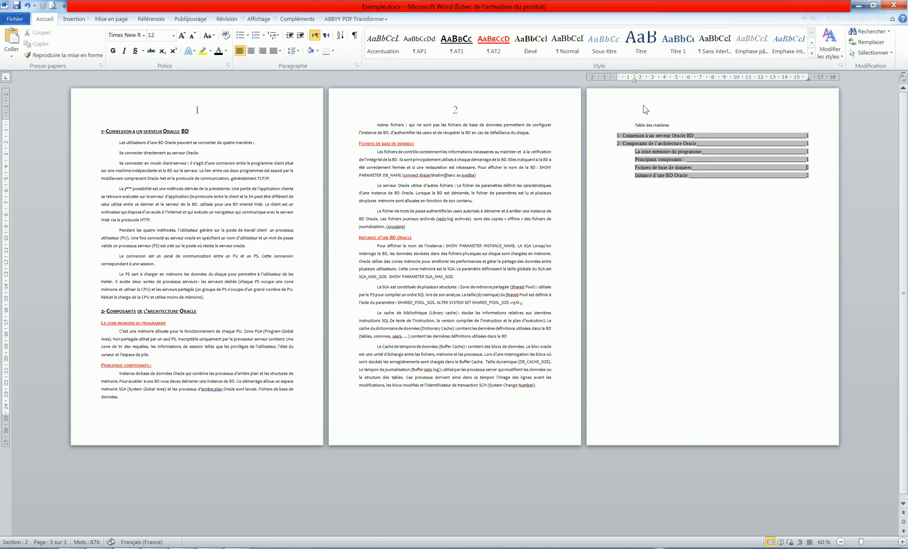
Add the test text "ffff" after the page number in section 1's header, then erase it and close the header
{"action": "double_click", "coordinate": [643, 105]}
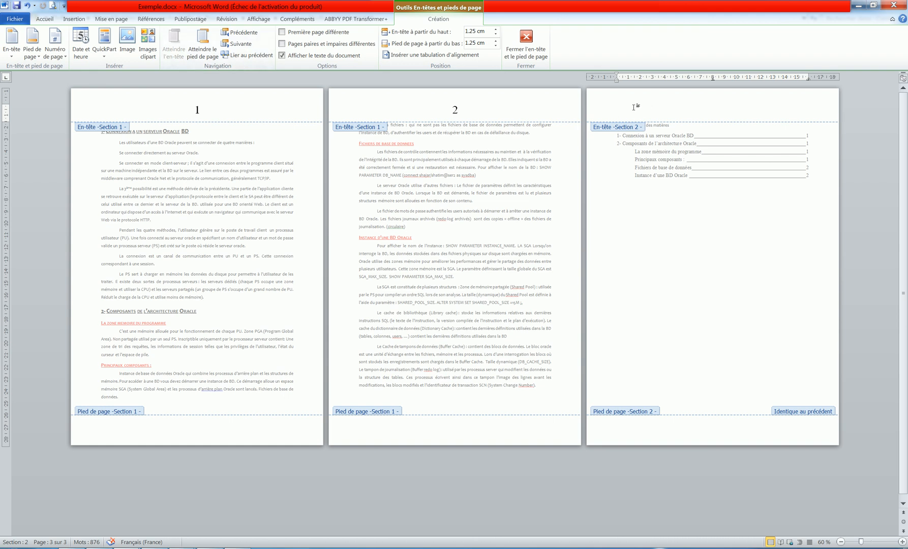
{"action": "left_click", "coordinate": [450, 102]}
{"action": "type", "text": "ffff"}
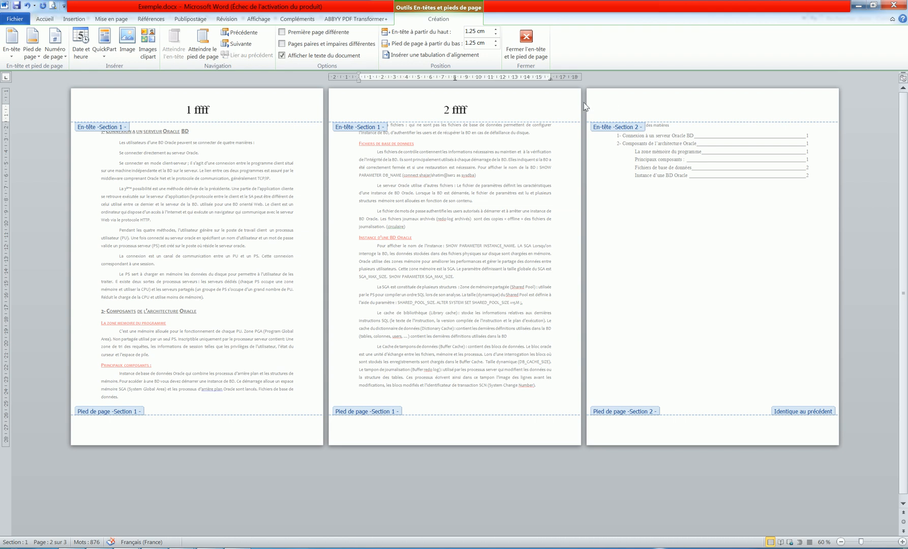
{"action": "key", "text": "BackSpace"}
{"action": "key", "text": "BackSpace"}
{"action": "key", "text": "BackSpace"}
{"action": "key", "text": "BackSpace"}
{"action": "key", "text": "BackSpace"}
{"action": "left_click", "coordinate": [529, 44]}
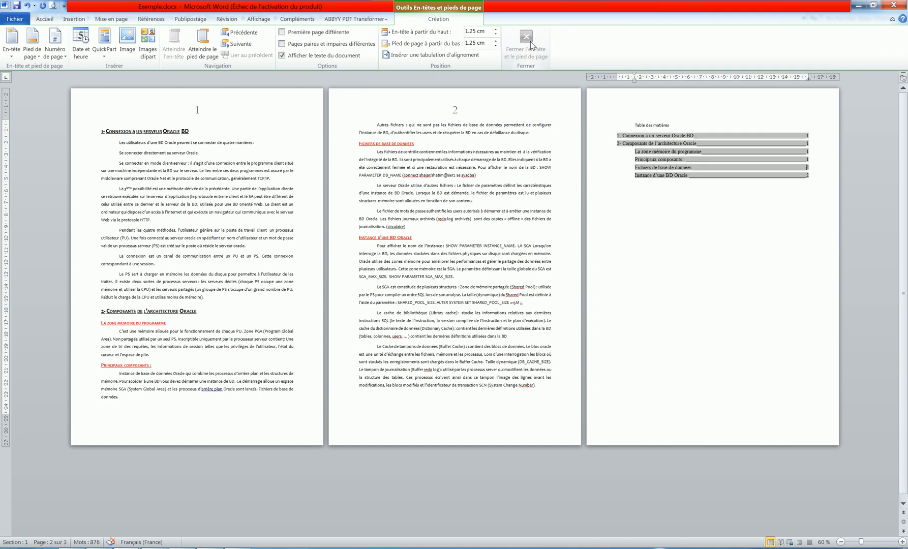
Insert a next-page section break after the table of contents
{"action": "left_click", "coordinate": [675, 215]}
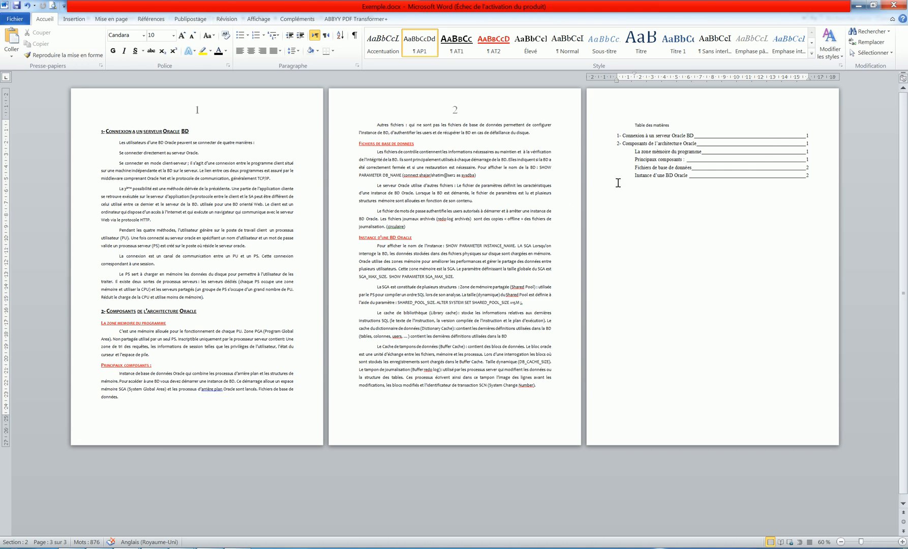
{"action": "left_click", "coordinate": [115, 22]}
{"action": "left_click", "coordinate": [186, 31]}
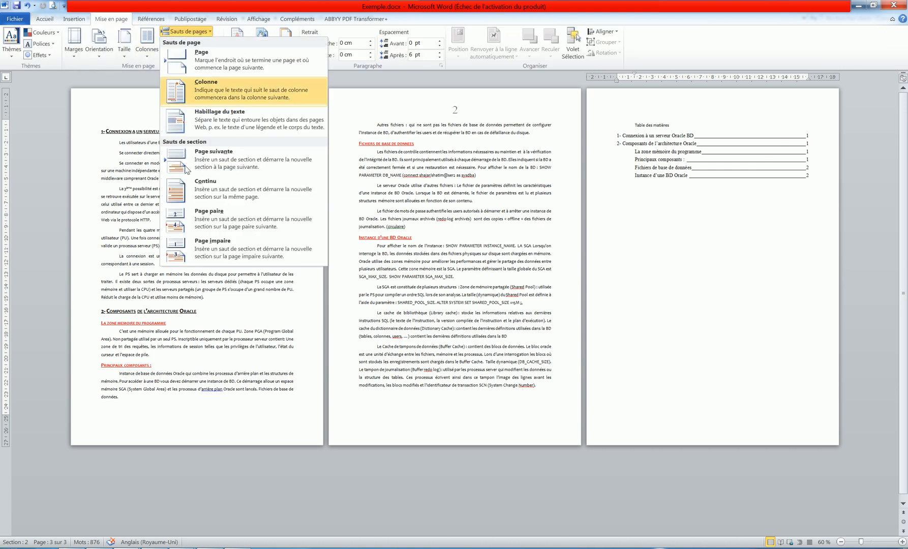
{"action": "left_click", "coordinate": [204, 171]}
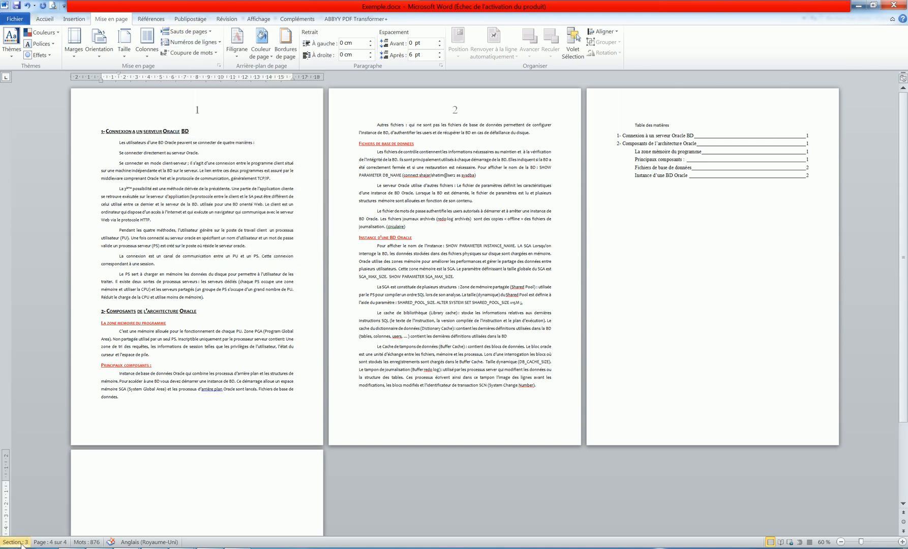
Enter the text "Page paysage" on the new fourth page, with the view at 50 %
{"action": "left_click", "coordinate": [842, 543]}
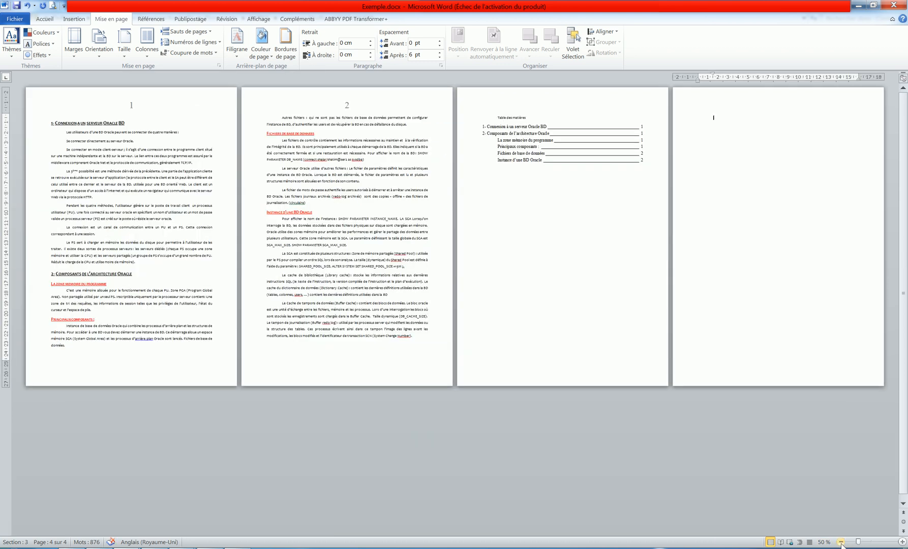
{"action": "type", "text": "Page paysage"}
{"action": "key", "text": "Return"}
{"action": "right_click", "coordinate": [728, 117]}
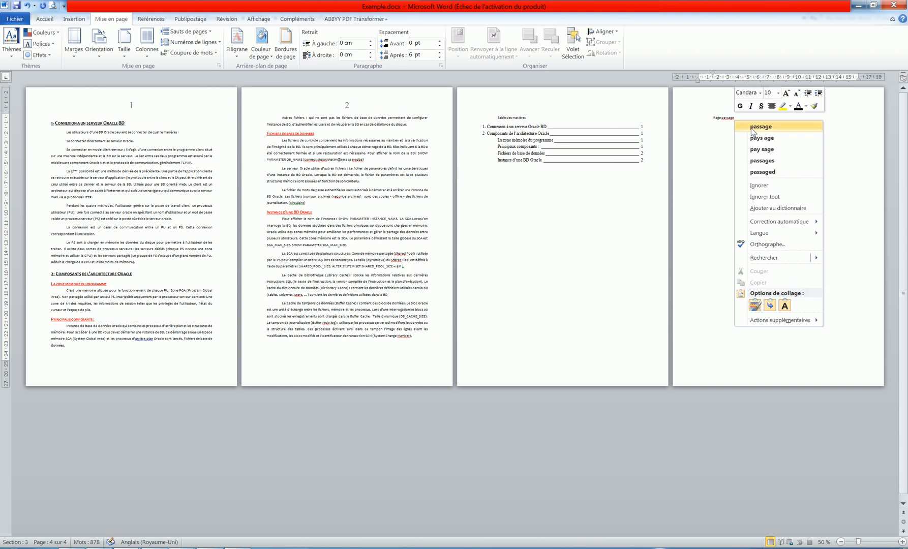
{"action": "left_click", "coordinate": [704, 119]}
Enlarge the "Page paysage" line to 26 pt
{"action": "left_click", "coordinate": [705, 123]}
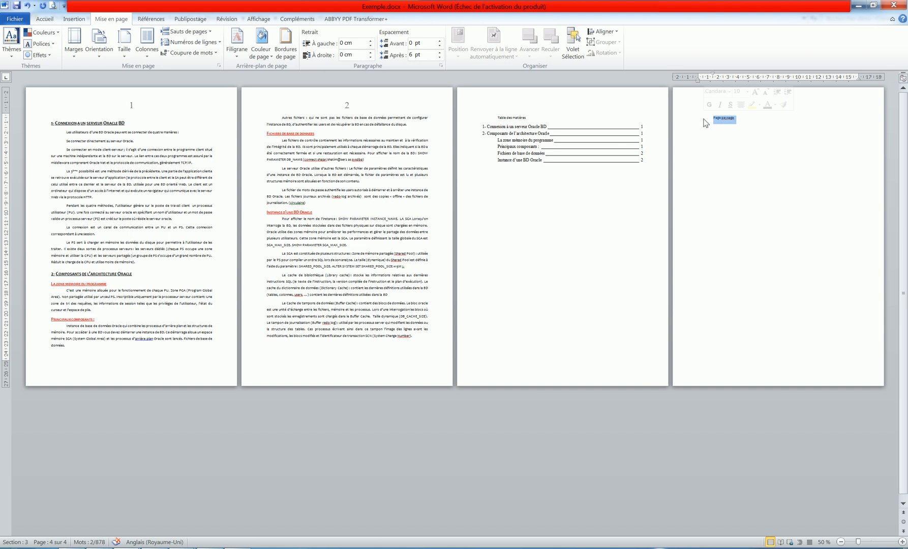
{"action": "left_click", "coordinate": [47, 19]}
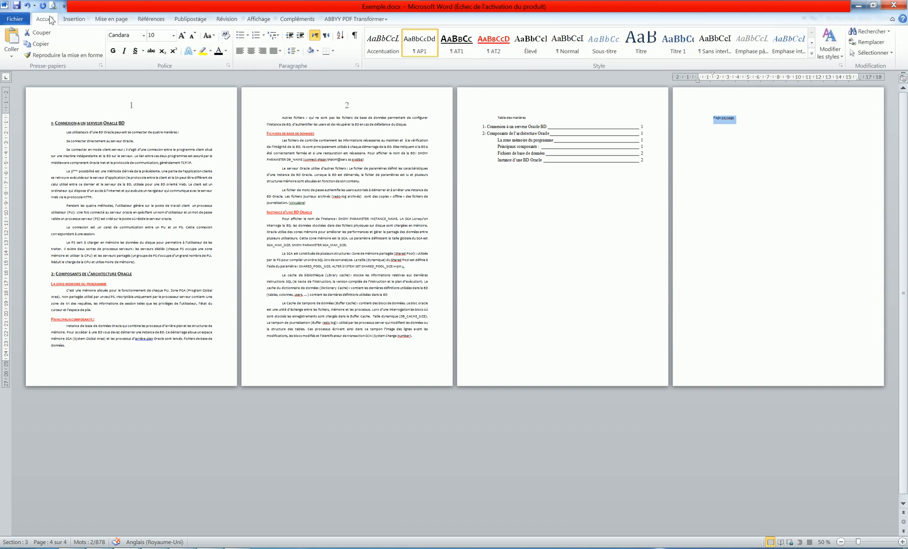
{"action": "left_click", "coordinate": [184, 36]}
{"action": "left_click", "coordinate": [184, 37]}
{"action": "left_click", "coordinate": [184, 36]}
{"action": "left_click", "coordinate": [184, 36]}
{"action": "left_click", "coordinate": [184, 36]}
{"action": "left_click", "coordinate": [184, 36]}
{"action": "left_click", "coordinate": [184, 37]}
{"action": "left_click", "coordinate": [184, 36]}
{"action": "left_click", "coordinate": [184, 37]}
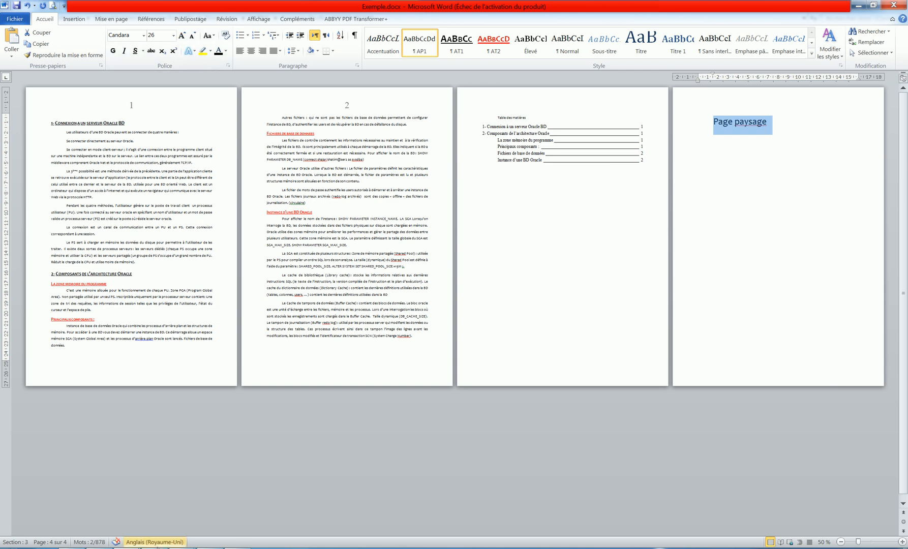
Set the proofing language of the "Page paysage" text to Français (France)
{"action": "left_click", "coordinate": [155, 542]}
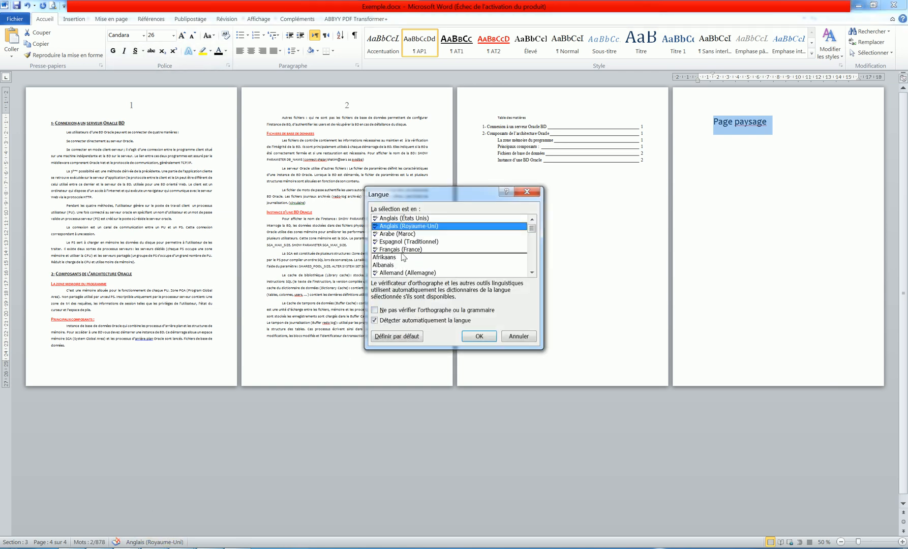
{"action": "left_click", "coordinate": [402, 250]}
{"action": "left_click", "coordinate": [479, 336]}
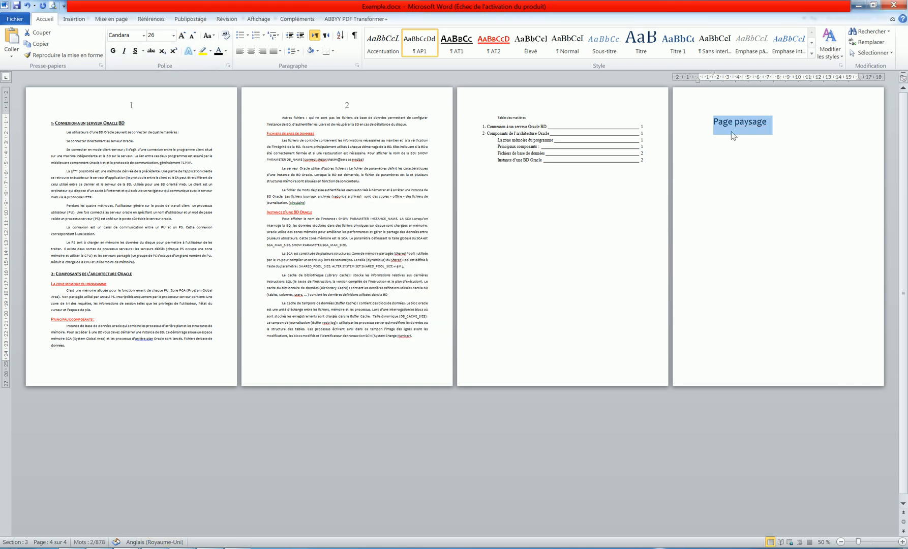
Insert a next-page section break after the "Page paysage" text
{"action": "left_click", "coordinate": [777, 130]}
{"action": "key", "text": "Return"}
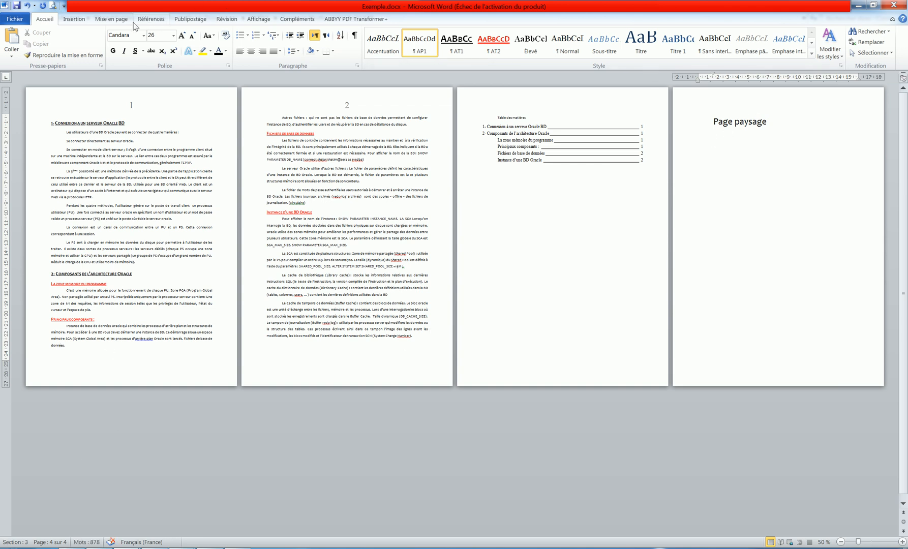
{"action": "left_click", "coordinate": [116, 21]}
{"action": "left_click", "coordinate": [190, 34]}
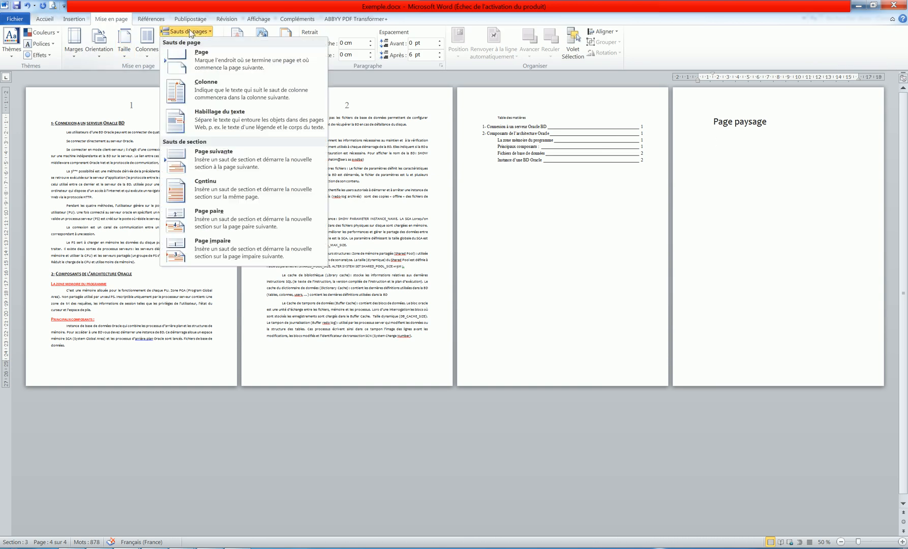
{"action": "left_click", "coordinate": [213, 161]}
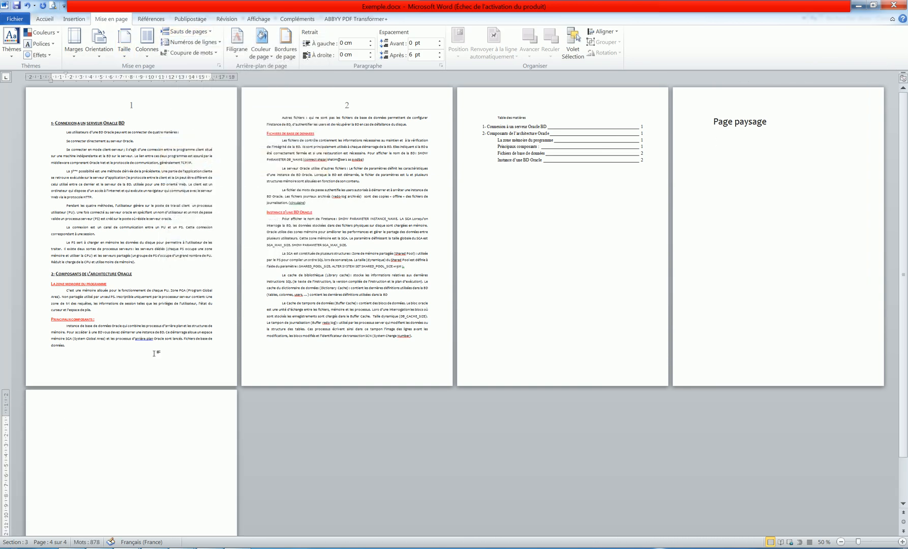
Check which section each of the five pages belongs to
{"action": "left_click", "coordinate": [155, 191]}
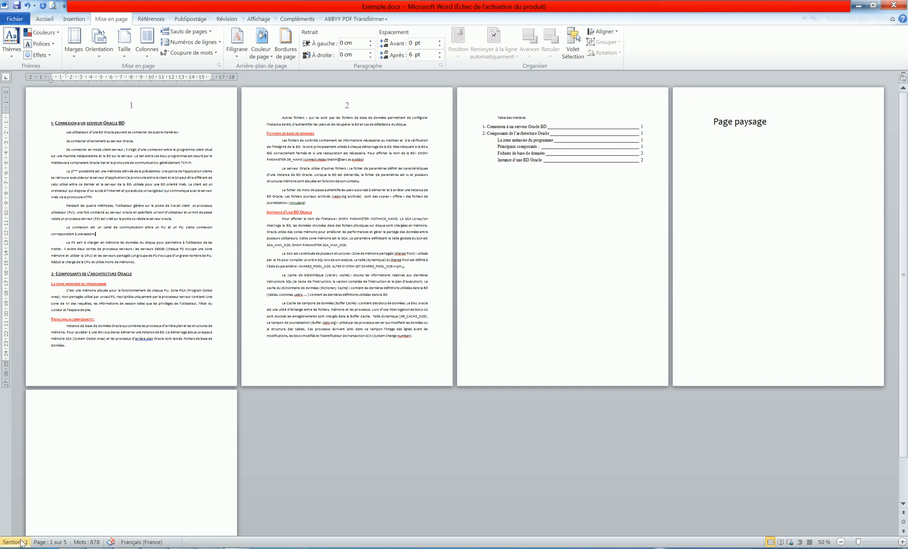
{"action": "left_click", "coordinate": [332, 254]}
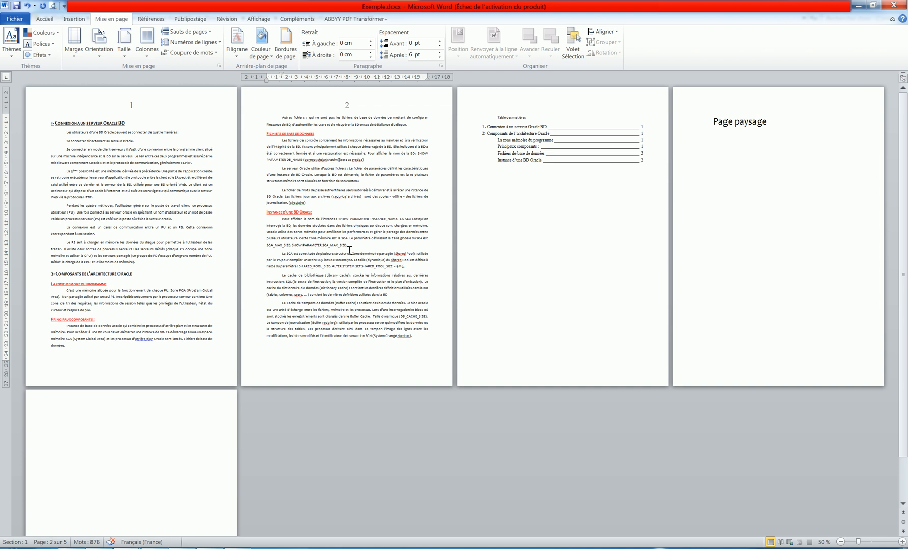
{"action": "left_click", "coordinate": [527, 164]}
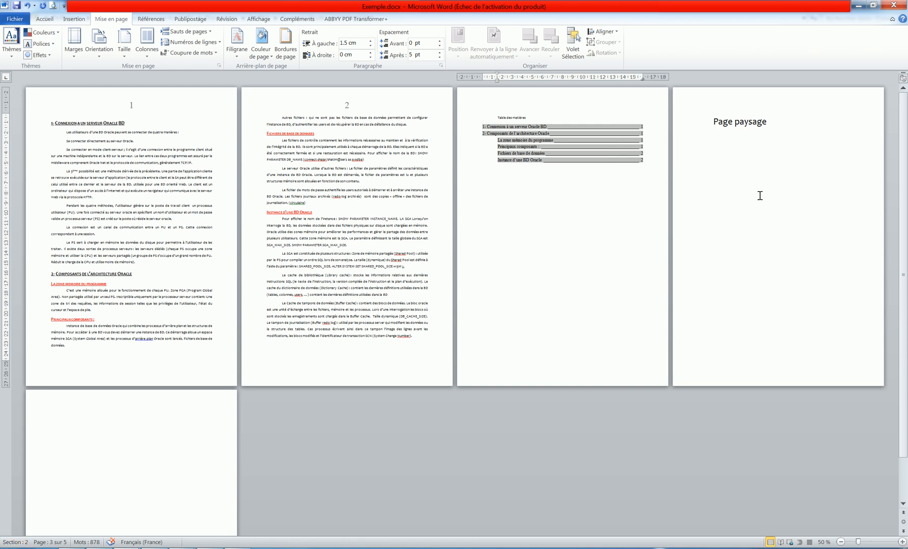
{"action": "left_click", "coordinate": [748, 153]}
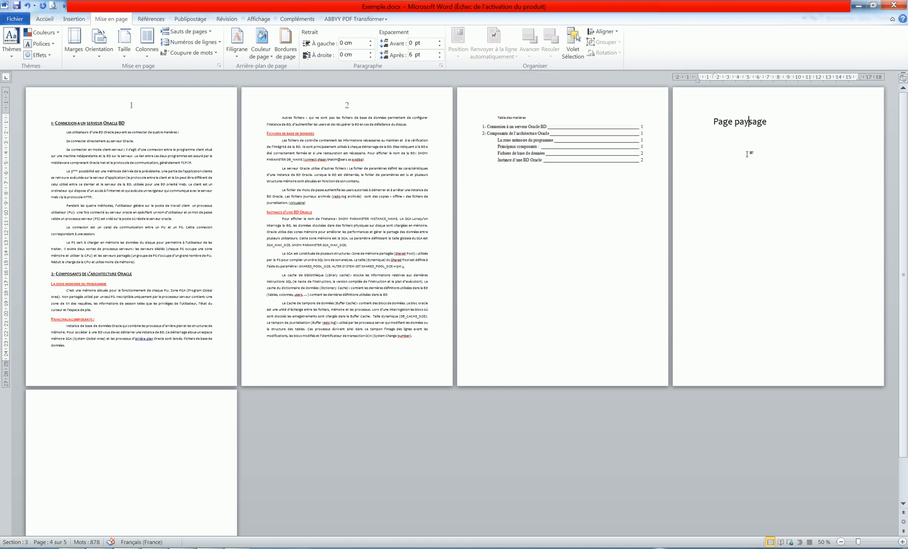
{"action": "left_click", "coordinate": [95, 454]}
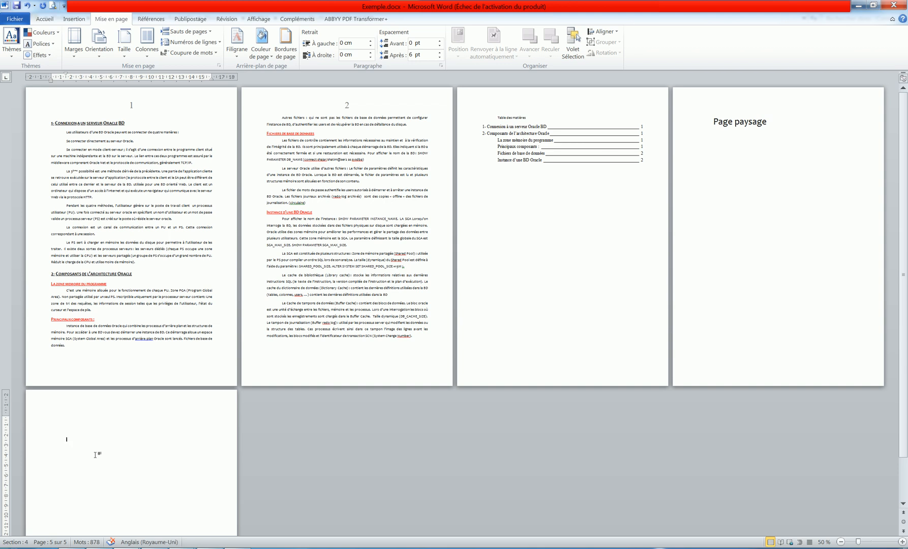
Set the "Page paysage" section alone to landscape orientation and view the pages at 40 %
{"action": "left_click", "coordinate": [734, 206]}
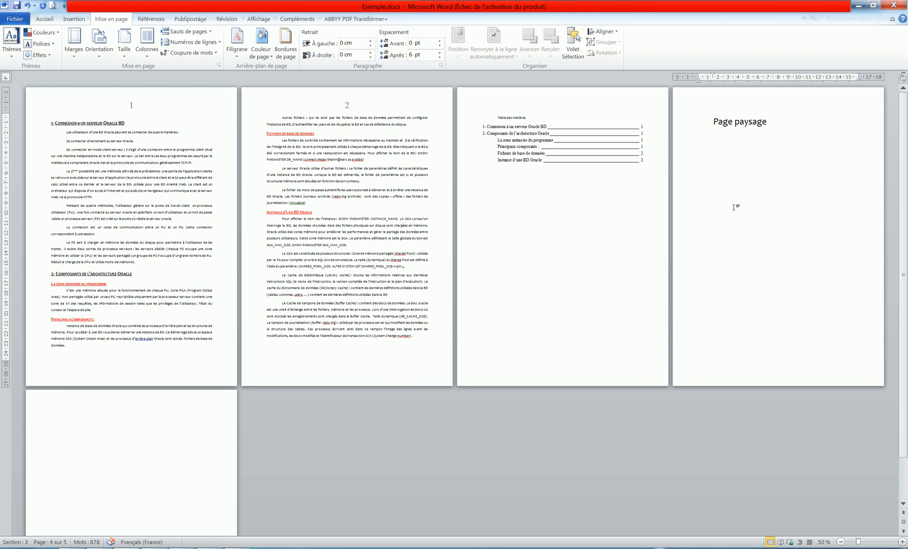
{"action": "key", "text": "Left"}
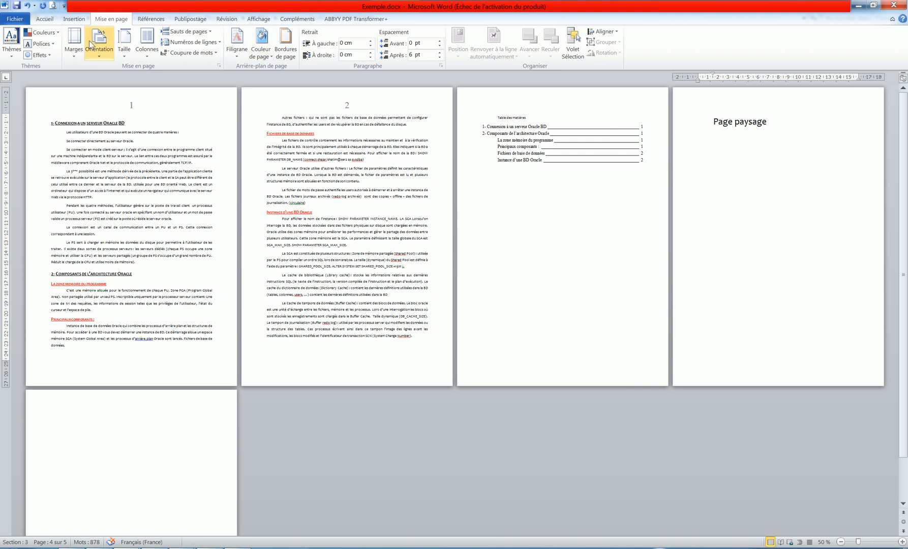
{"action": "left_click", "coordinate": [219, 67]}
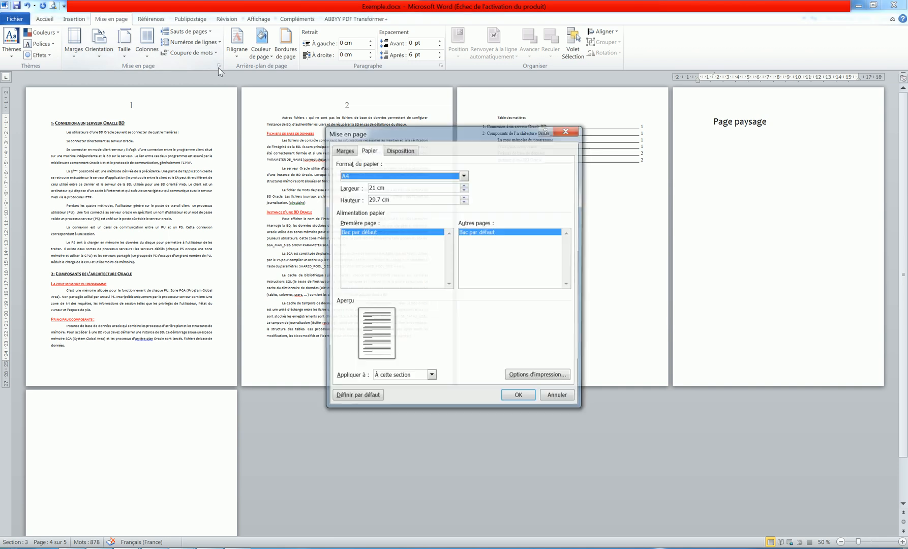
{"action": "left_click", "coordinate": [345, 149]}
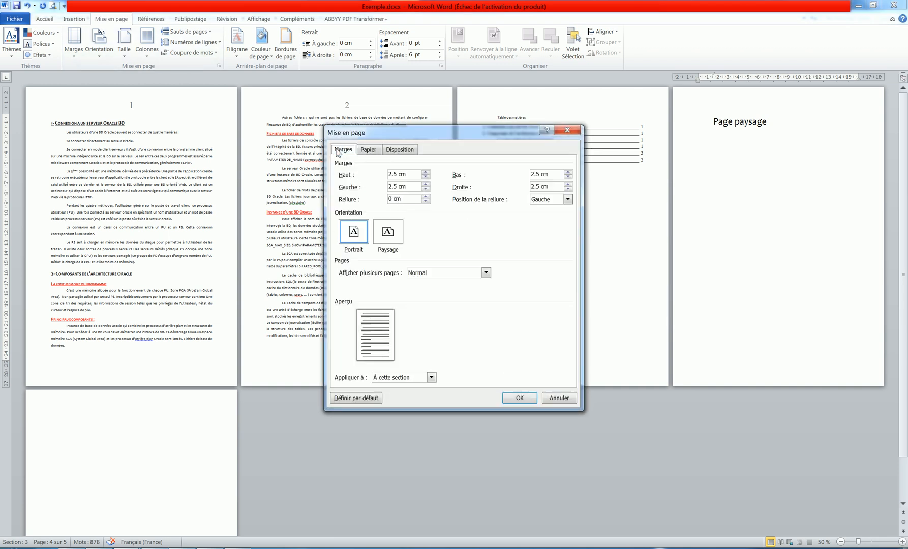
{"action": "left_click", "coordinate": [391, 236]}
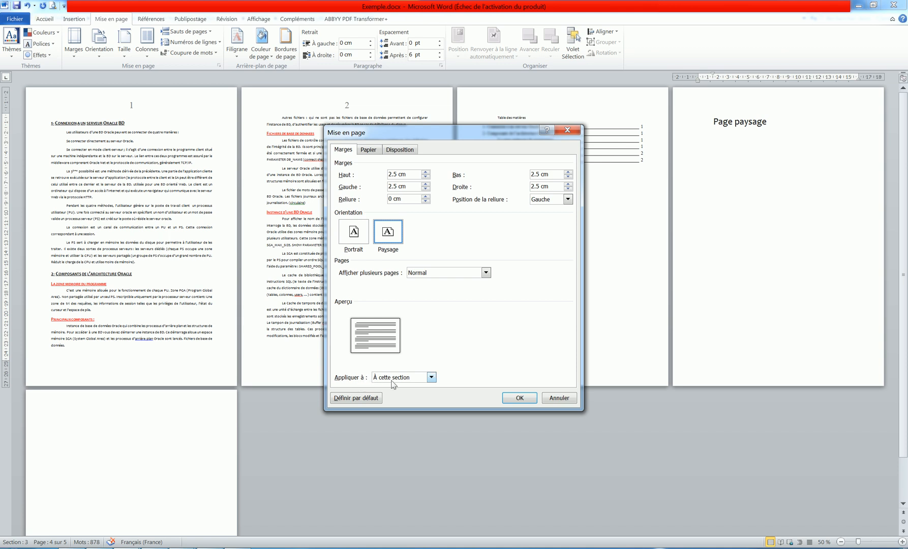
{"action": "left_click", "coordinate": [519, 403]}
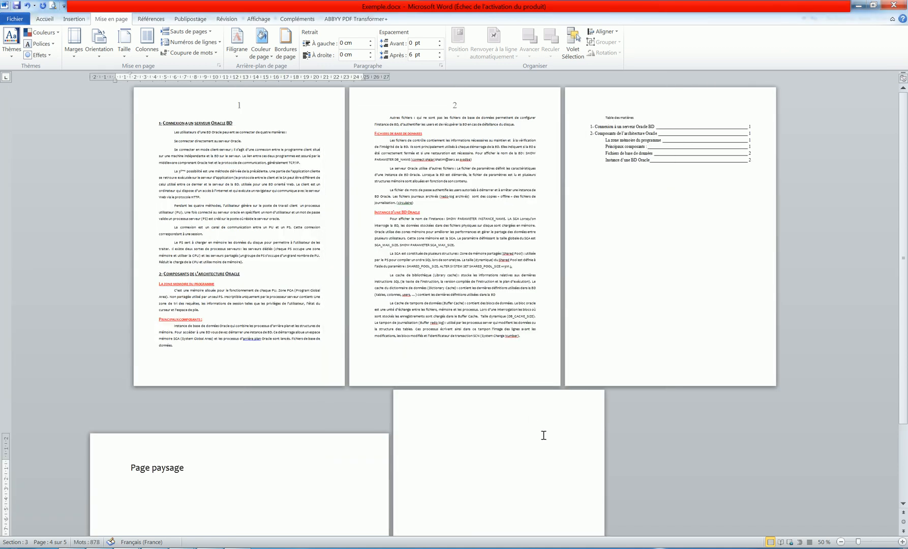
{"action": "left_click", "coordinate": [839, 543]}
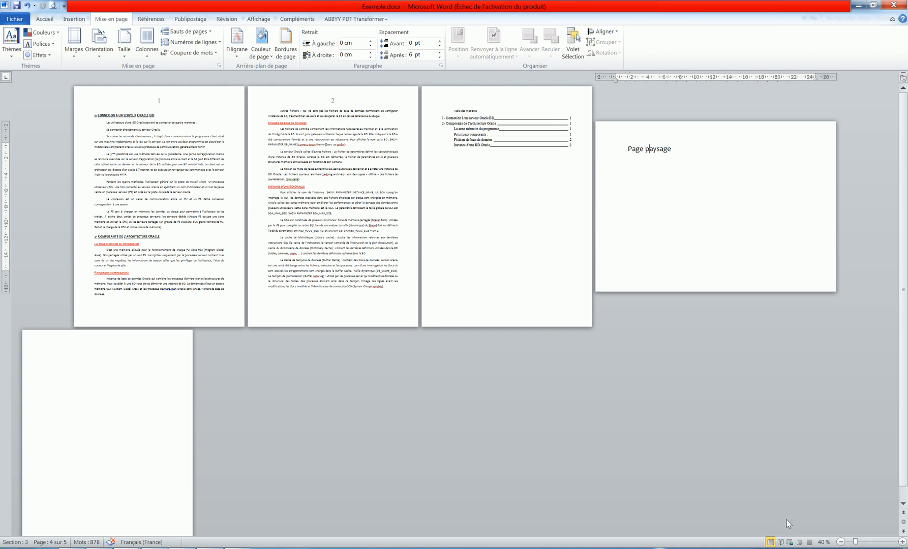
{"action": "left_click", "coordinate": [797, 548]}
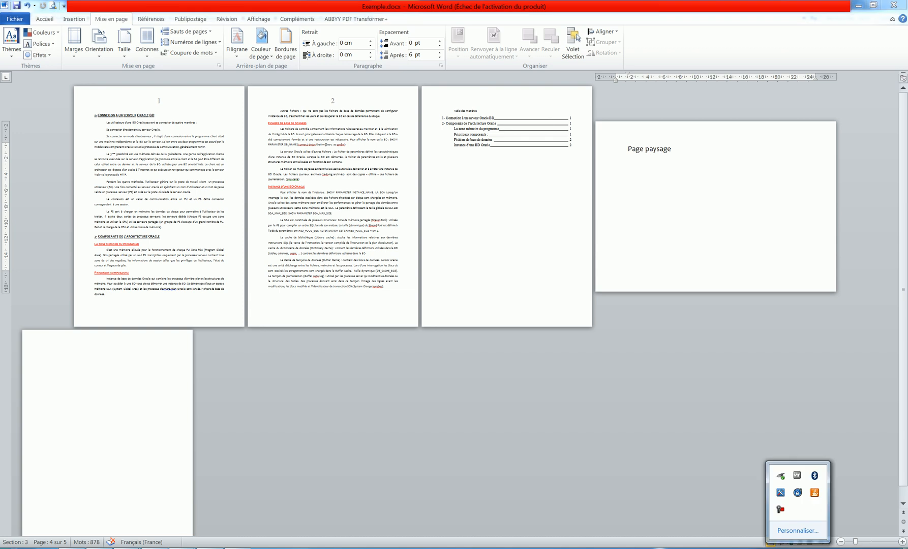
{"action": "left_click", "coordinate": [778, 510]}
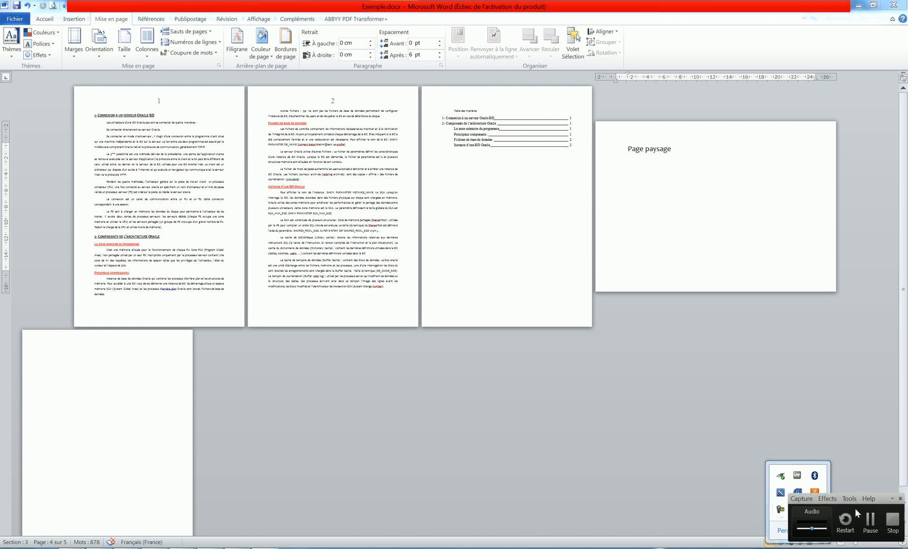